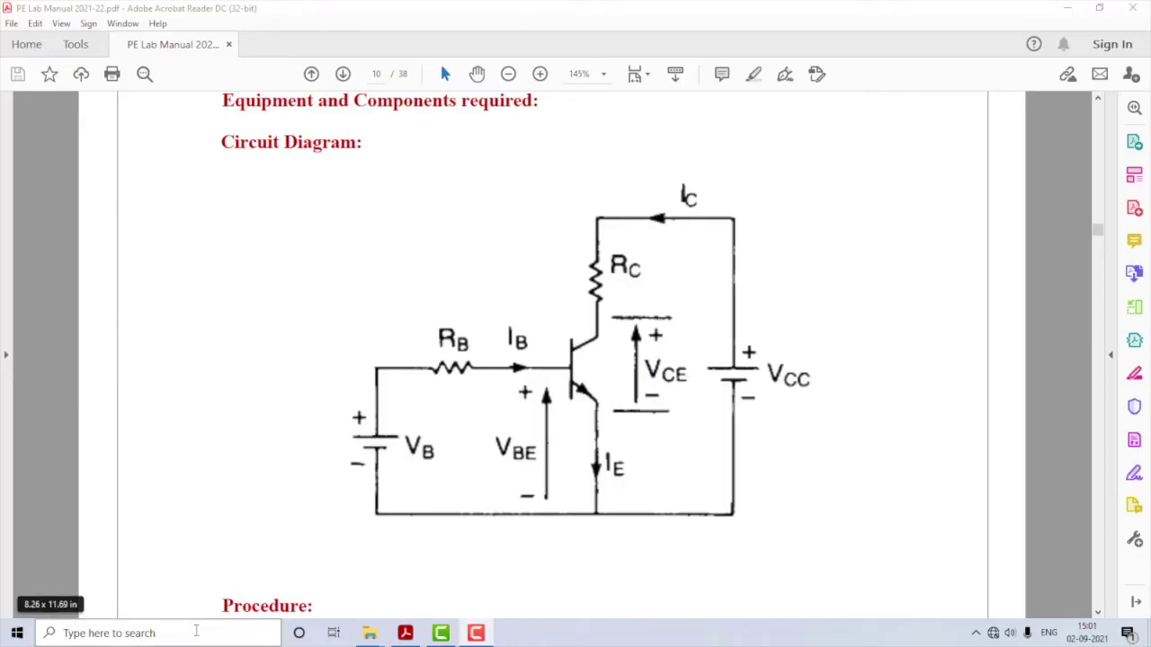
Step: Launch OrCAD Capture CIS and create a blank PSpice Analog or Mixed A/D project named BJT Switching in D:\PSPICE PROJECTS\BJT Switch New
type("CIS")
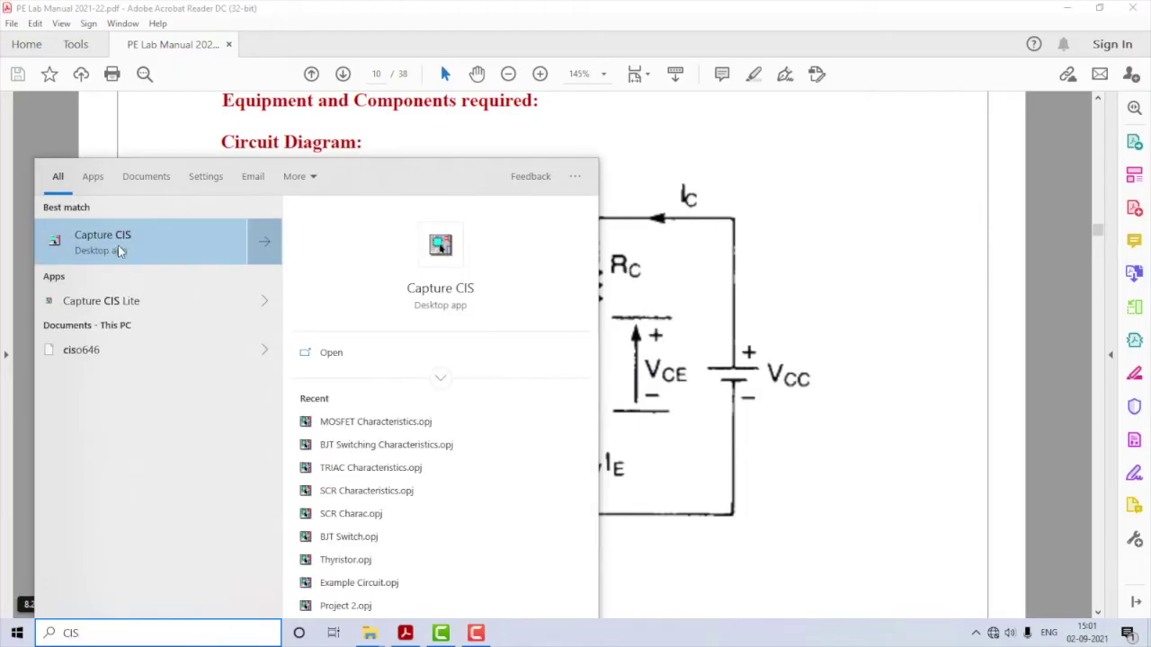
left_click(88, 236)
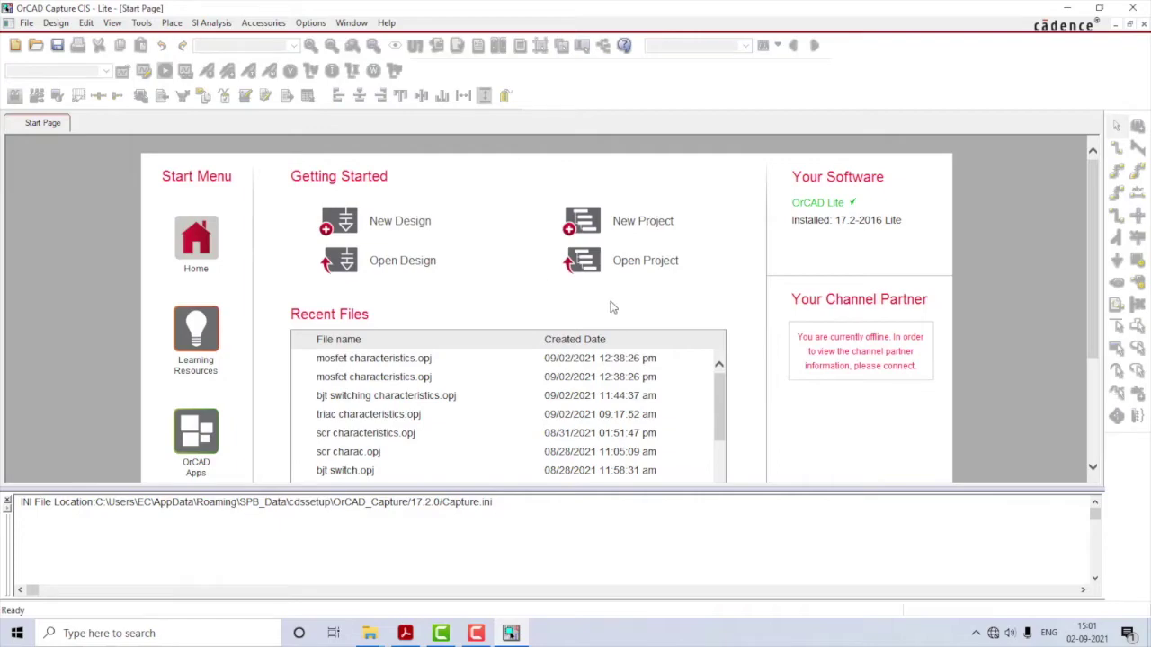
left_click(661, 230)
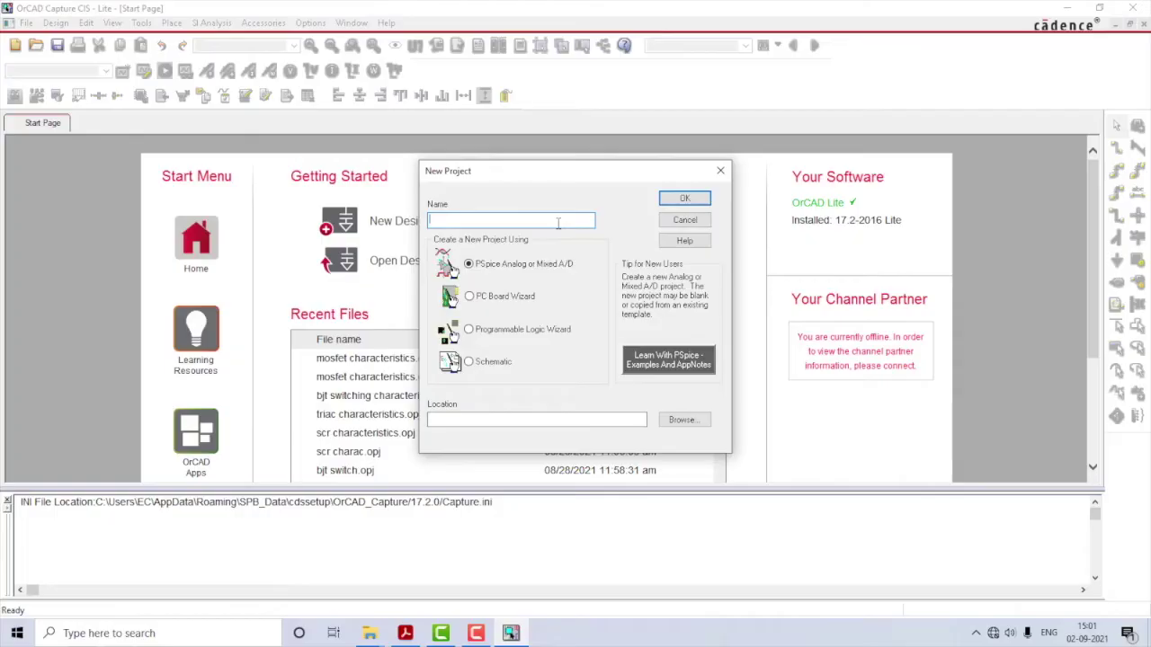
type("BJT Switching")
left_click(681, 420)
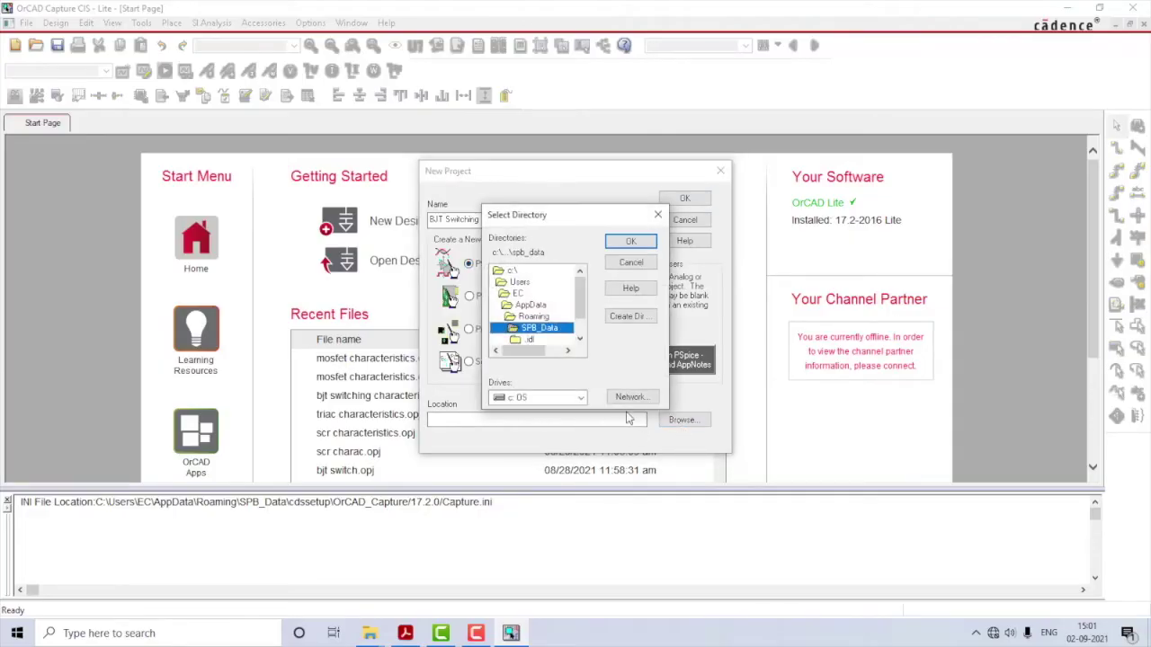
key("Return")
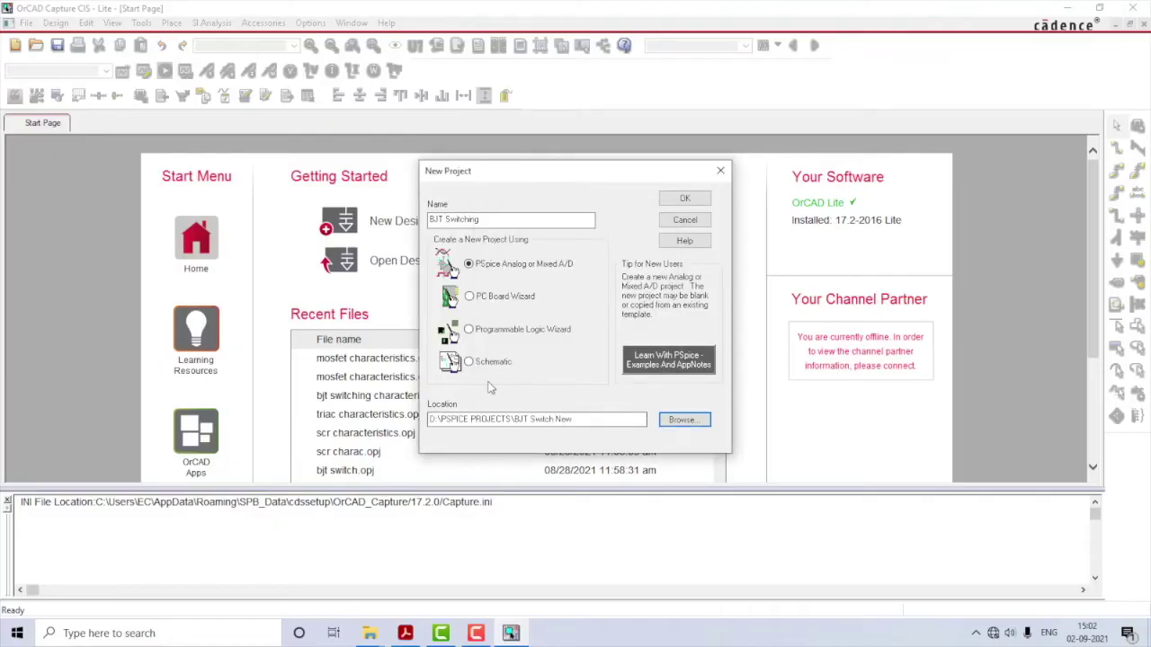
left_click(685, 199)
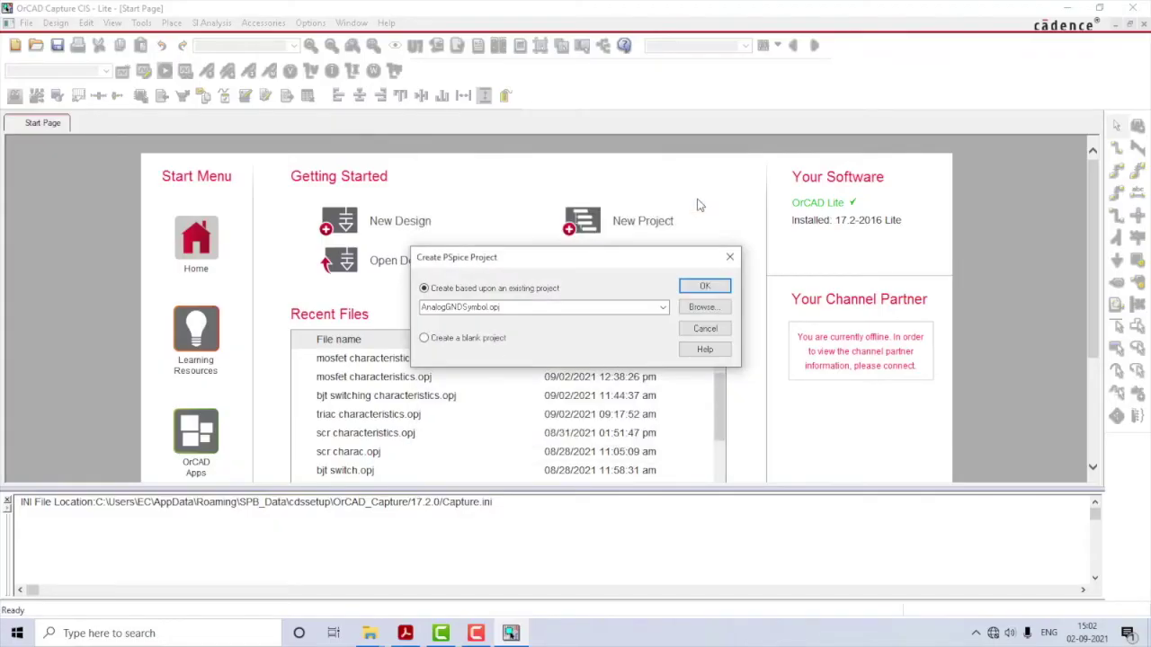
left_click(475, 340)
left_click(710, 288)
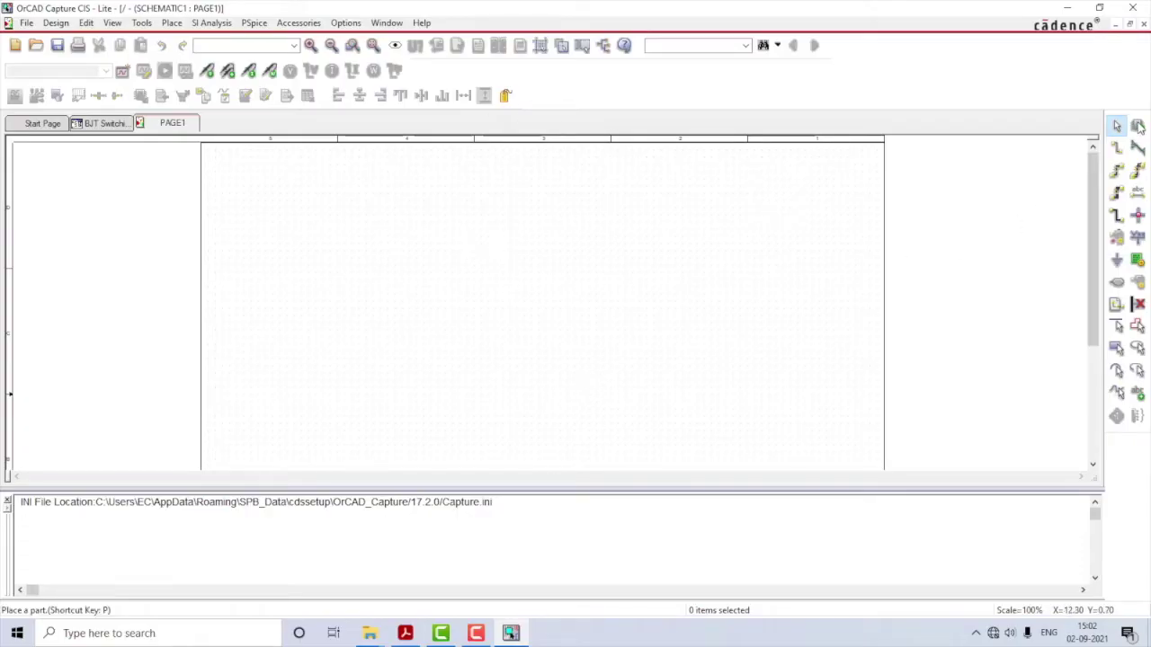
Step: Place a Q2N2222 bipolar transistor from the part library near the middle of the schematic page
left_click(1138, 127)
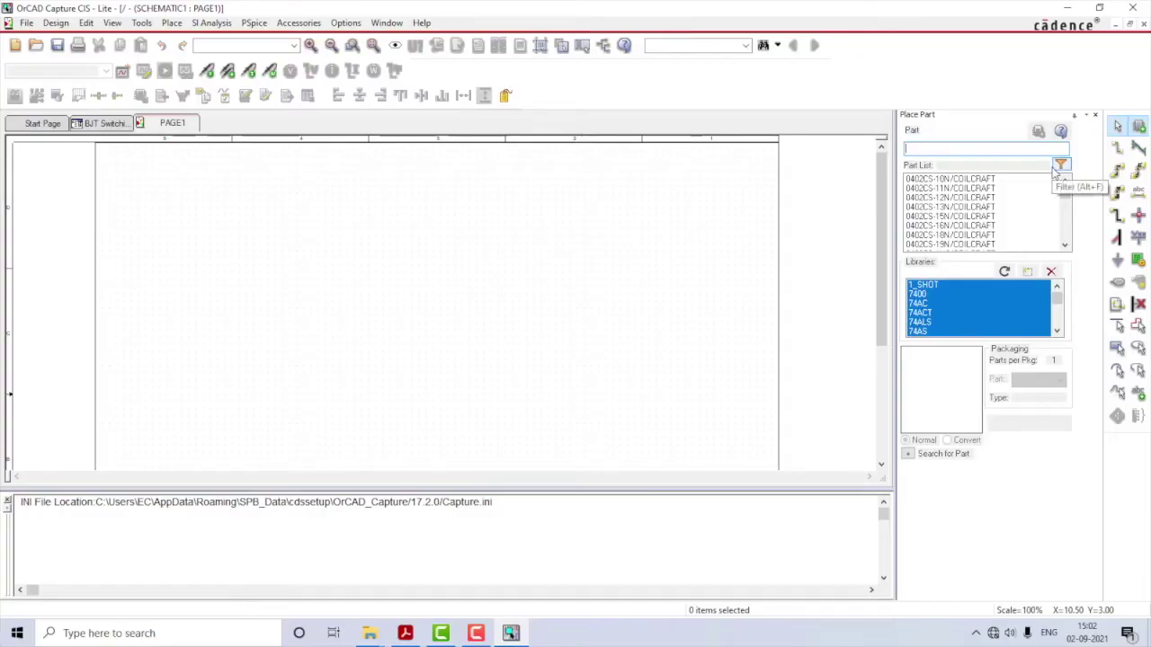
type("q2n2222")
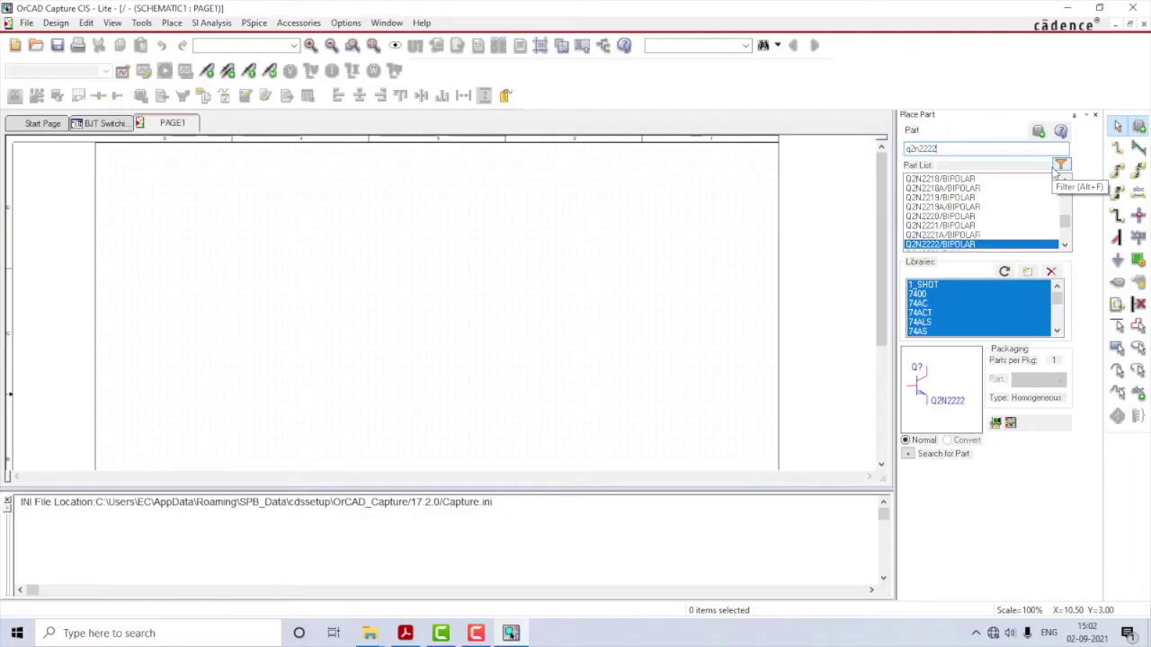
double_click(968, 246)
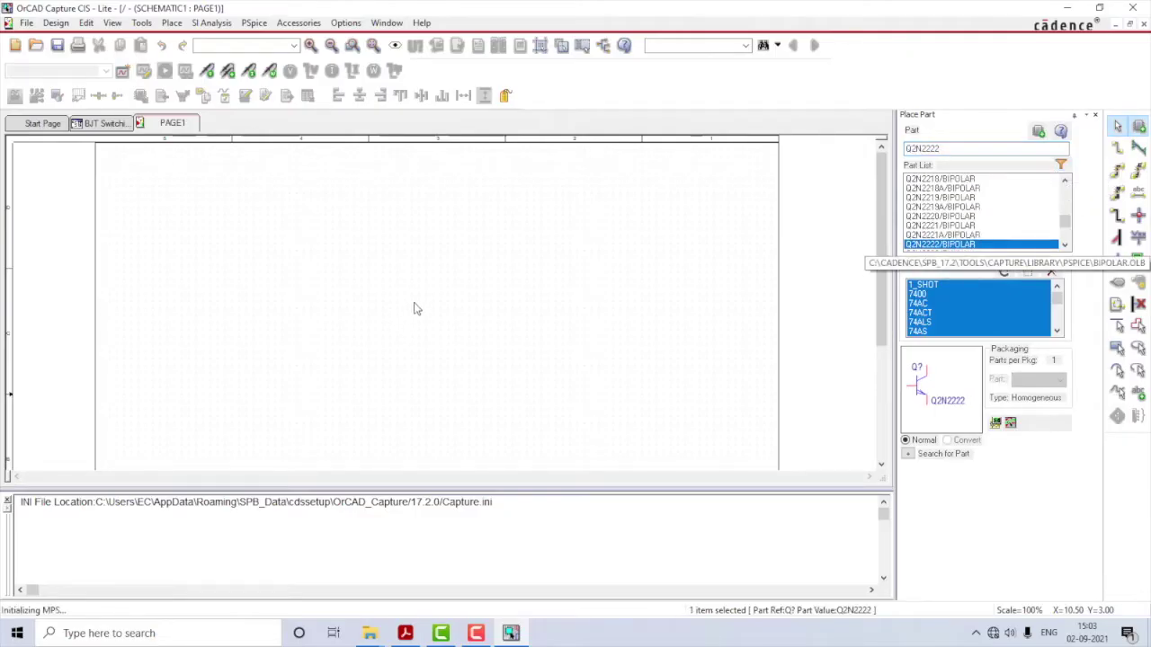
left_click(439, 293)
Step: Check the lab manual's circuit diagram, and place two R/ANALOG resistors, one beside the transistor's base and one above its collector
left_click(405, 633)
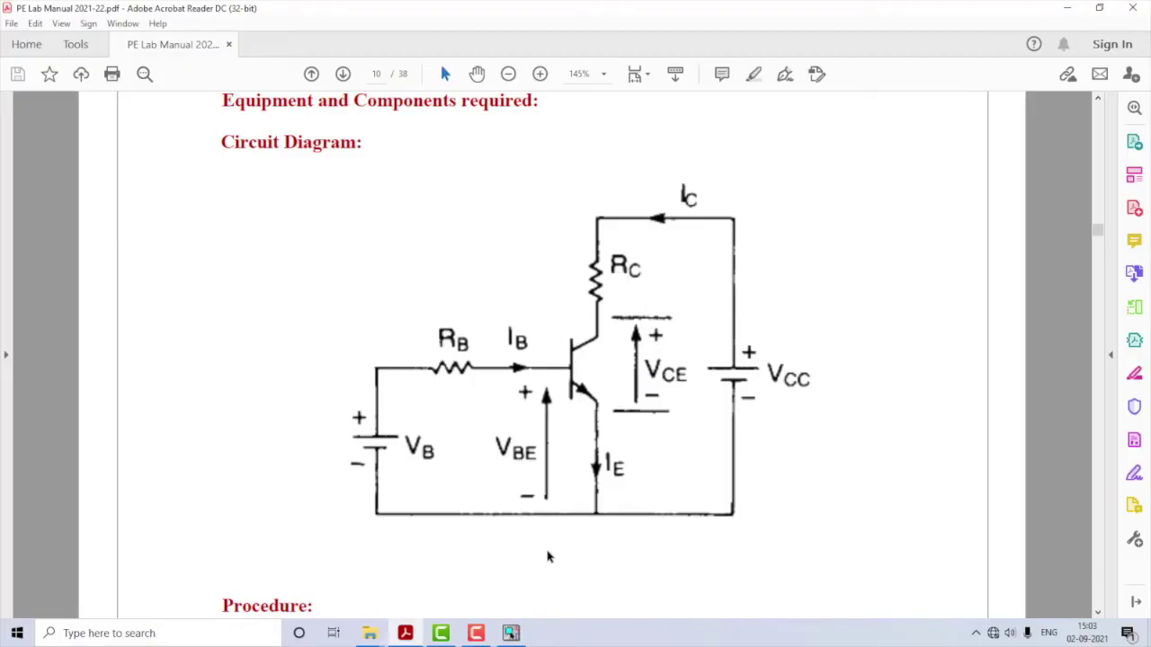
key("alt+Tab")
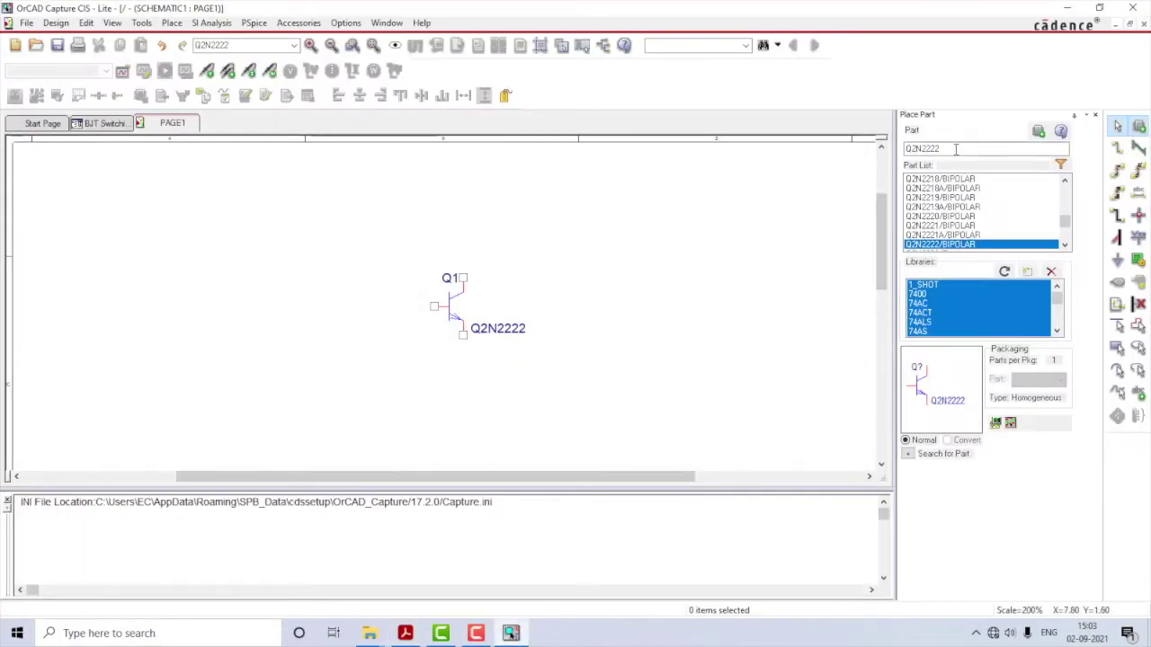
type("R")
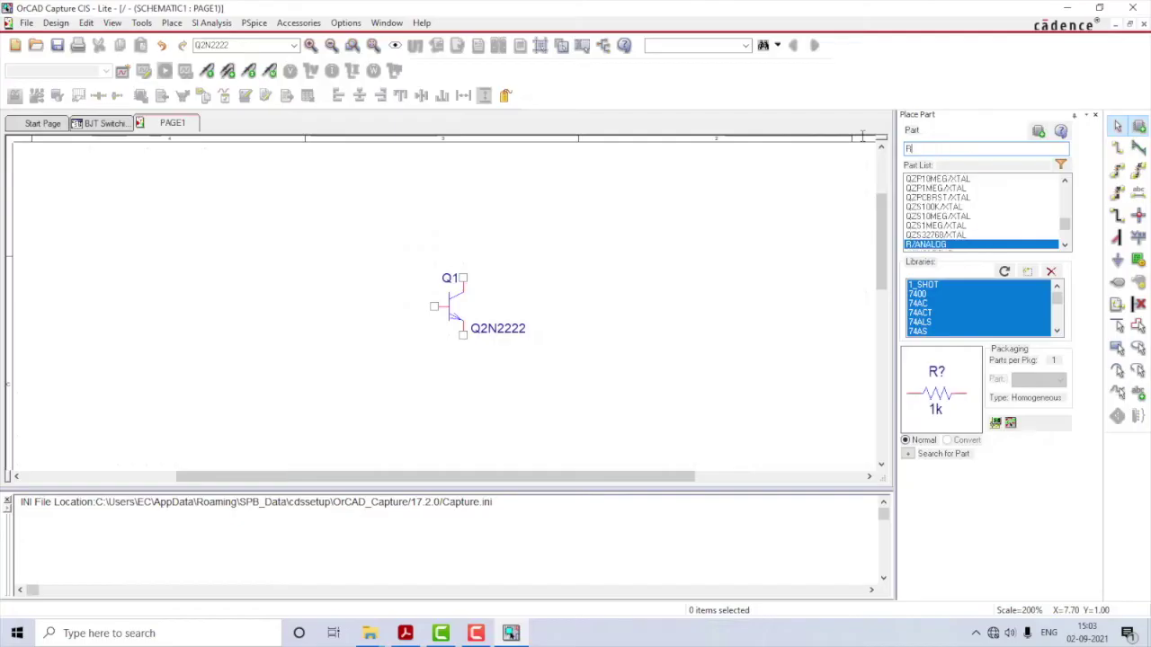
double_click(942, 245)
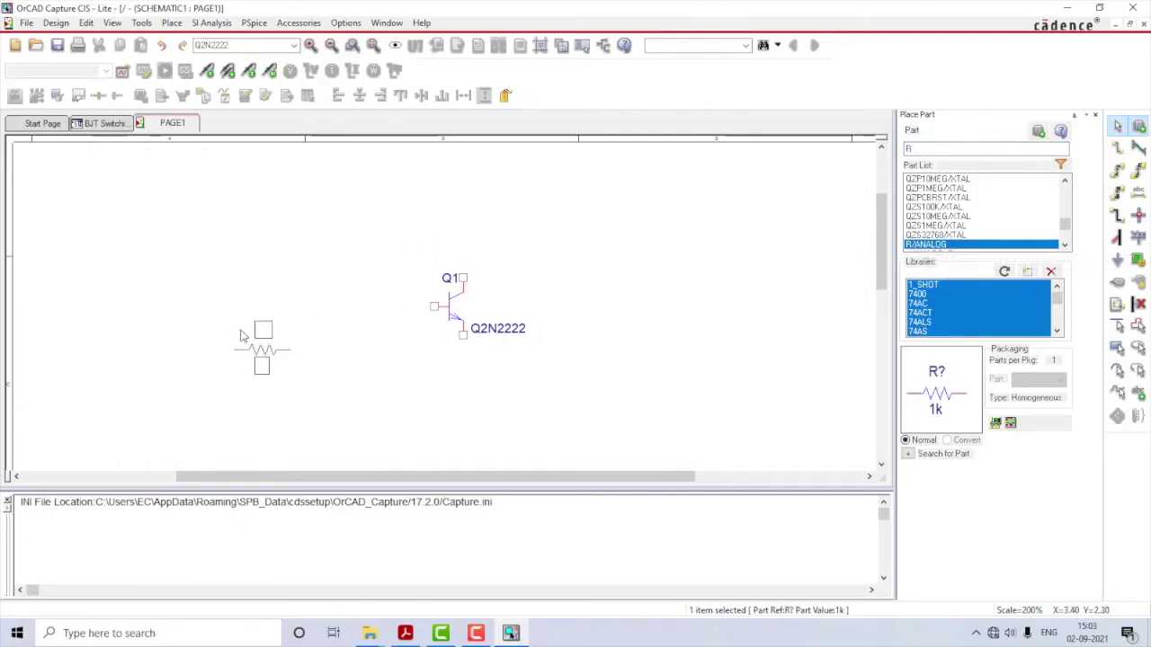
left_click(342, 303)
left_click(500, 226)
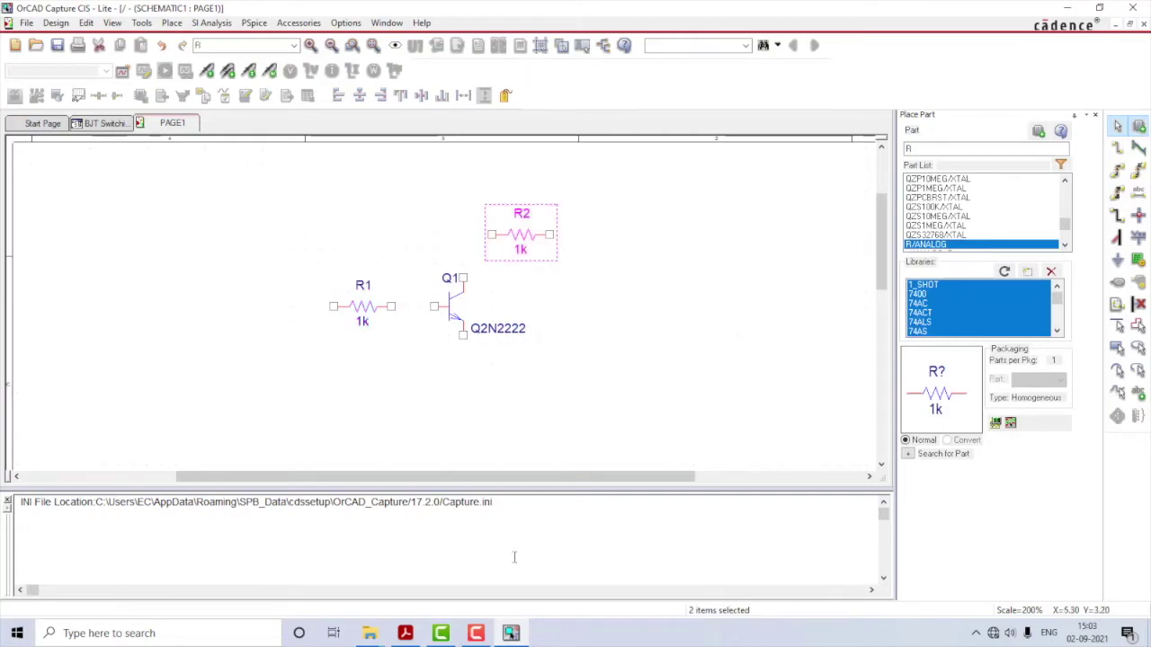
Step: Check the lab manual's circuit diagram again and place a VDC source on the collector side of the transistor for the VCC supply
left_click(404, 633)
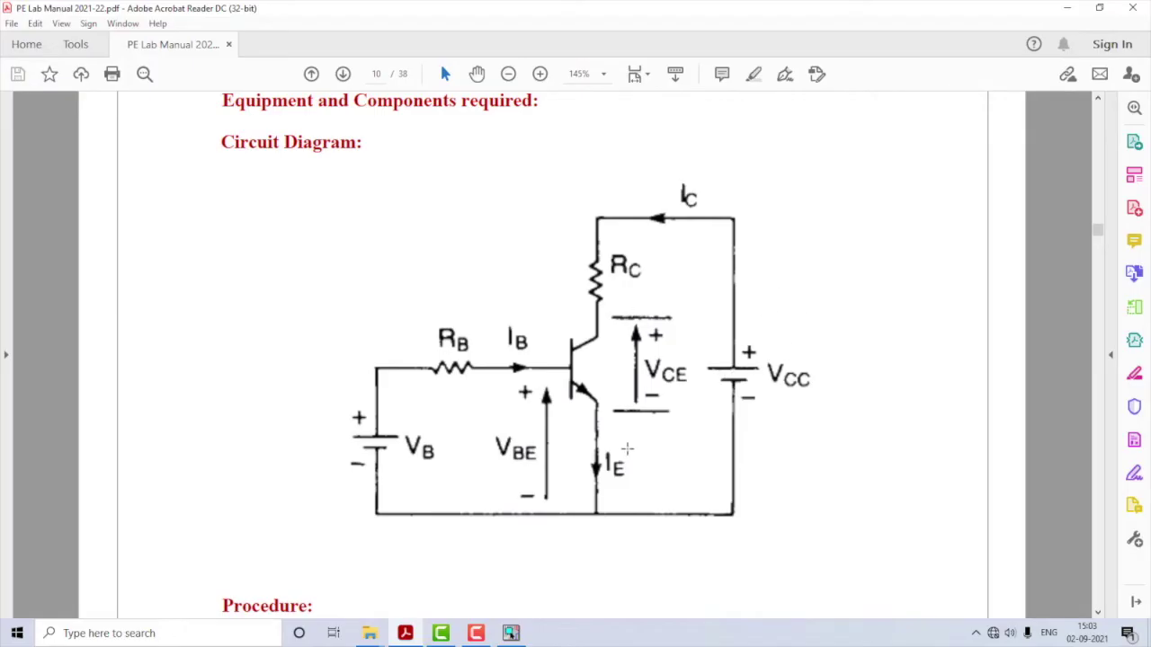
left_click(525, 631)
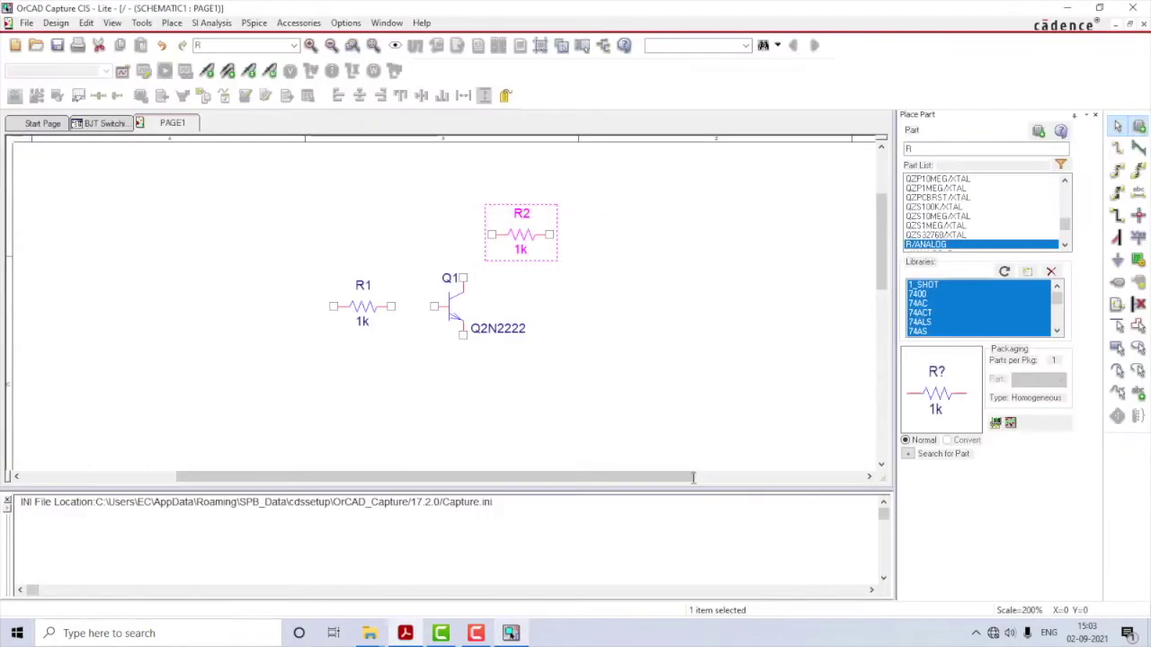
type("vdc")
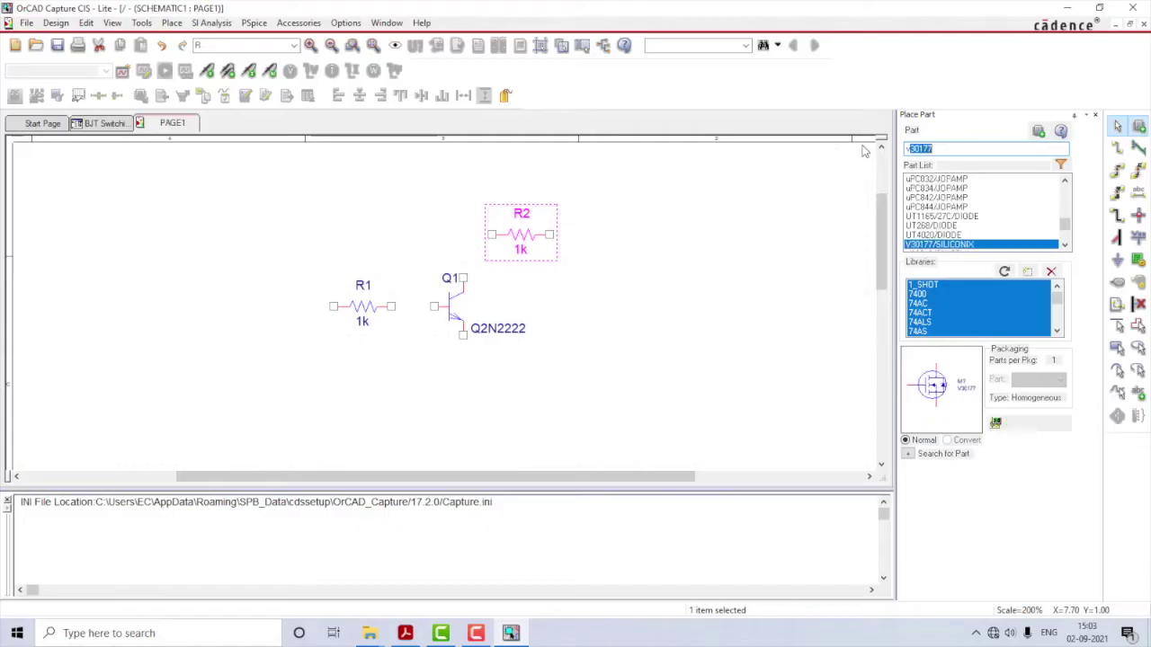
double_click(969, 245)
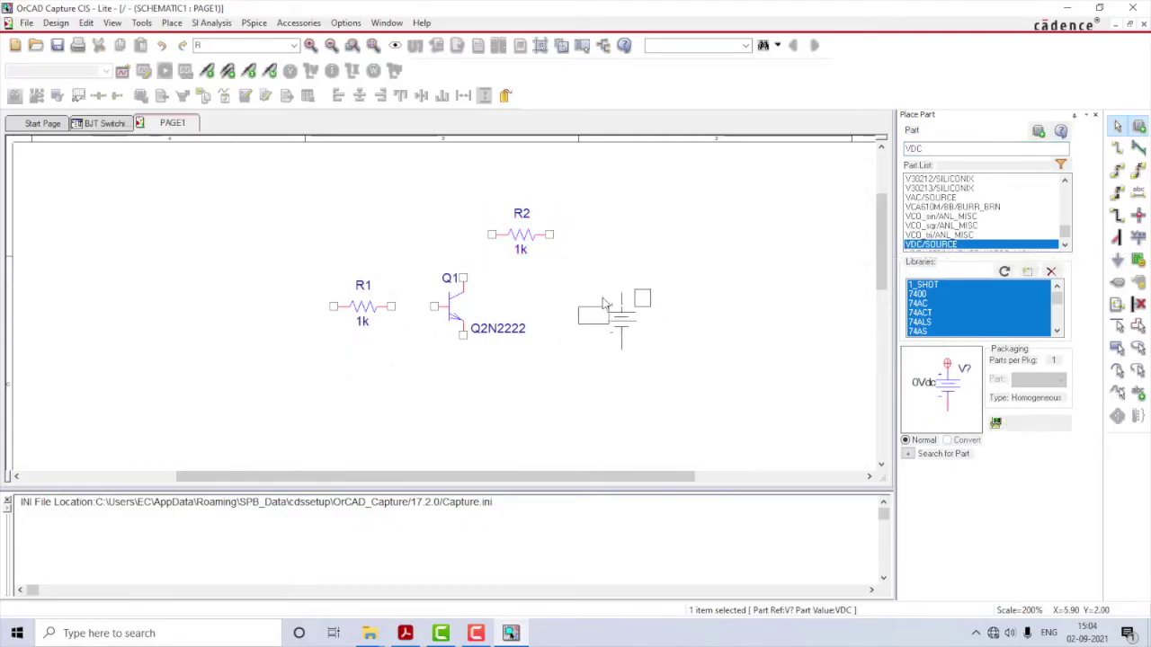
left_click(601, 294)
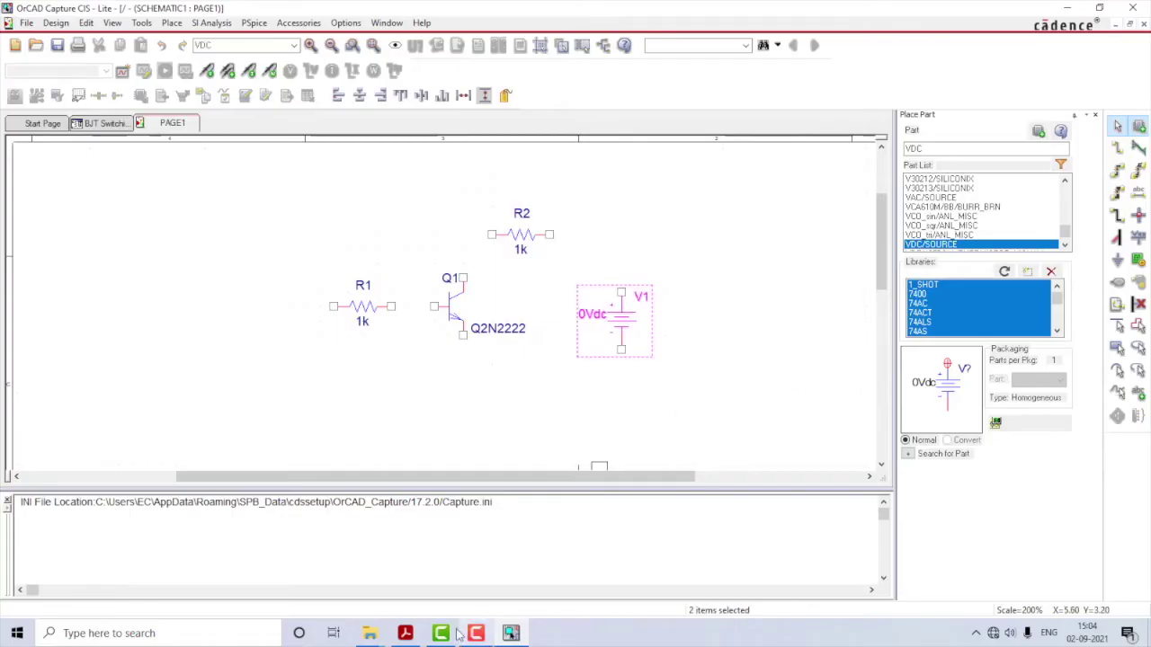
Step: Consult the circuit diagram for the base supply and place a VPULSE source below and beyond the base resistor
left_click(404, 633)
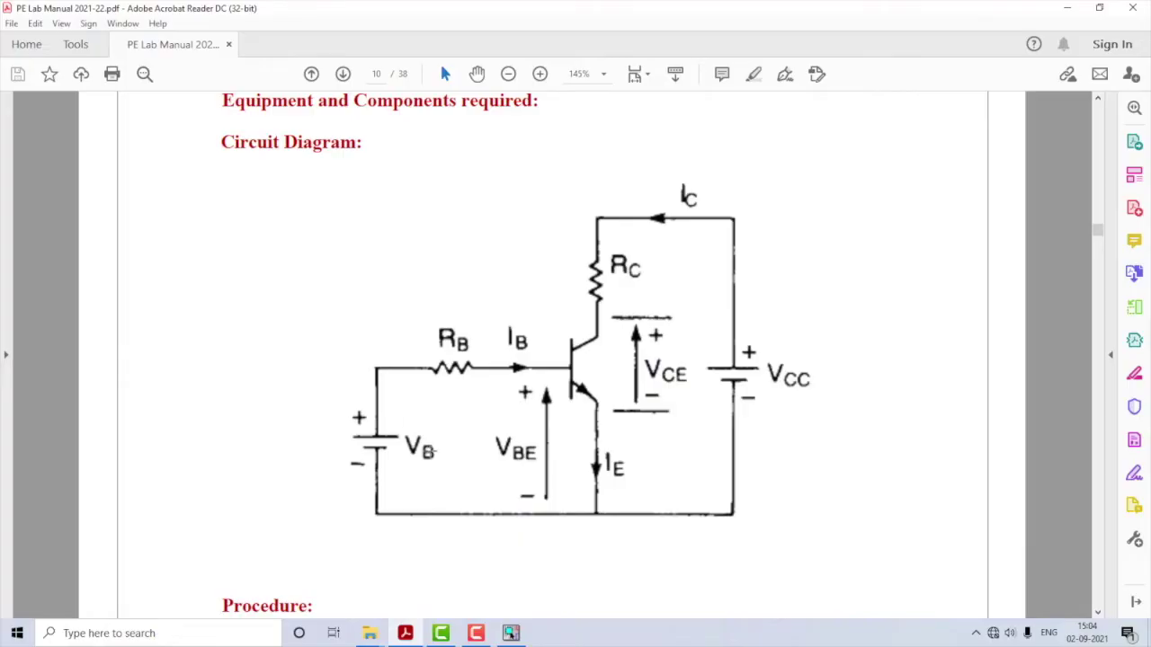
mouse_move(509, 636)
left_click(511, 633)
double_click(940, 148)
type("VPU")
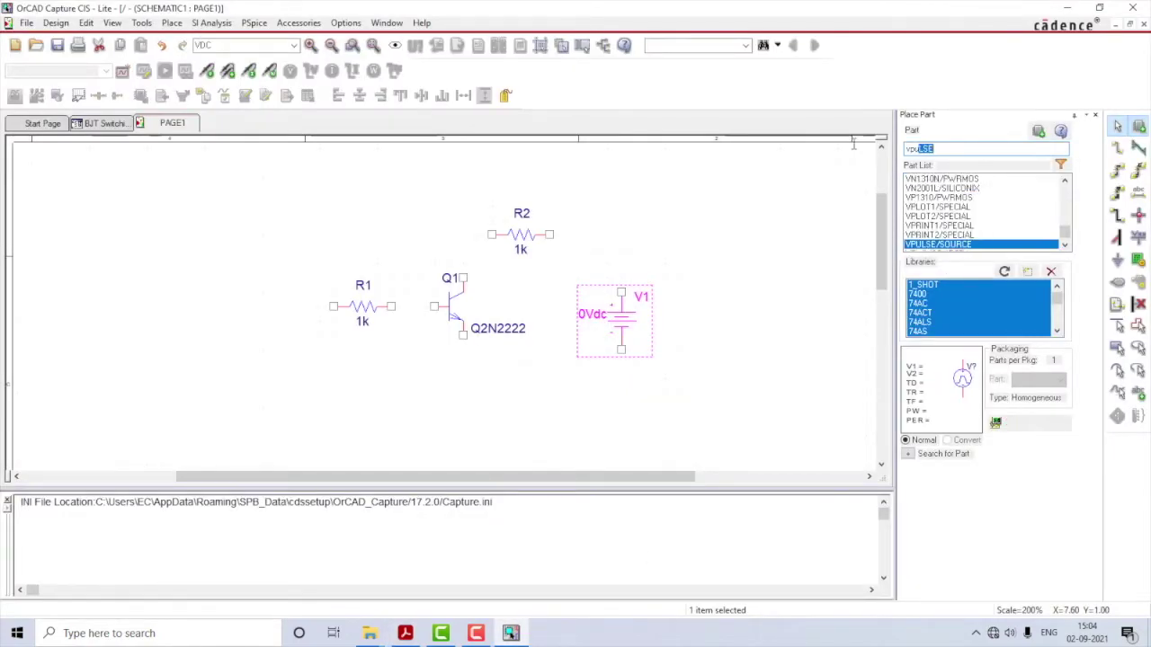
double_click(932, 244)
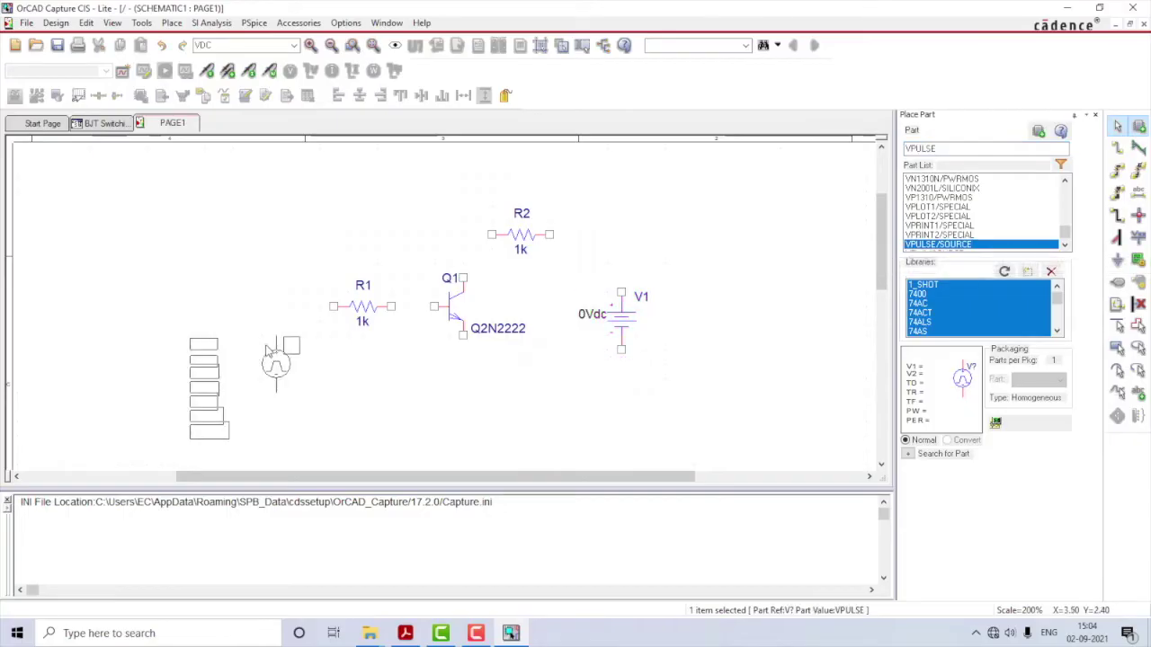
left_click(266, 351)
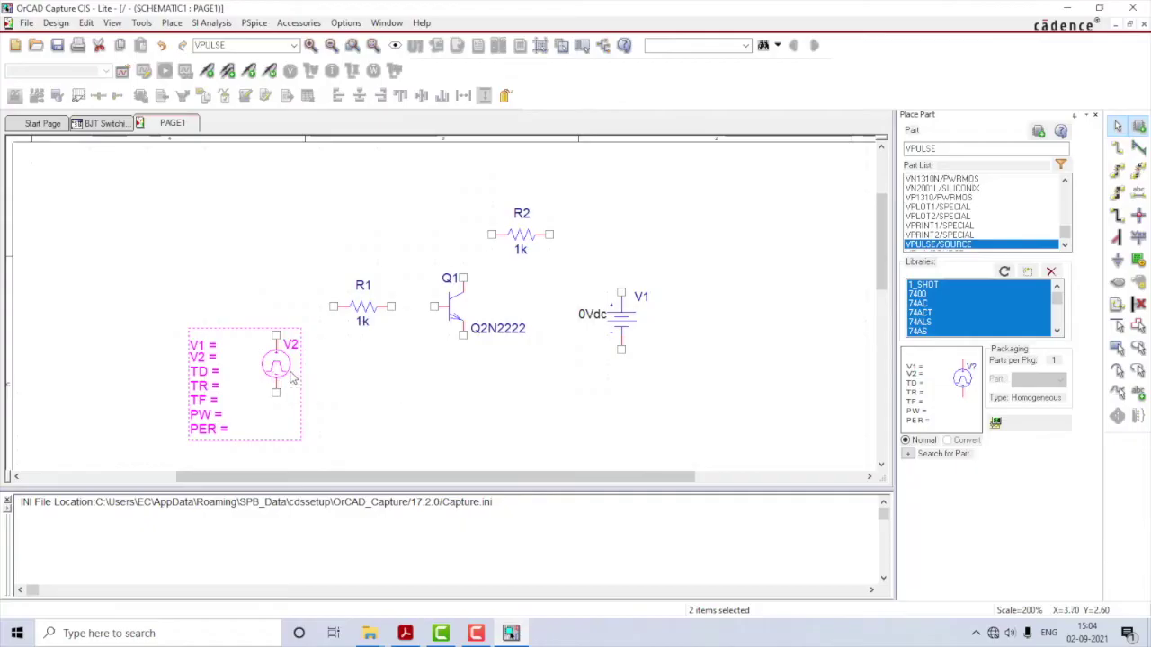
left_click(338, 454)
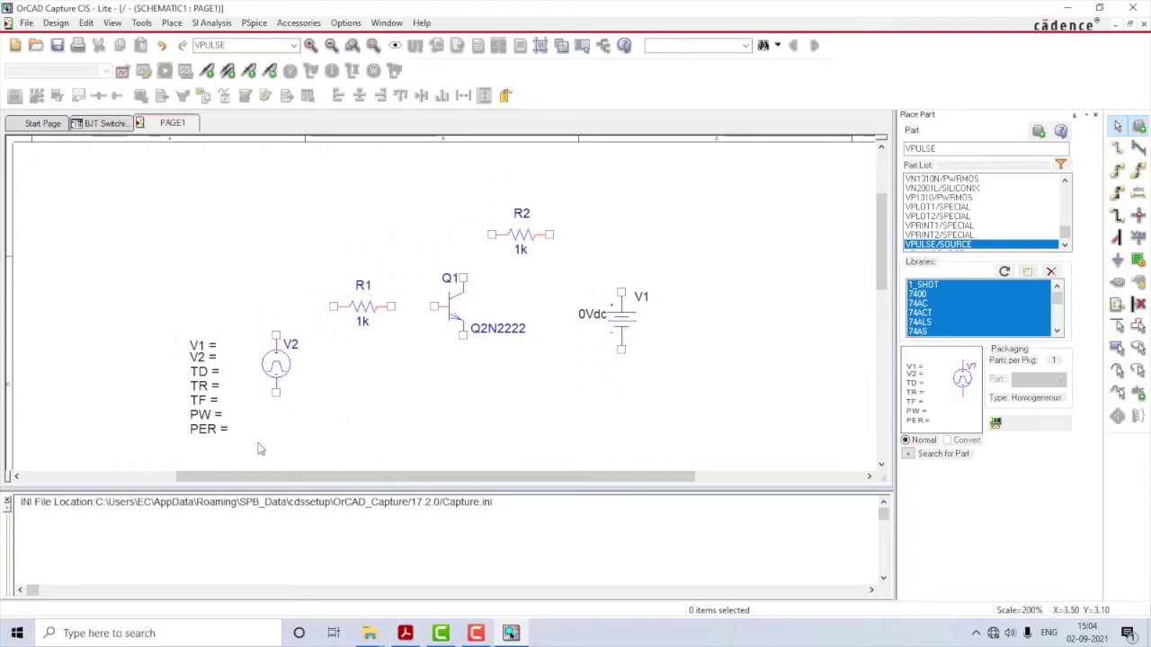
Step: Wire the pulse source's positive pin to the base resistor and the resistor's other end to the transistor's base
left_click(1119, 150)
left_click(276, 335)
left_click(334, 307)
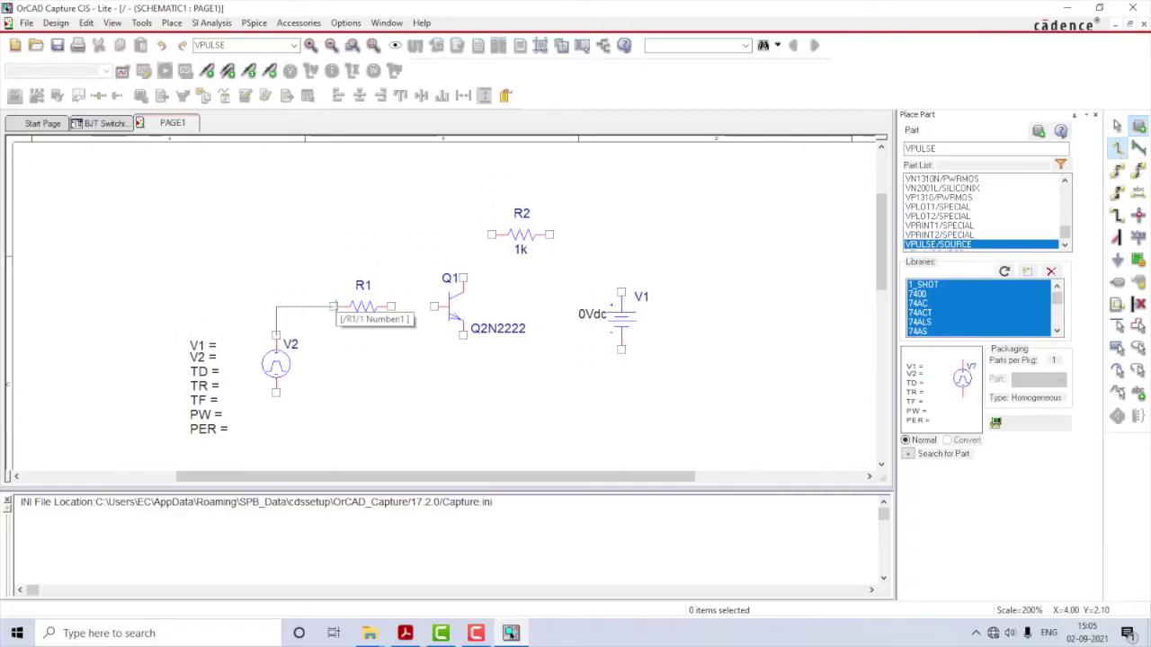
left_click(392, 306)
left_click(434, 306)
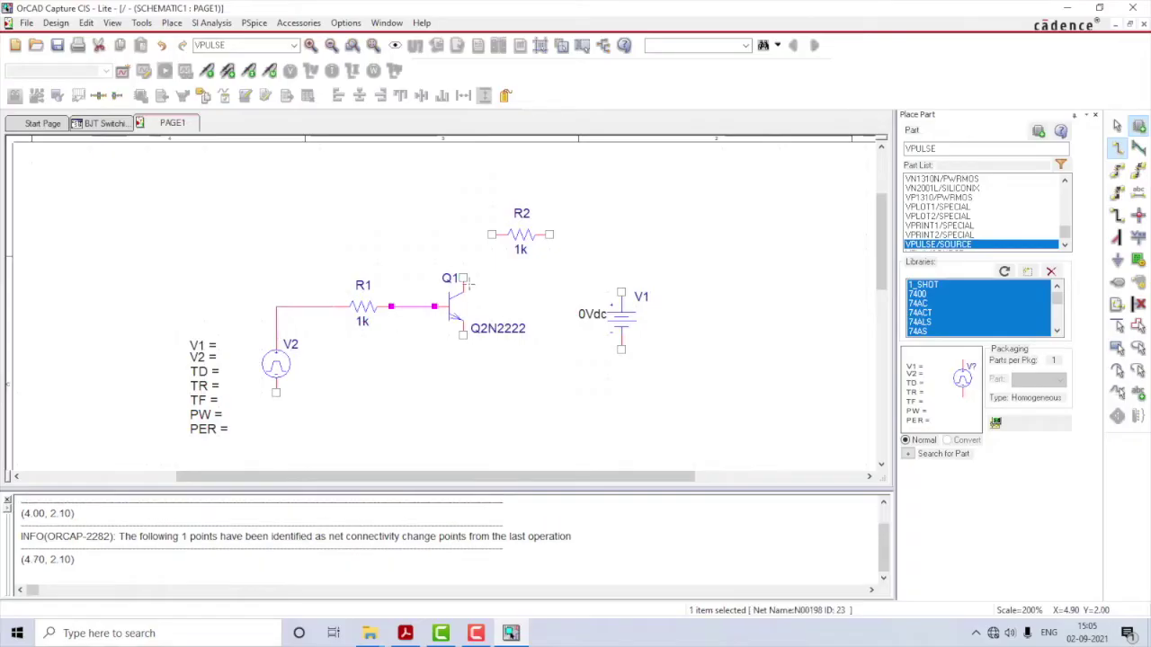
Step: Wire the transistor's collector to the collector resistor and that resistor's other end to the DC source's positive pin
left_click(462, 278)
left_click(492, 234)
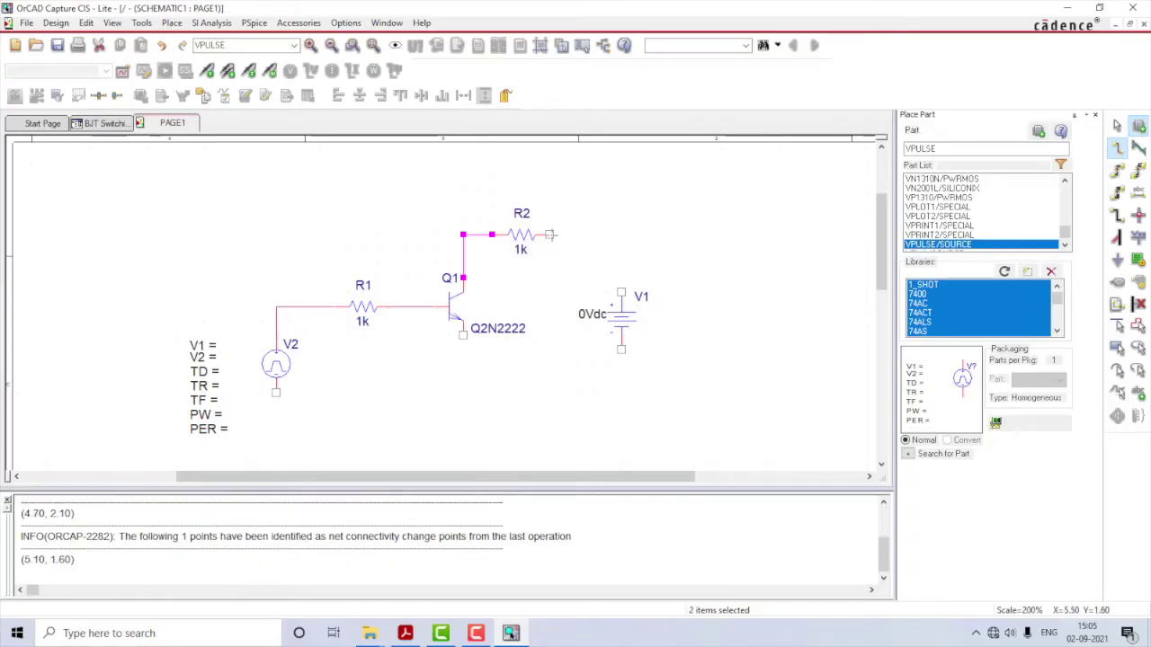
left_click(549, 235)
left_click(622, 292)
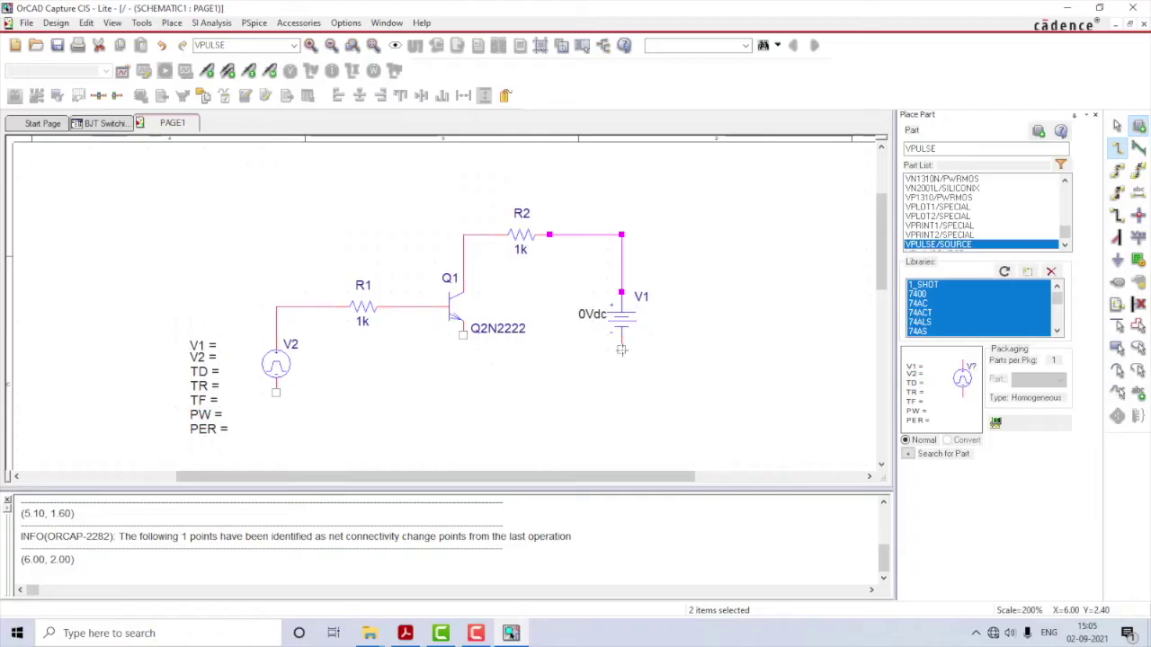
Step: Wire the DC source's negative pin to the pulse source's negative pin along a common return line and connect the emitter to it
left_click(621, 349)
left_click(621, 421)
left_click(276, 393)
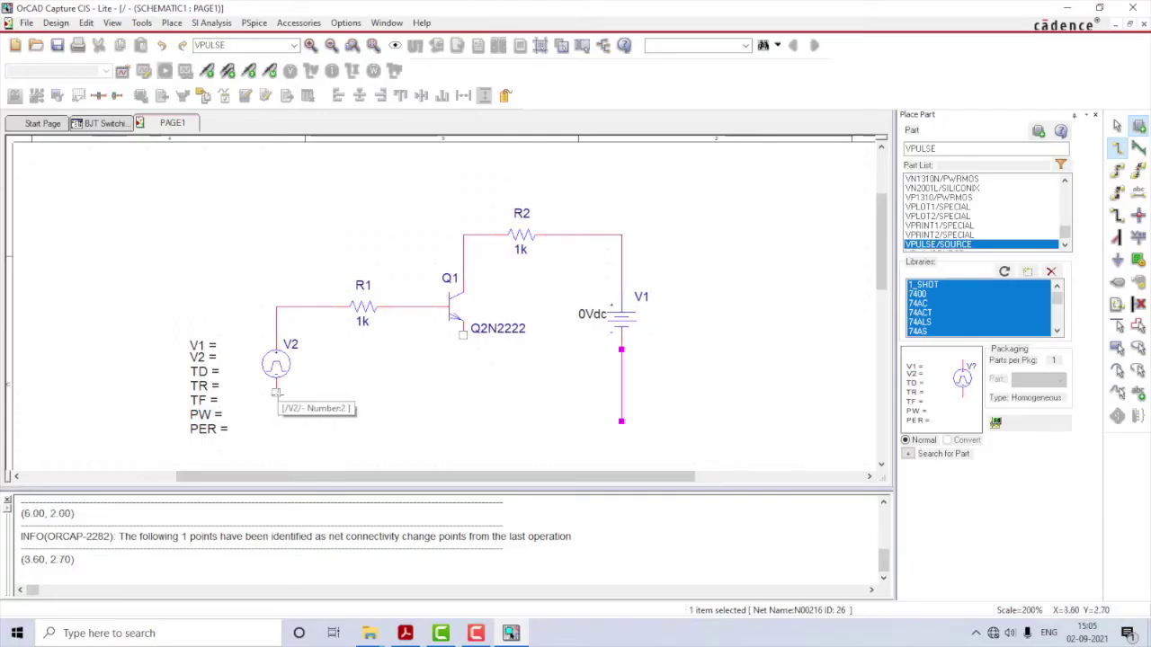
left_click(464, 335)
left_click(463, 421)
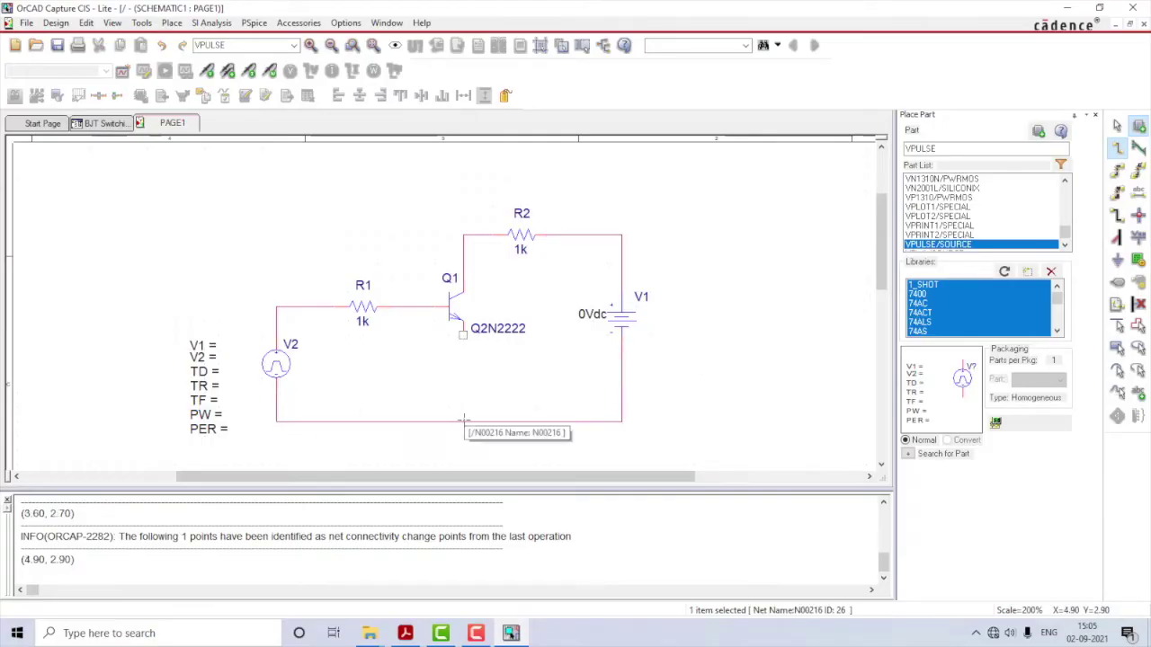
key("Escape")
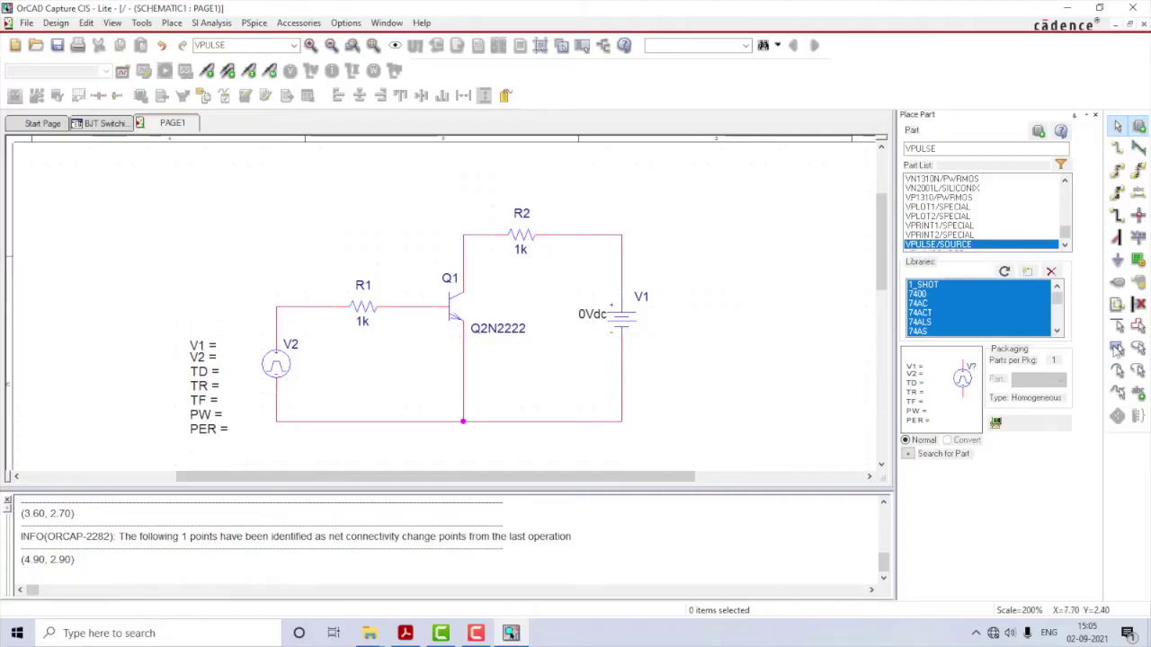
Step: Place a 0/CAPSYM ground symbol just below the emitter's junction with the common return wire
left_click(1120, 261)
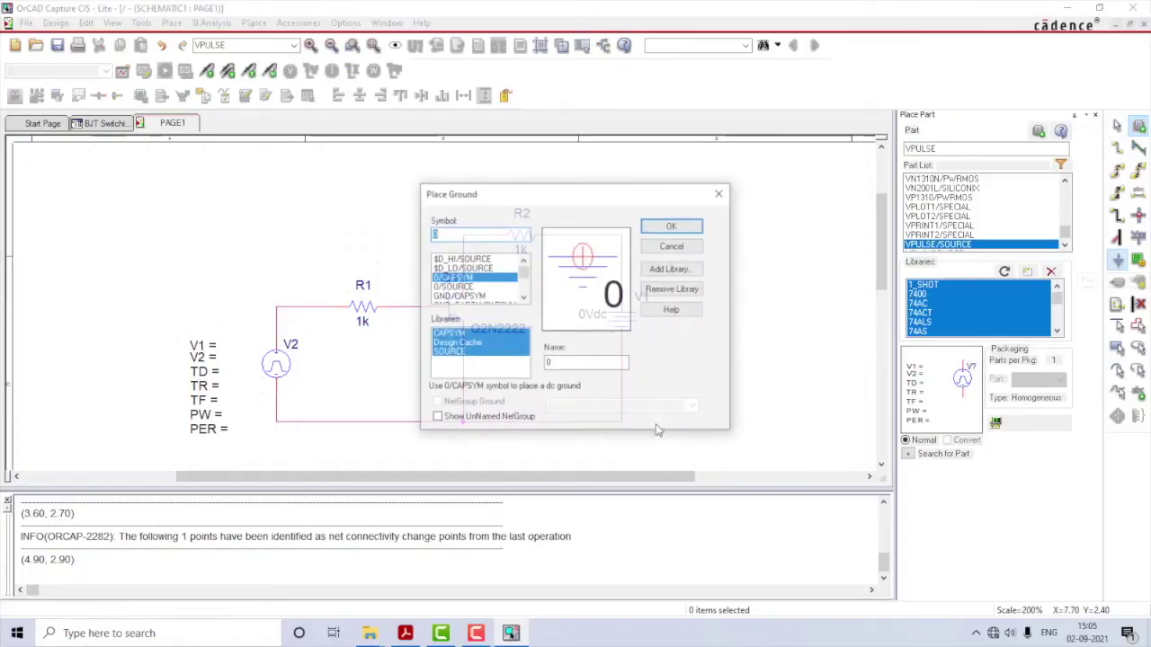
key("Return")
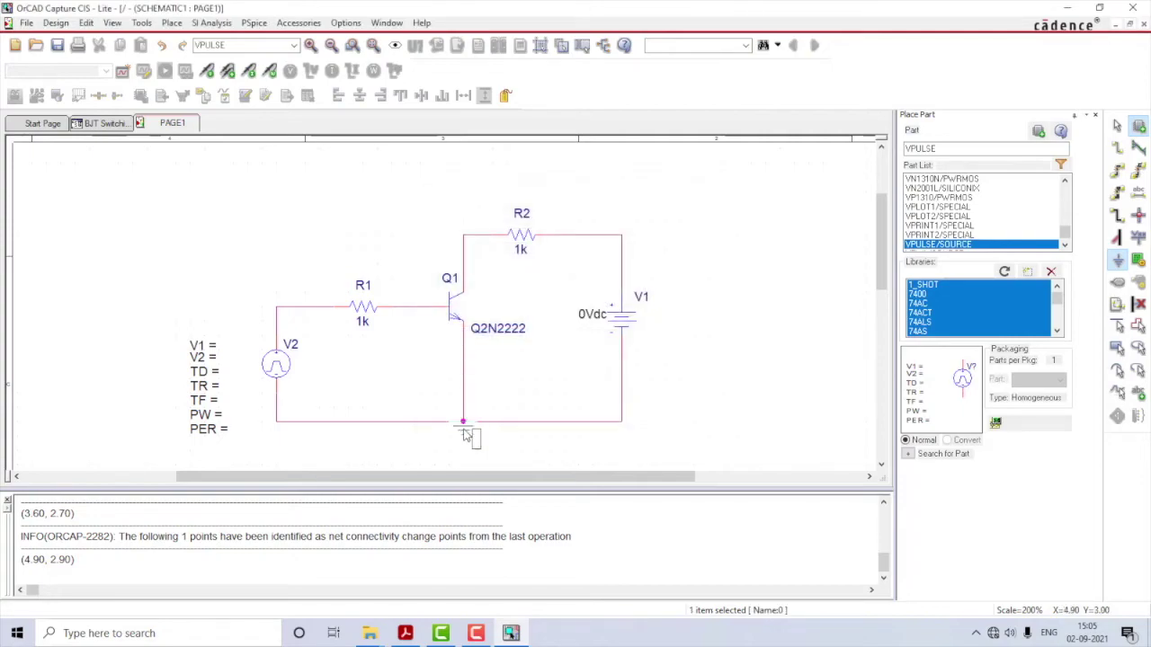
left_click(464, 457)
key("Escape")
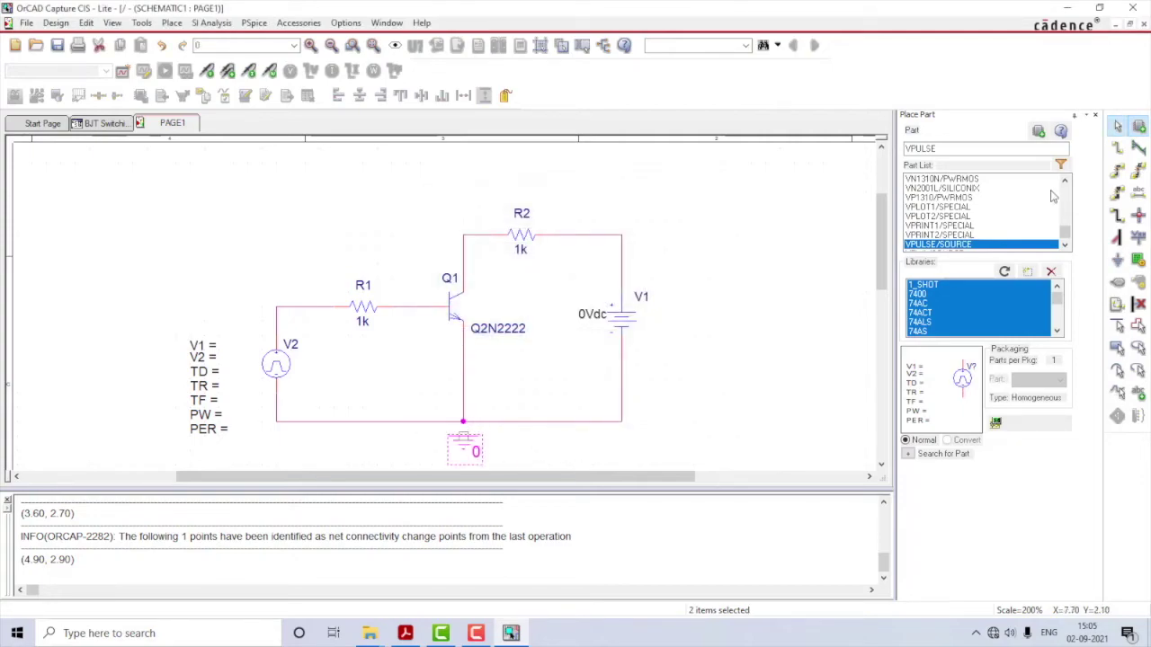
Step: Wire the ground symbol to the emitter's junction on the common return line
left_click(1117, 148)
left_click(463, 436)
key("Escape")
Step: Rename the base resistor as R_B and the collector resistor as R_C
double_click(365, 289)
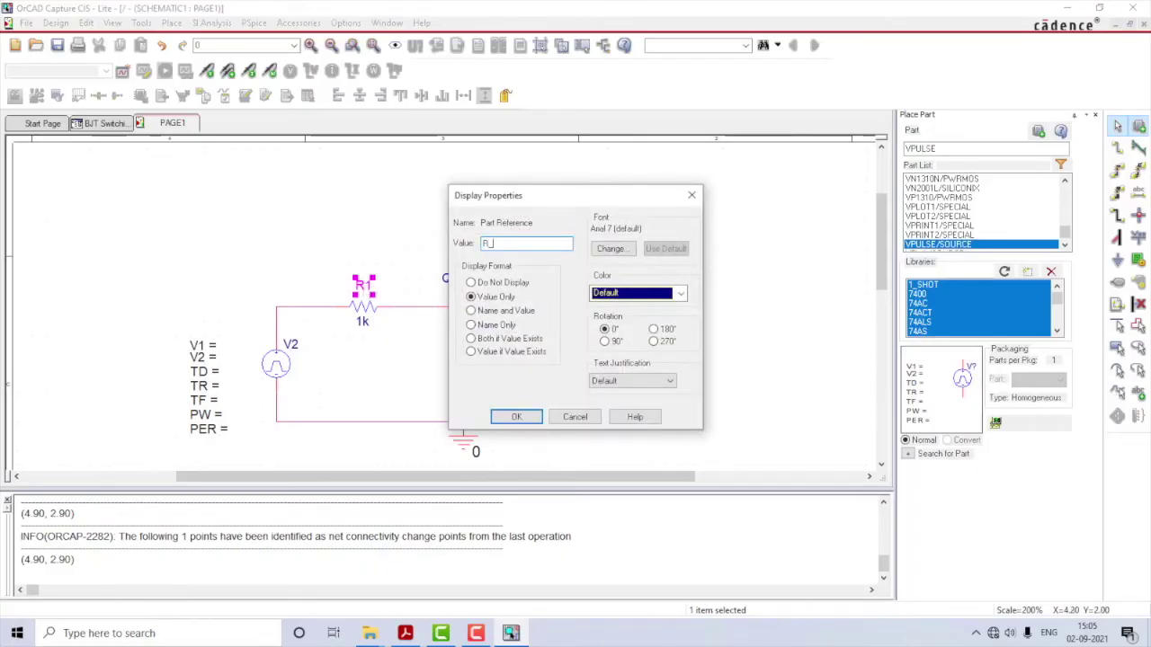
key("Return")
left_click(535, 217)
double_click(520, 214)
type("R_C")
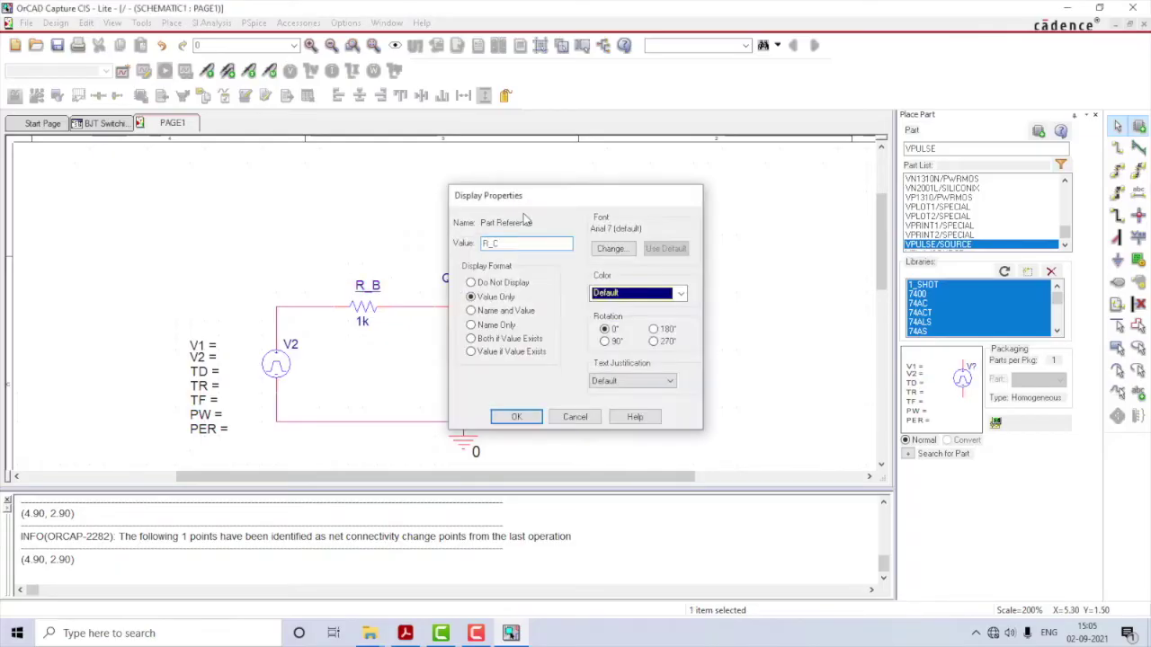
key("Return")
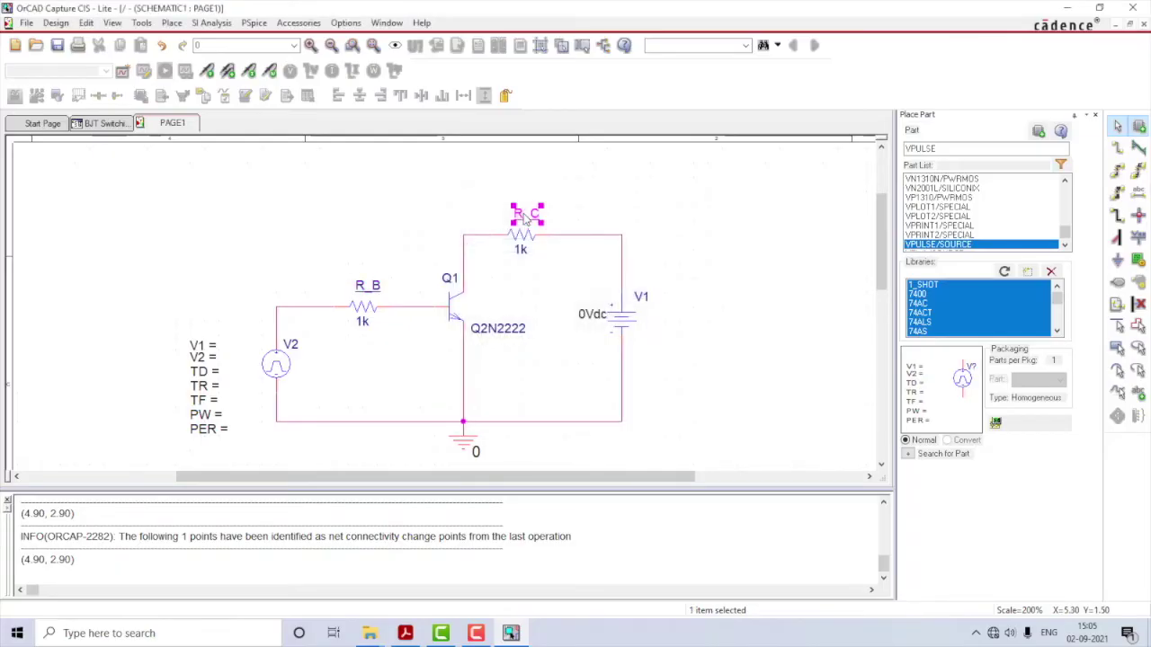
Step: Rename the DC source as V_CC
double_click(640, 298)
type("C")
key("BackSpace")
type("V")
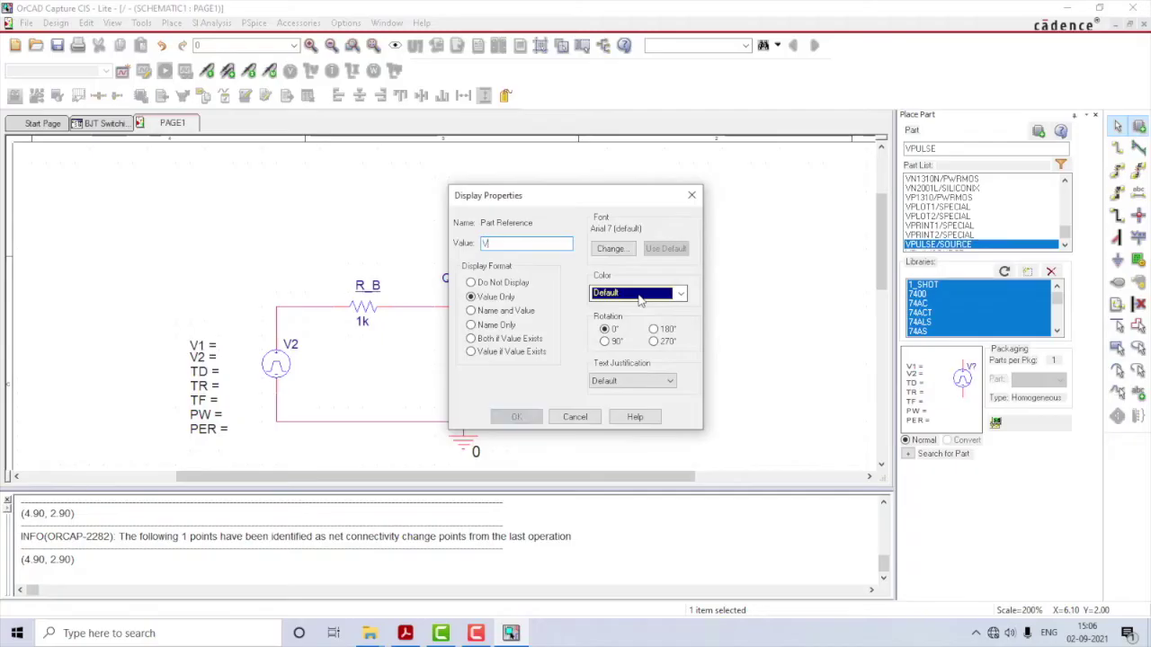
type("_CC")
key("Return")
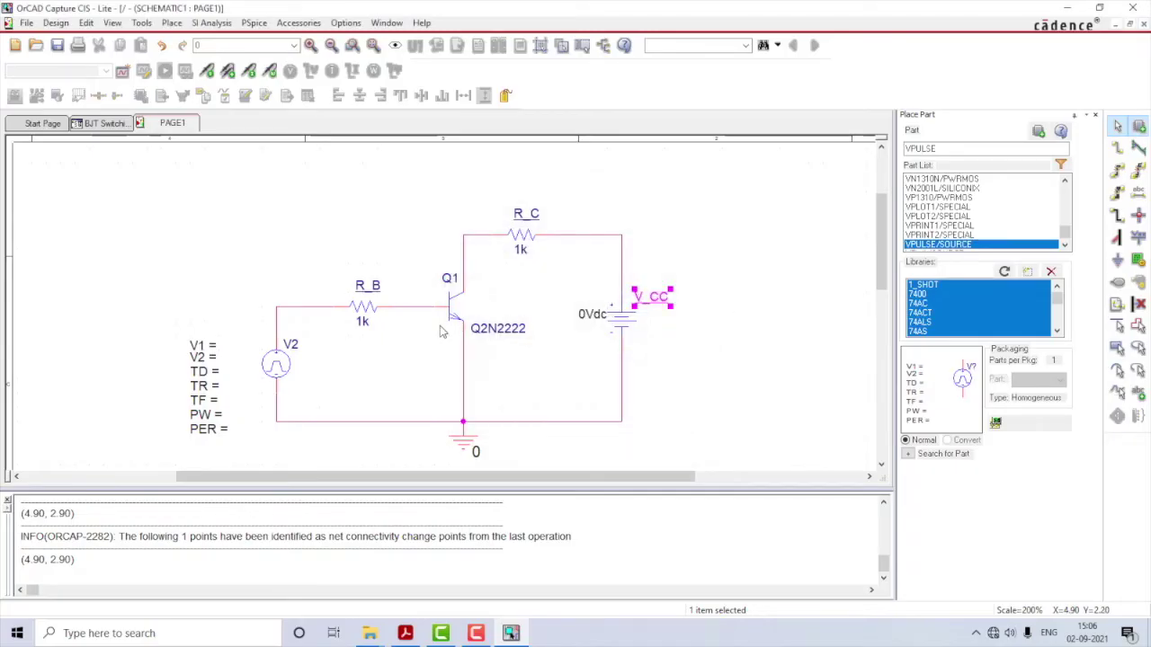
Step: Move the pulse source's reference label above and to the left of its symbol and rename it as V_B
left_click(290, 344)
left_click_drag(290, 344, 255, 314)
double_click(255, 314)
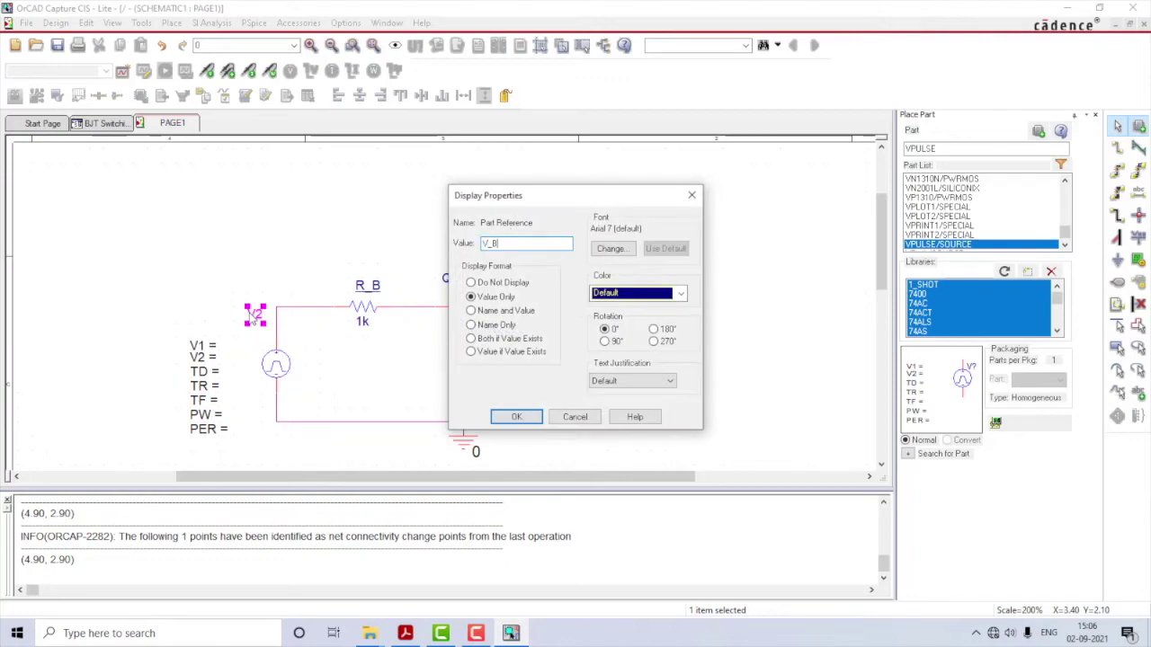
key("Return")
left_click(385, 353)
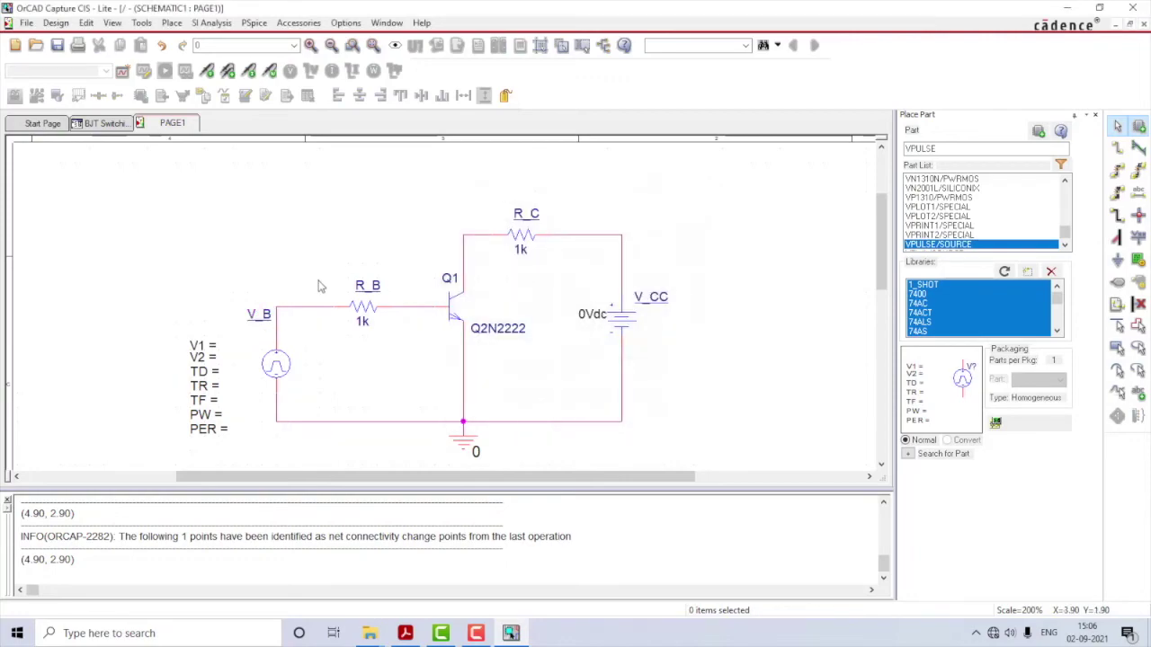
Step: Set the value of R_B to 5k and the value of R_C to 2.2k
double_click(365, 324)
type("5k")
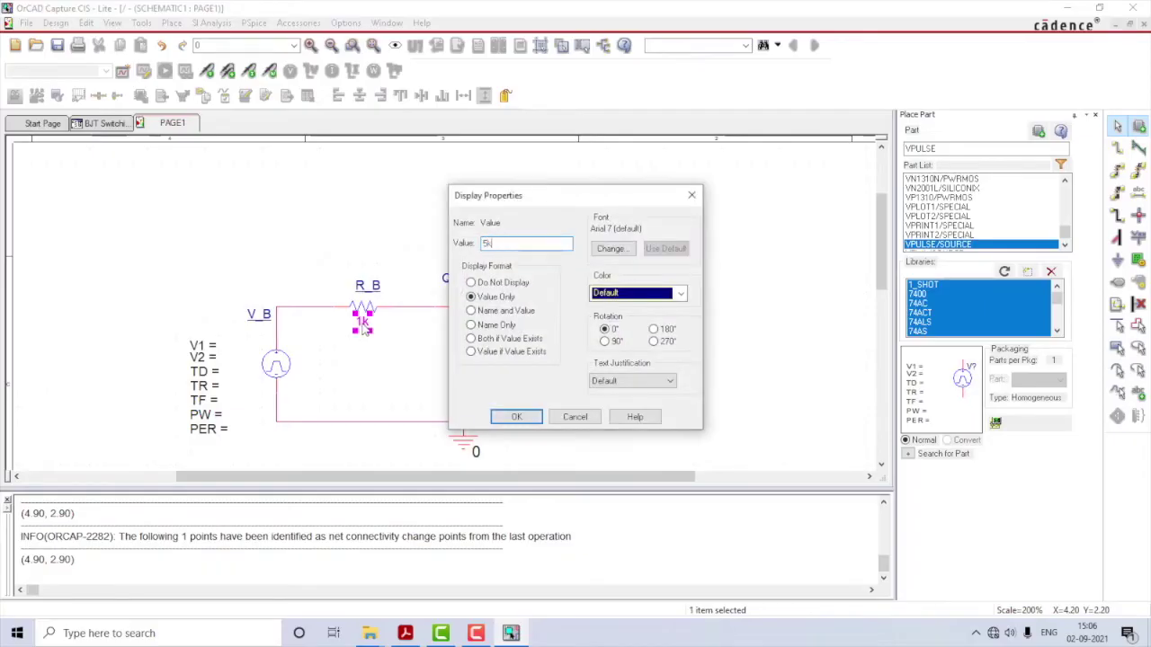
key("Return")
double_click(524, 256)
type("3.2k")
key("Return")
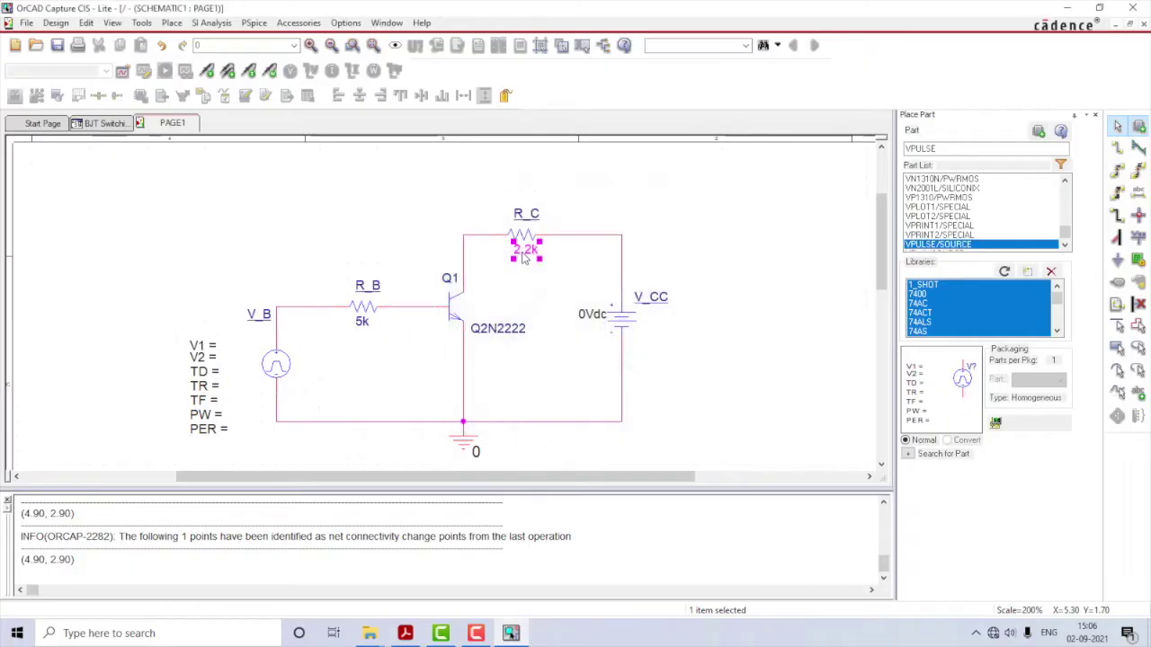
Step: Move the DC source's voltage label to just below its V_CC name and set the voltage to 10V
left_click(665, 325)
left_click_drag(591, 324, 666, 335)
double_click(666, 335)
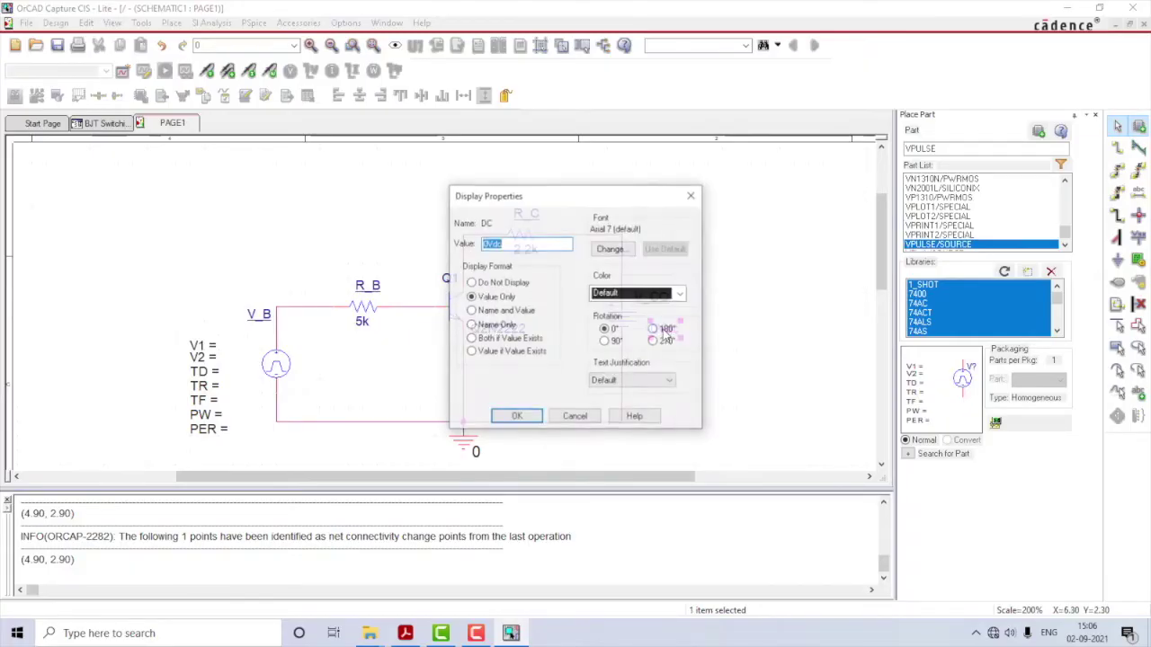
type("10")
key("Return")
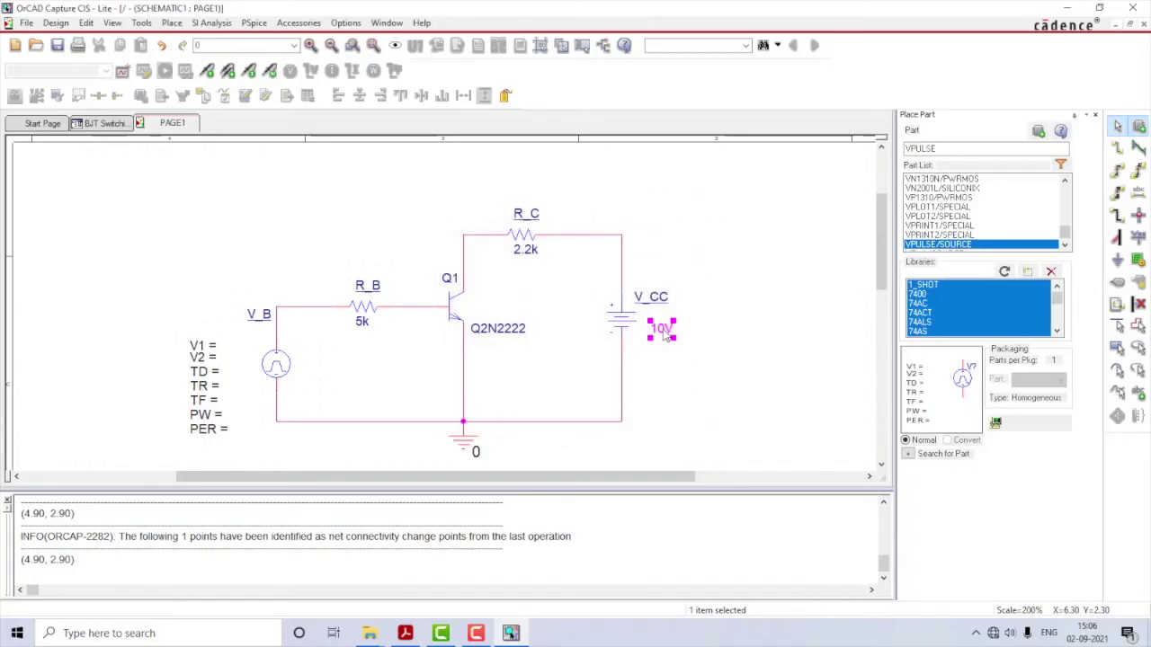
left_click(315, 364)
Step: Set the pulse source's V1 to 0 and its V2 to 5
double_click(202, 349)
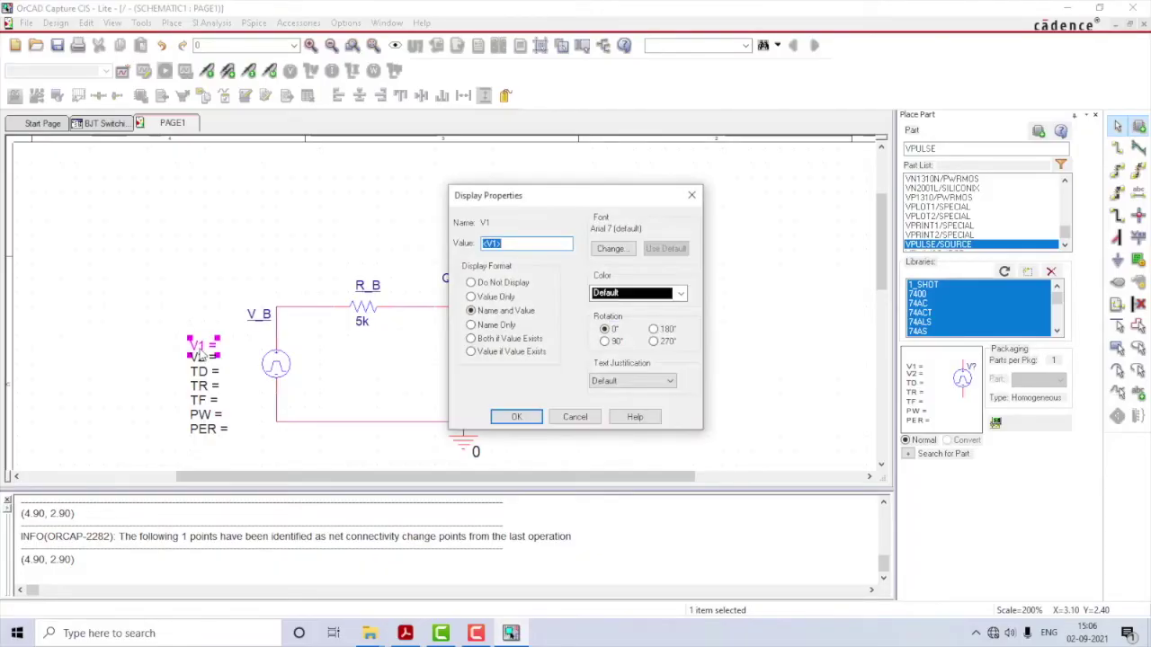
left_click(510, 418)
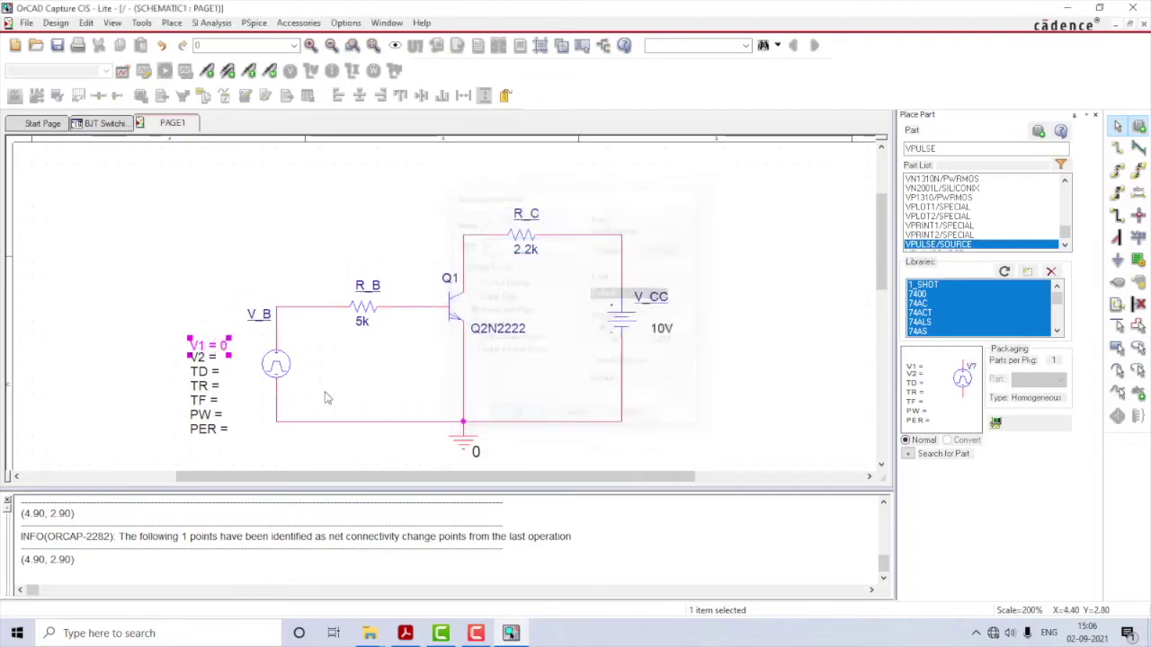
double_click(207, 358)
type("5")
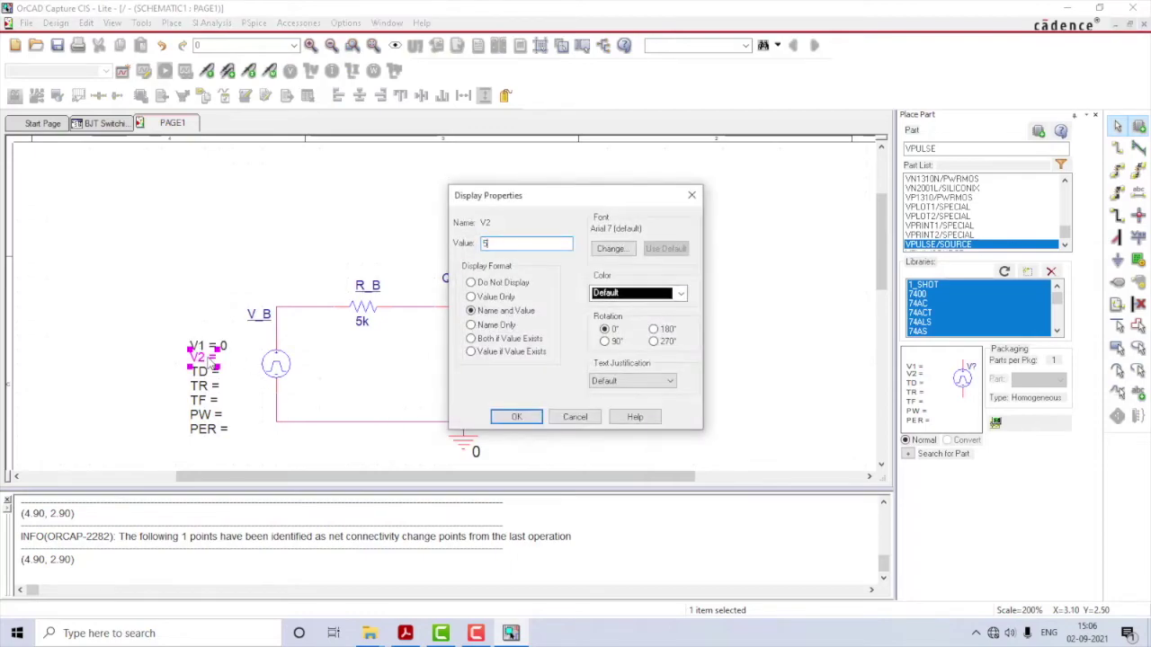
key("Return")
left_click(240, 419)
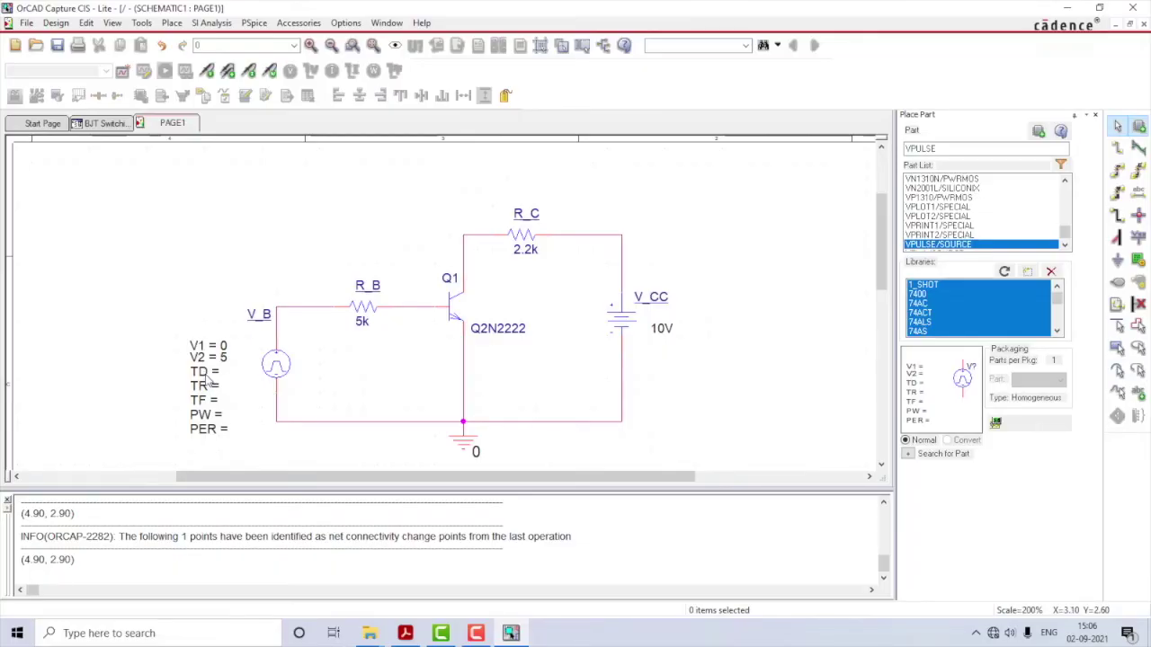
Step: Set the pulse source's delay TD to 10u and its rise time TR to 3u
double_click(203, 372)
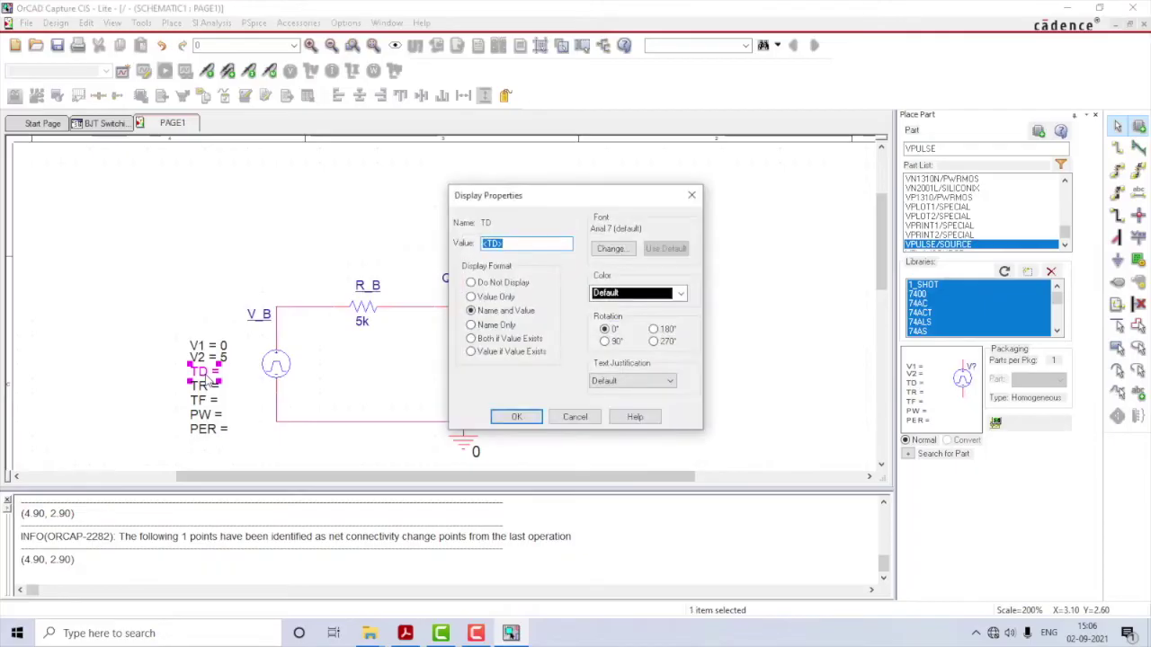
type("10u")
left_click(496, 420)
double_click(210, 388)
type("3")
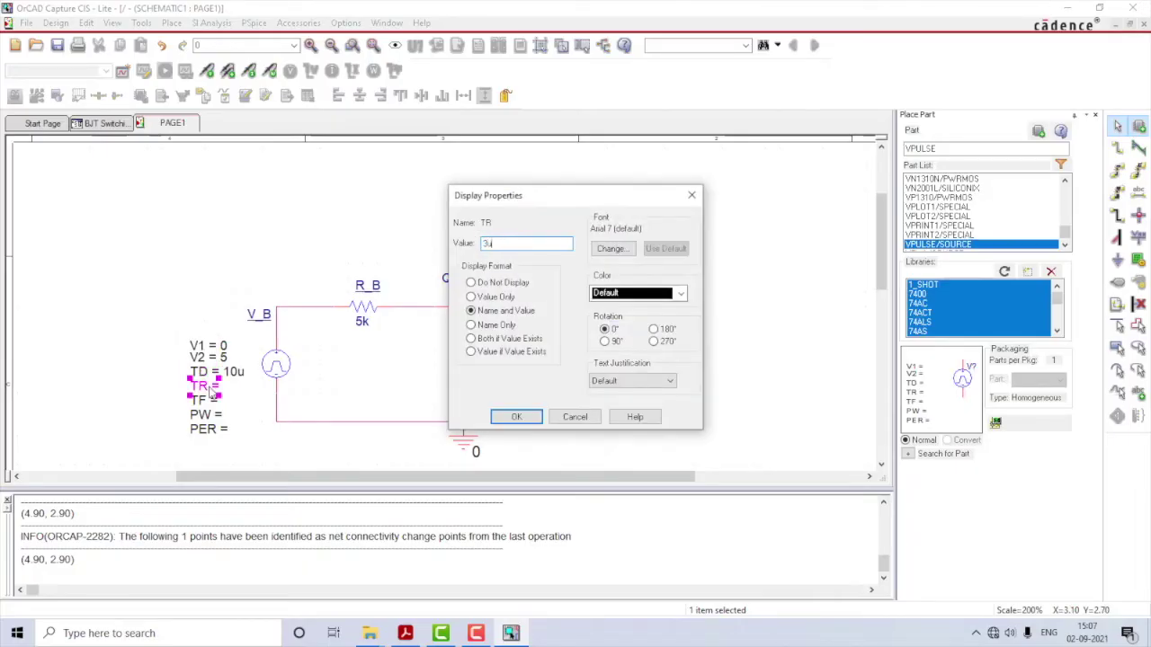
type("u")
key("Return")
Step: Set the pulse source's fall time TF to 2u and its pulse width PW to 20u
double_click(208, 402)
type("2")
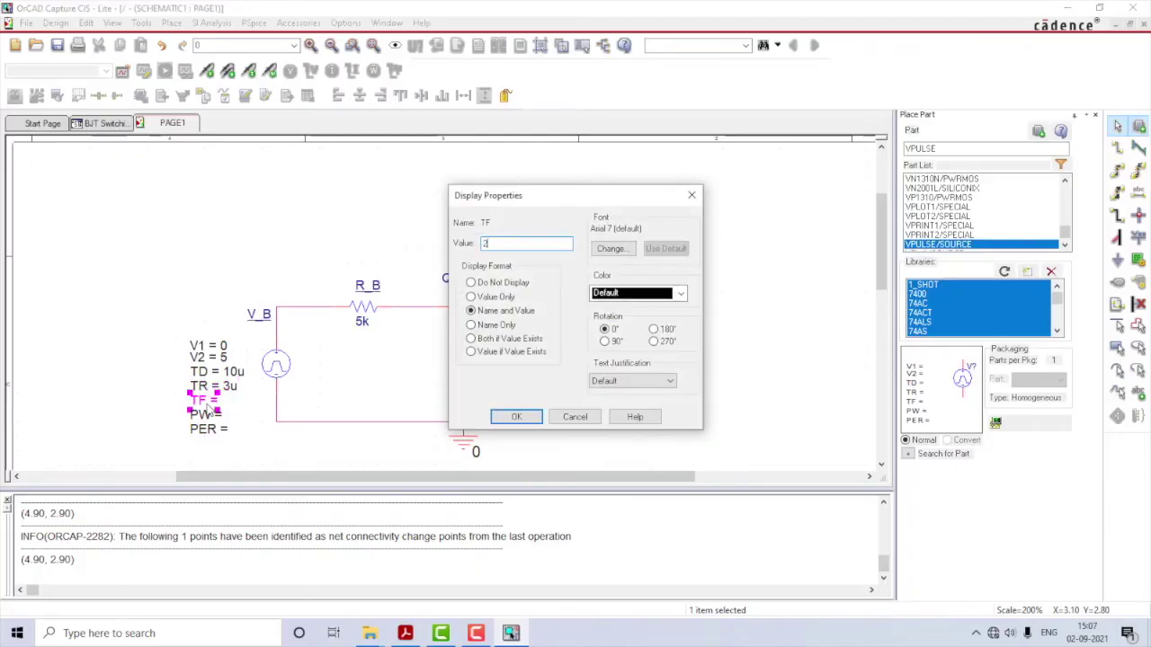
type("u")
key("Return")
double_click(209, 416)
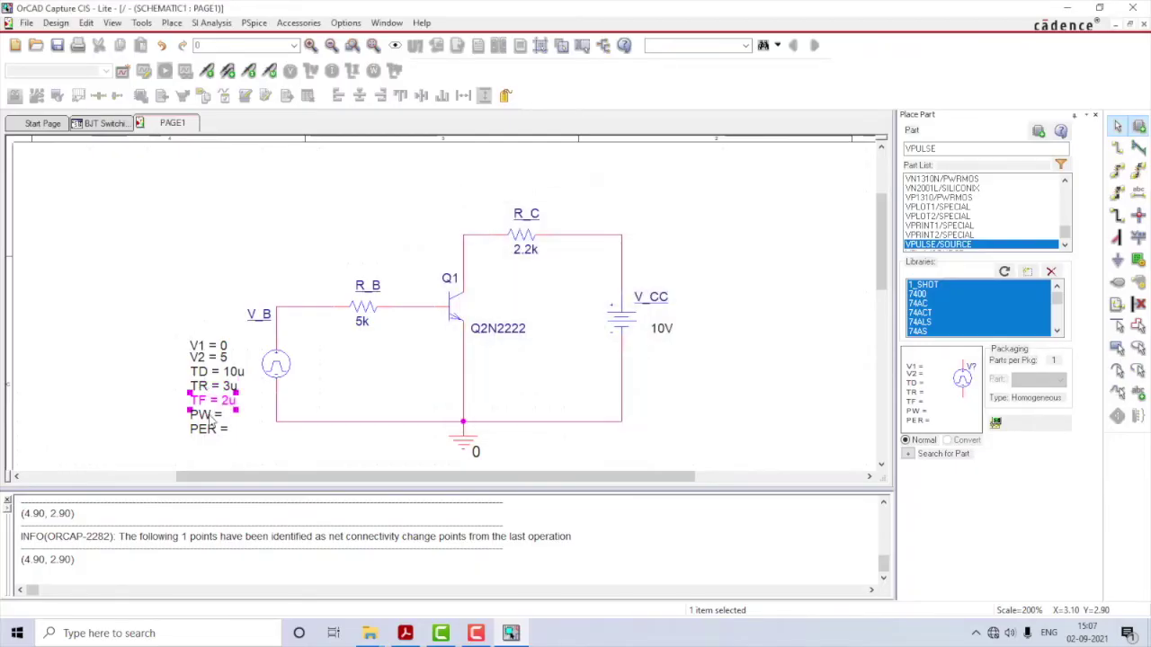
type("20u")
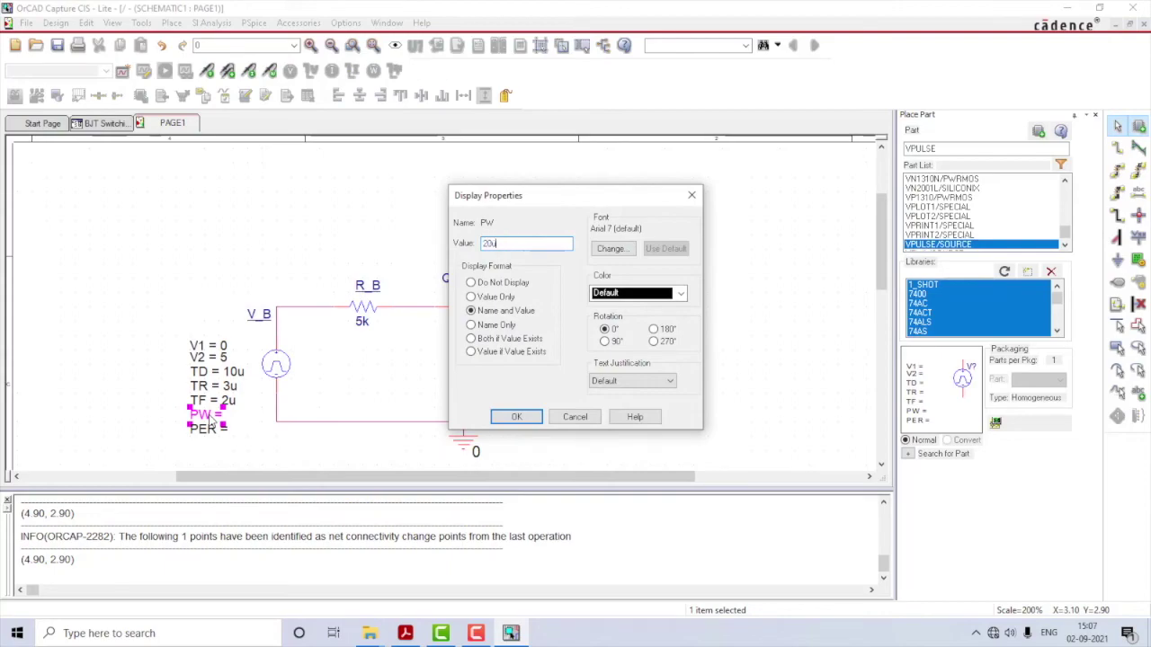
key("Return")
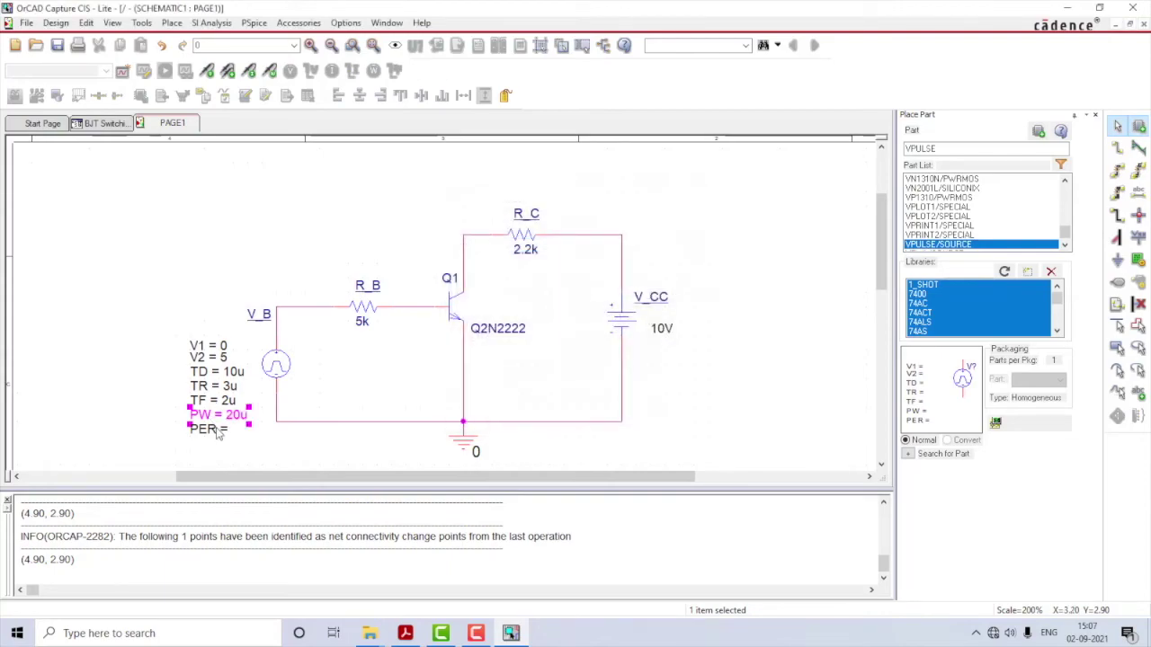
Step: Set the pulse source's period PER to 50u and save the design
double_click(208, 430)
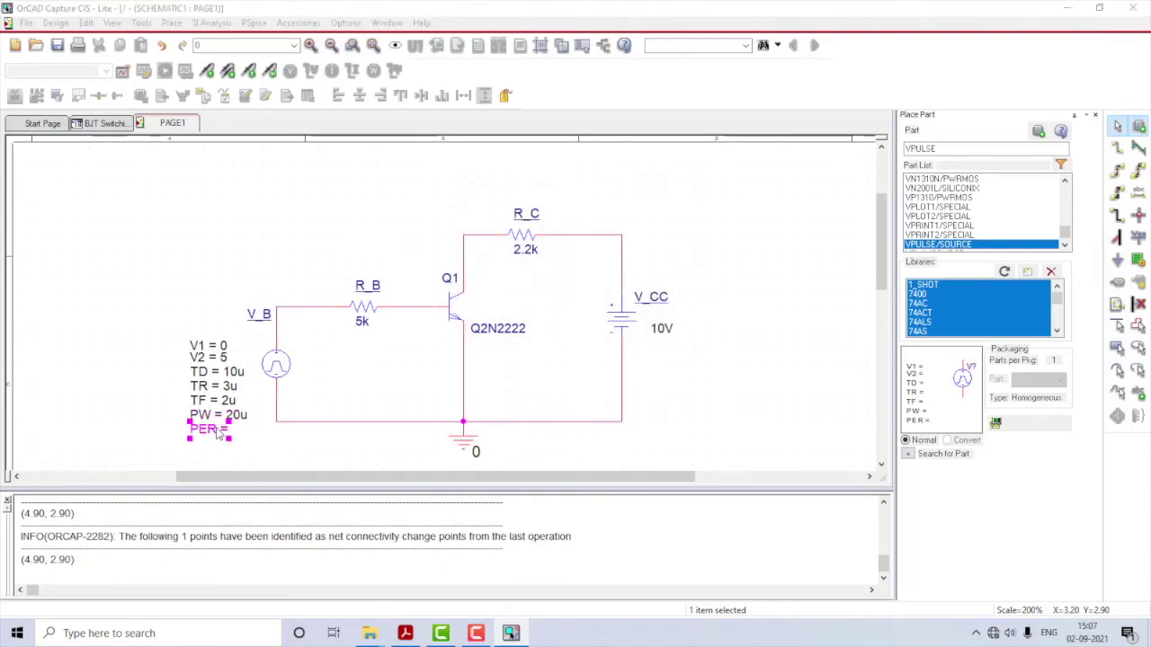
type("50")
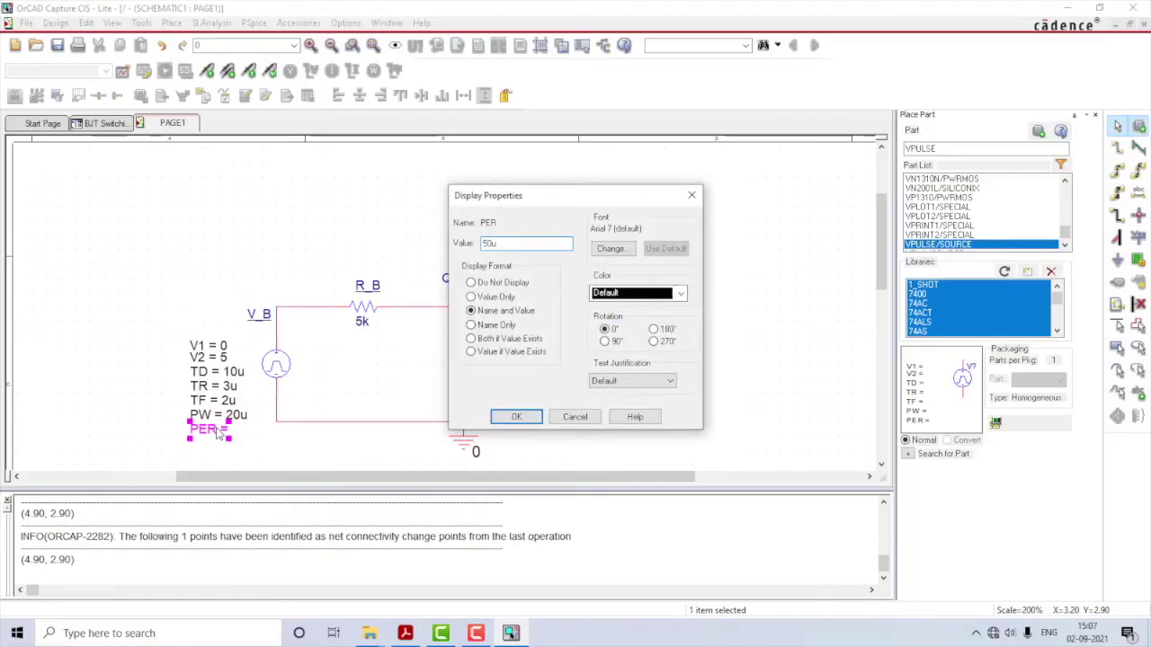
type("u")
key("Return")
left_click(216, 310)
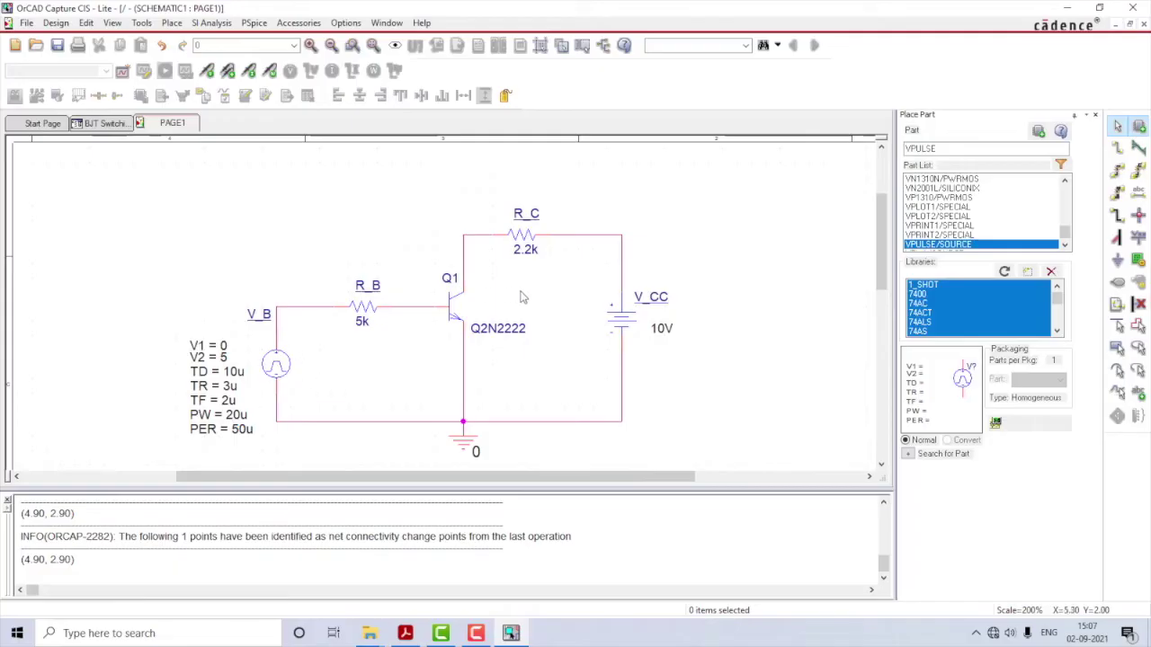
left_click(56, 45)
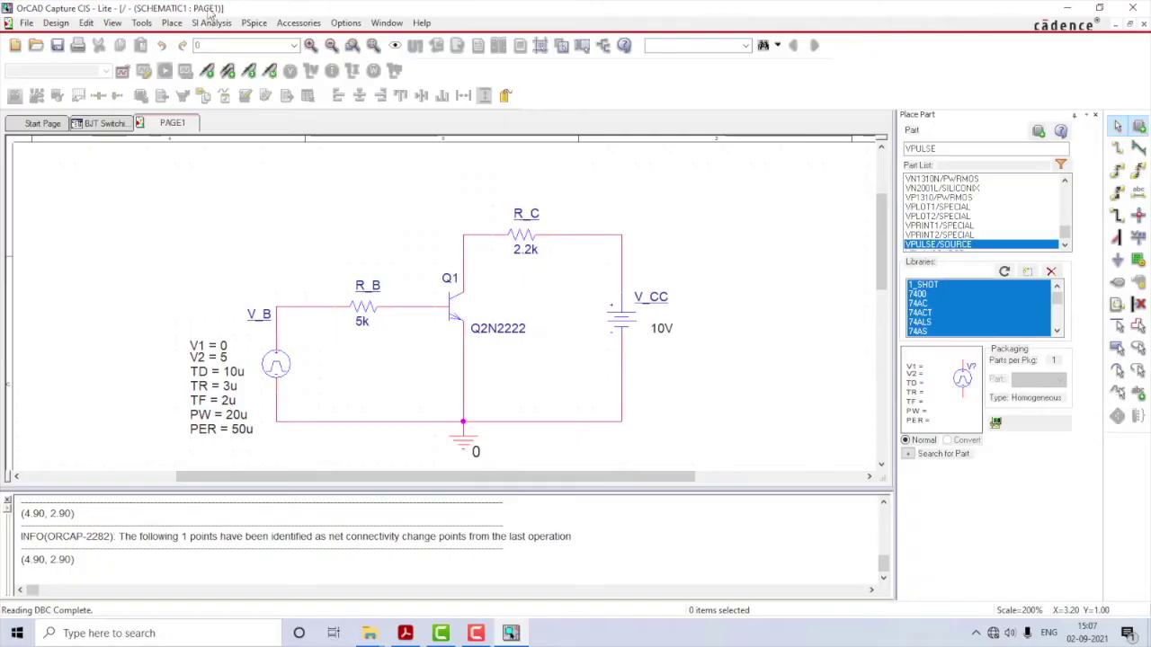
Step: Create a new PSpice simulation profile named "BJT switch Profile"
left_click(253, 23)
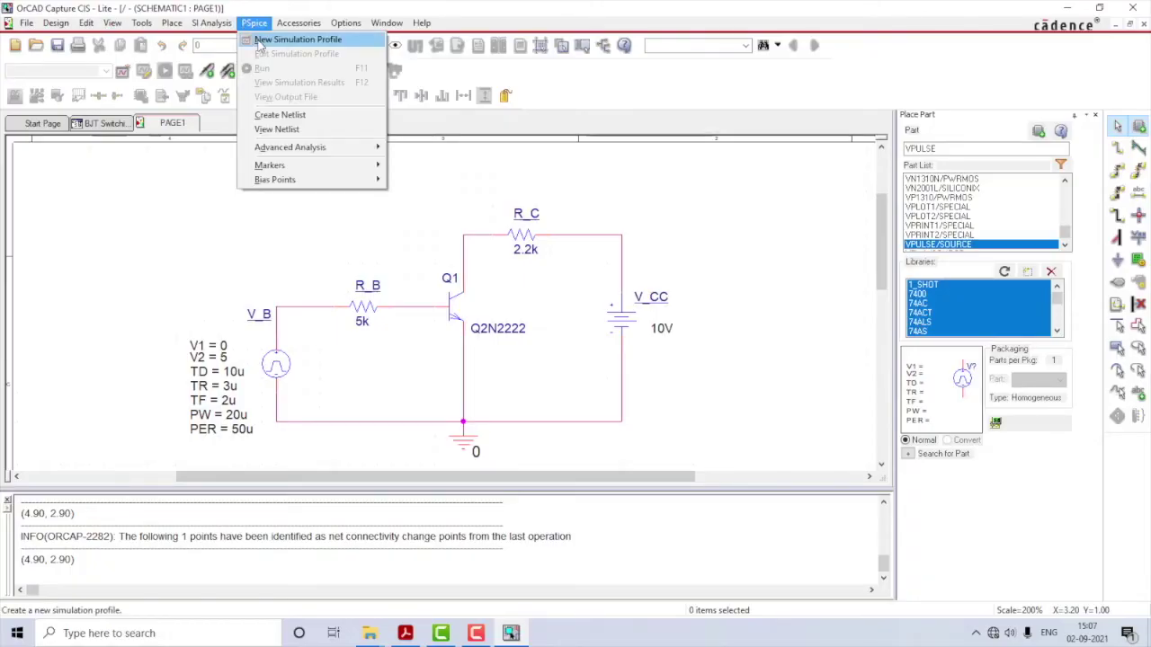
left_click(260, 41)
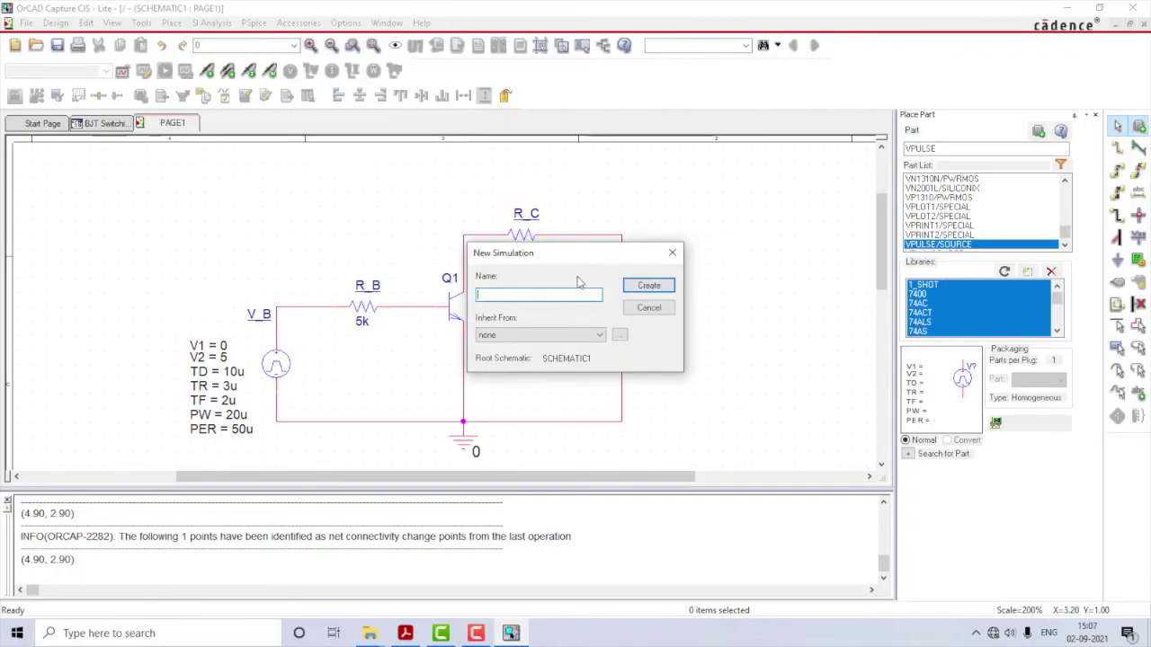
type("BJT Switch Profile")
left_click_drag(579, 295, 348, 297)
type("BJ")
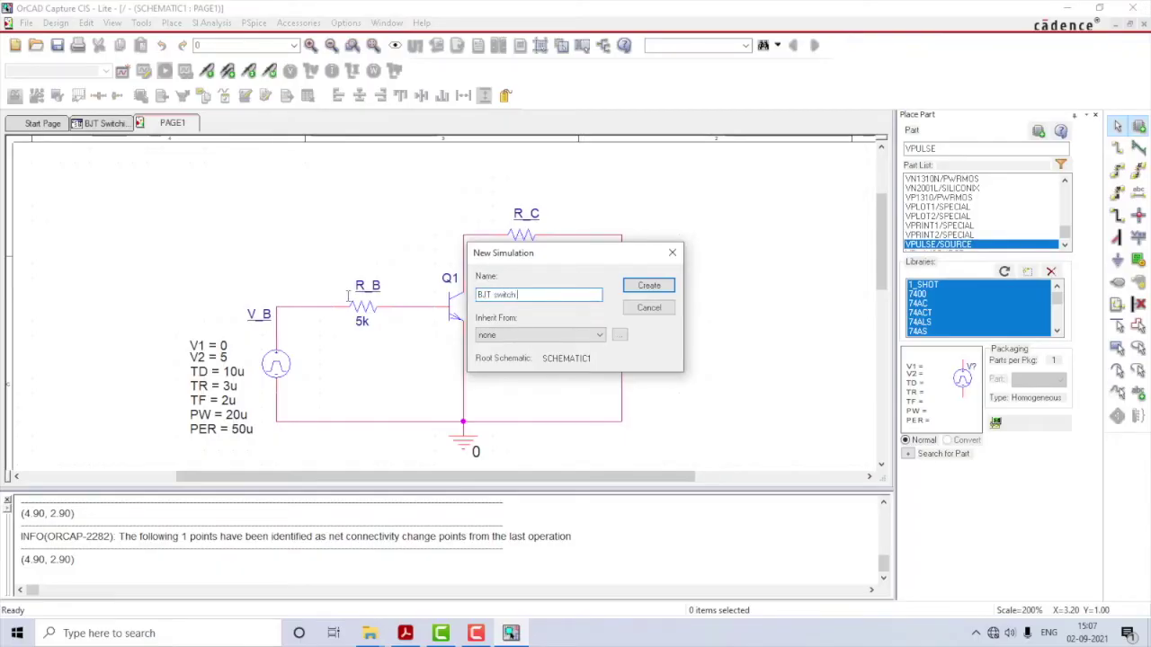
left_click(648, 285)
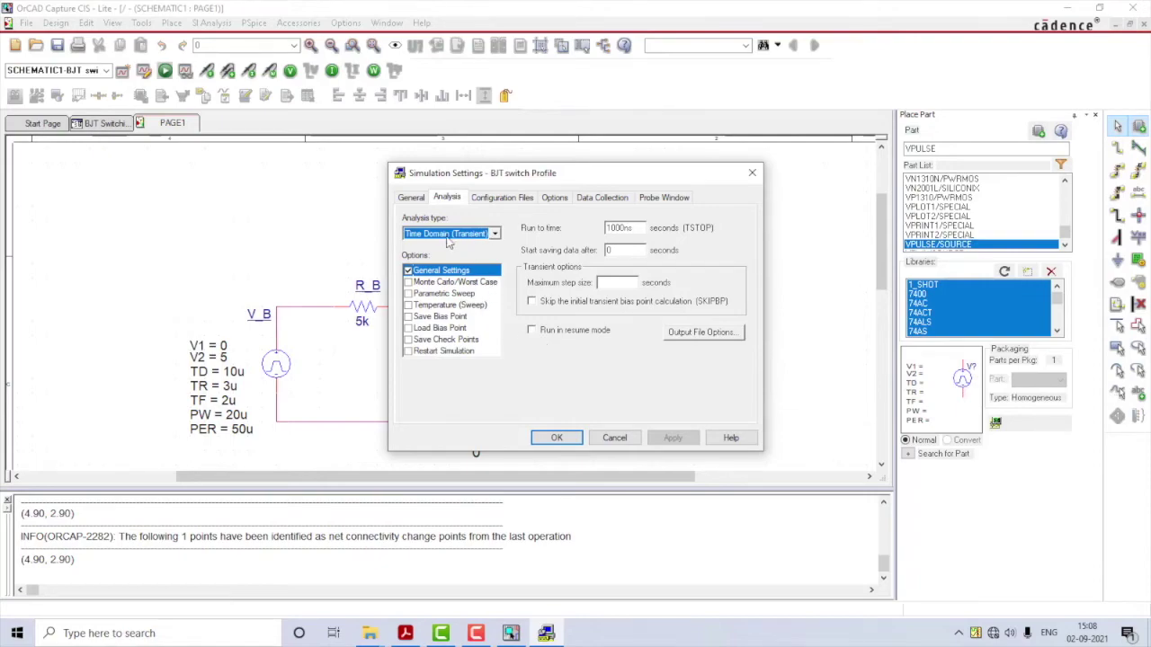
Step: Set the transient analysis to run to 50u with a maximum step size of 0.01us and apply the simulation settings
double_click(638, 229)
left_click(635, 251)
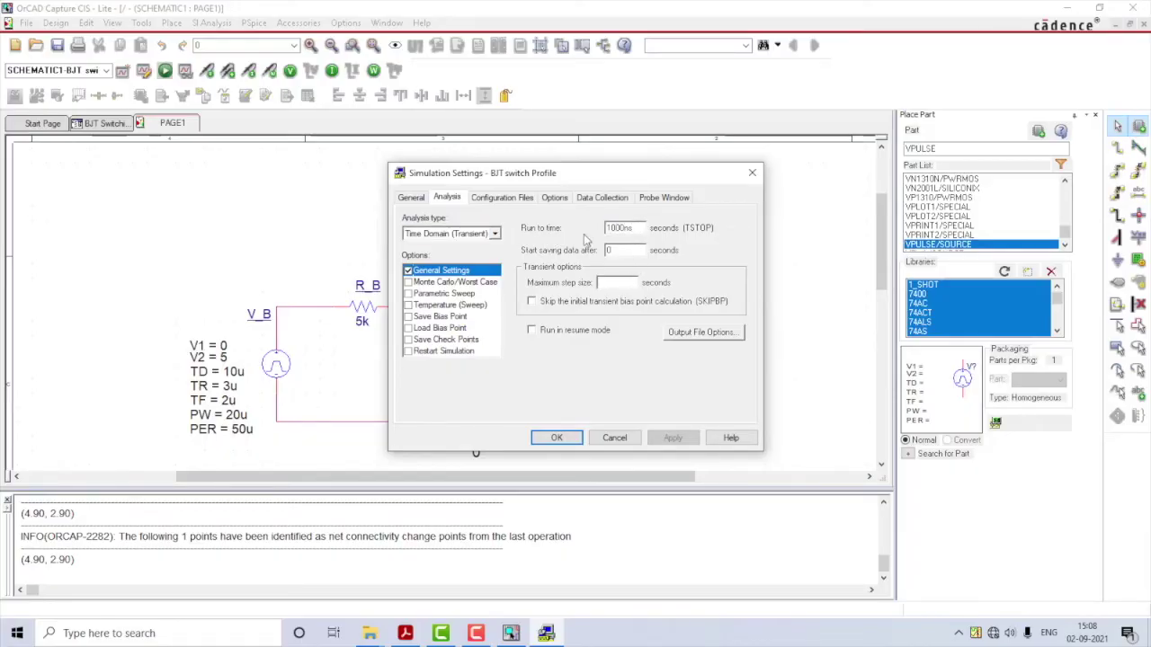
left_click_drag(642, 229, 453, 227)
key("BackSpace")
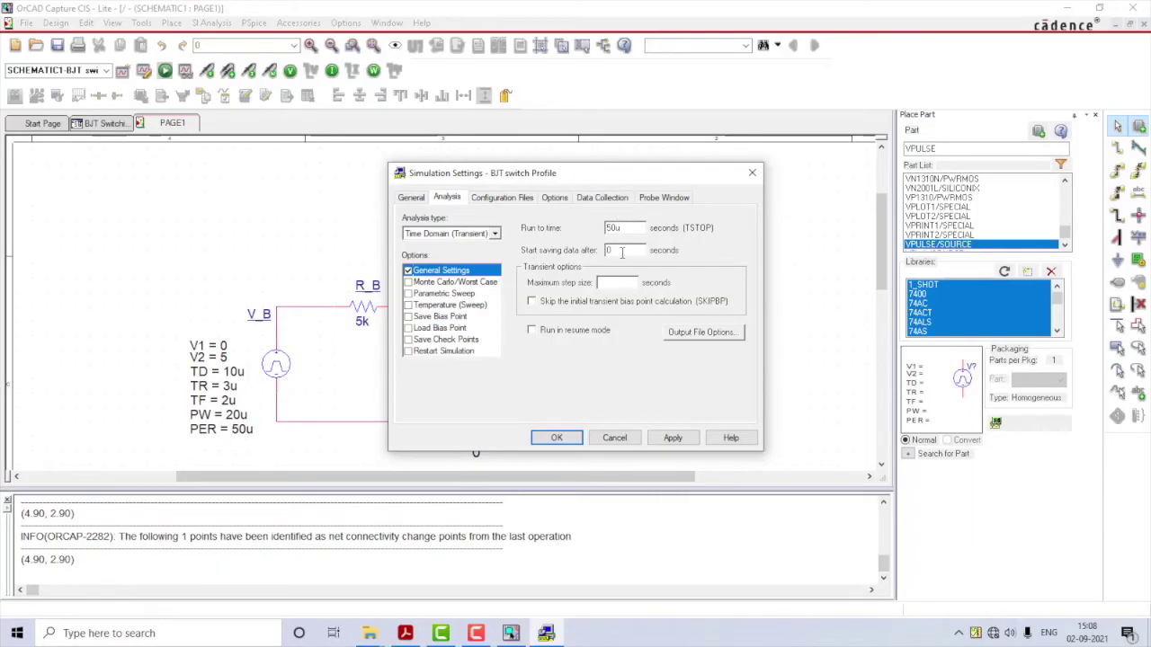
left_click(628, 284)
type("0.01us")
left_click(674, 439)
left_click(566, 440)
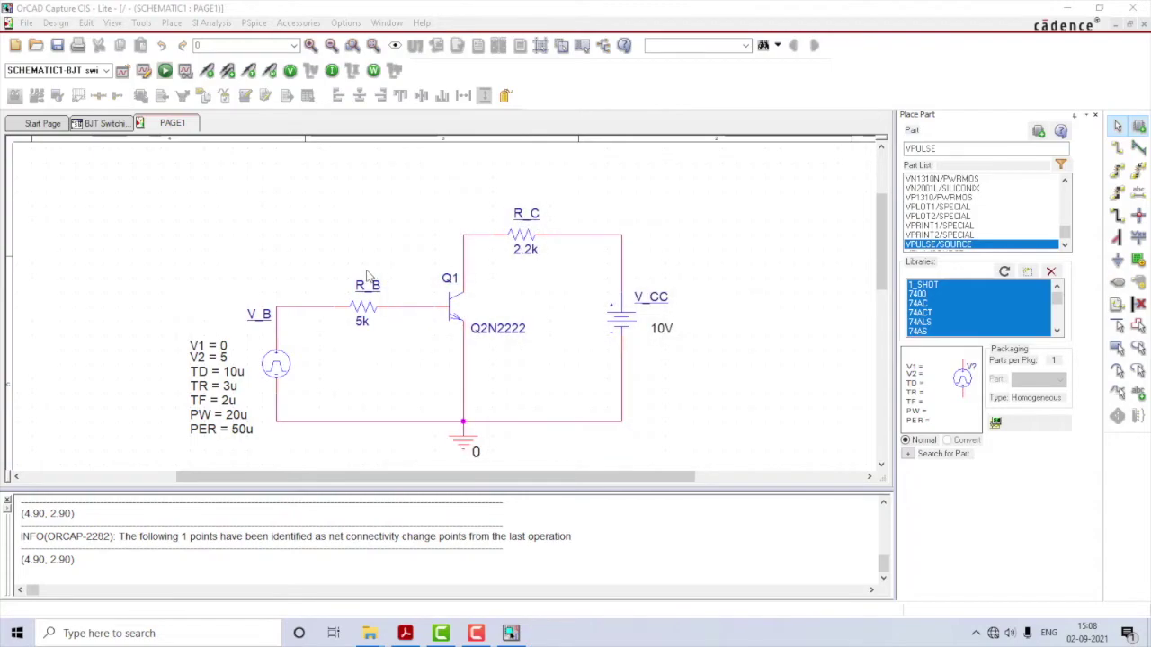
Step: Place current markers on the collector and base pins of transistor Q1
left_click(251, 71)
key("Escape")
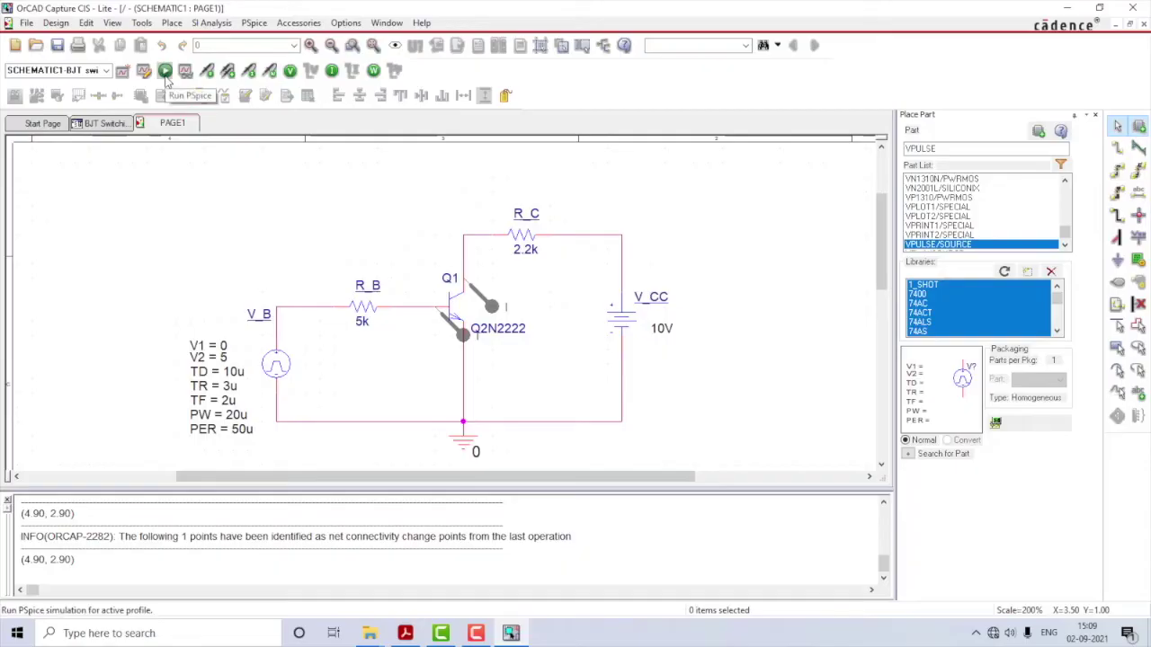
Step: Run the PSpice simulation and switch to PSpice A/D to view the collector and base current waveforms
left_click(166, 79)
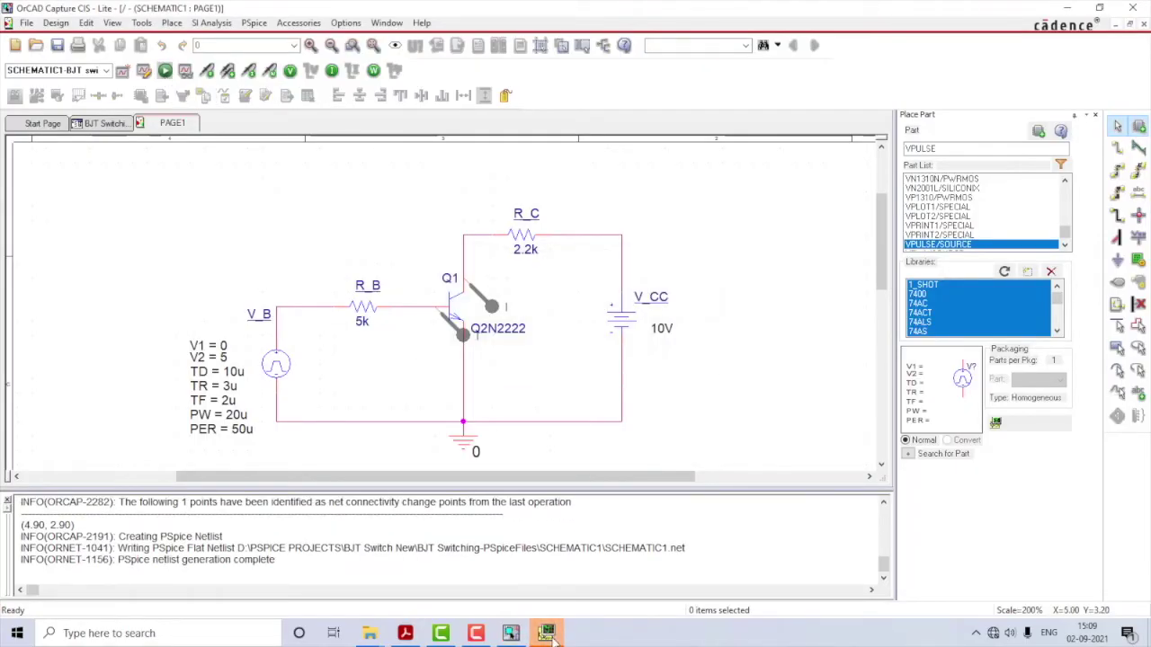
left_click(549, 635)
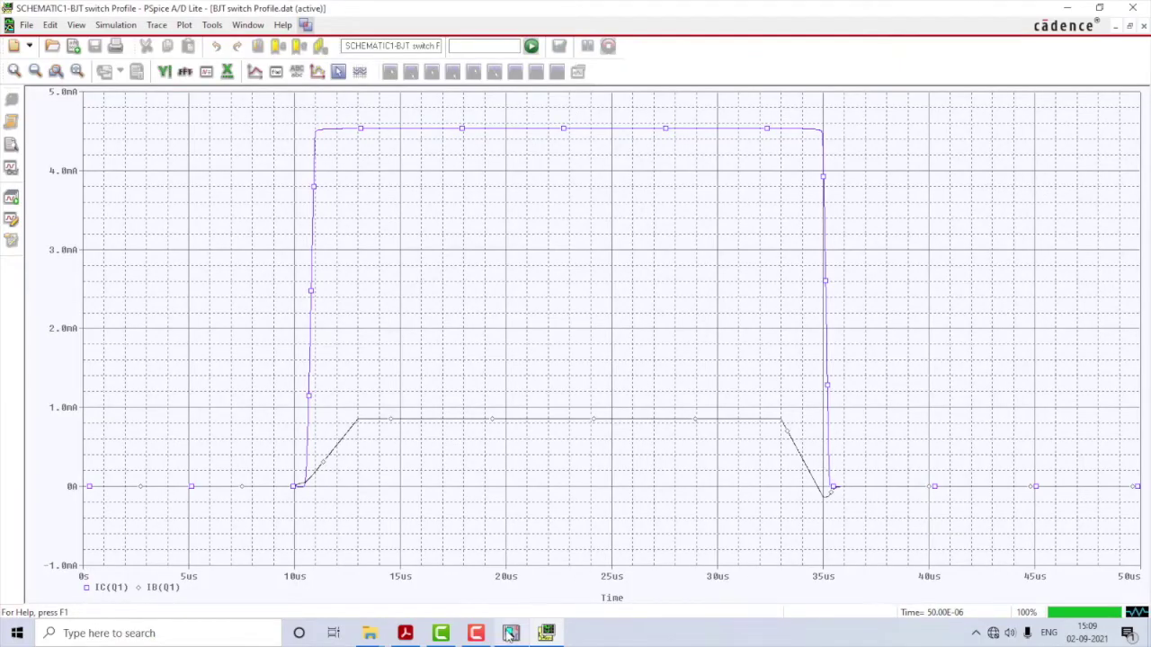
Step: Examine the expected BJT switching waveforms on page 11 of the lab manual PDF in Acrobat Reader and return to PSpice A/D
left_click(405, 633)
scroll(560, 504, "down", 10)
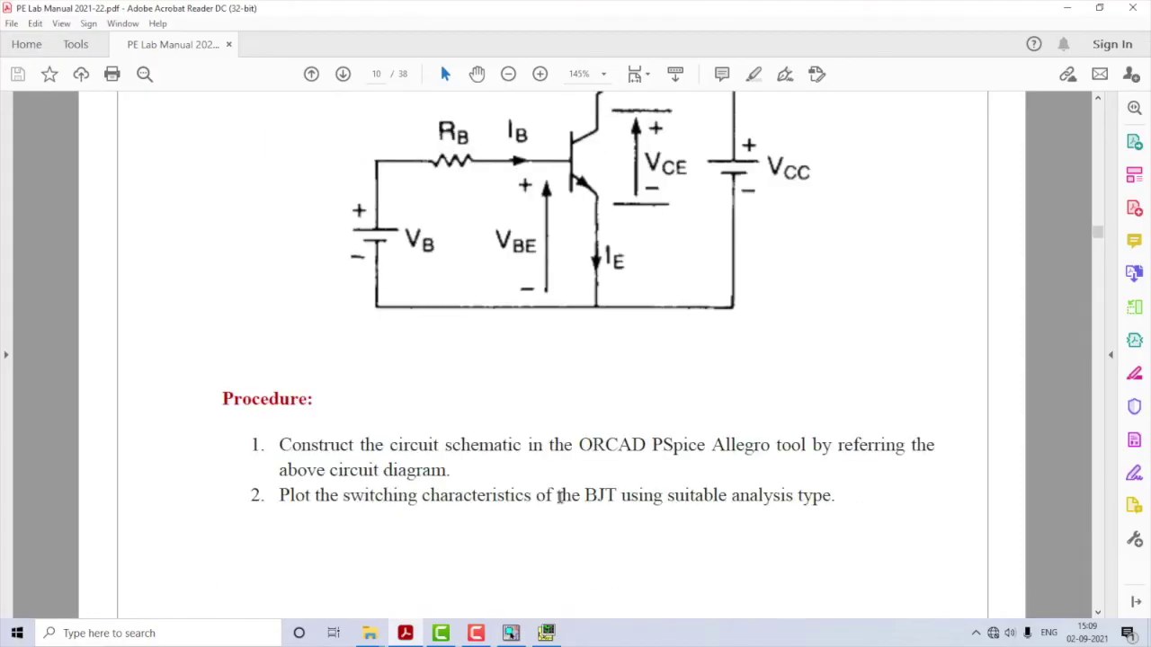
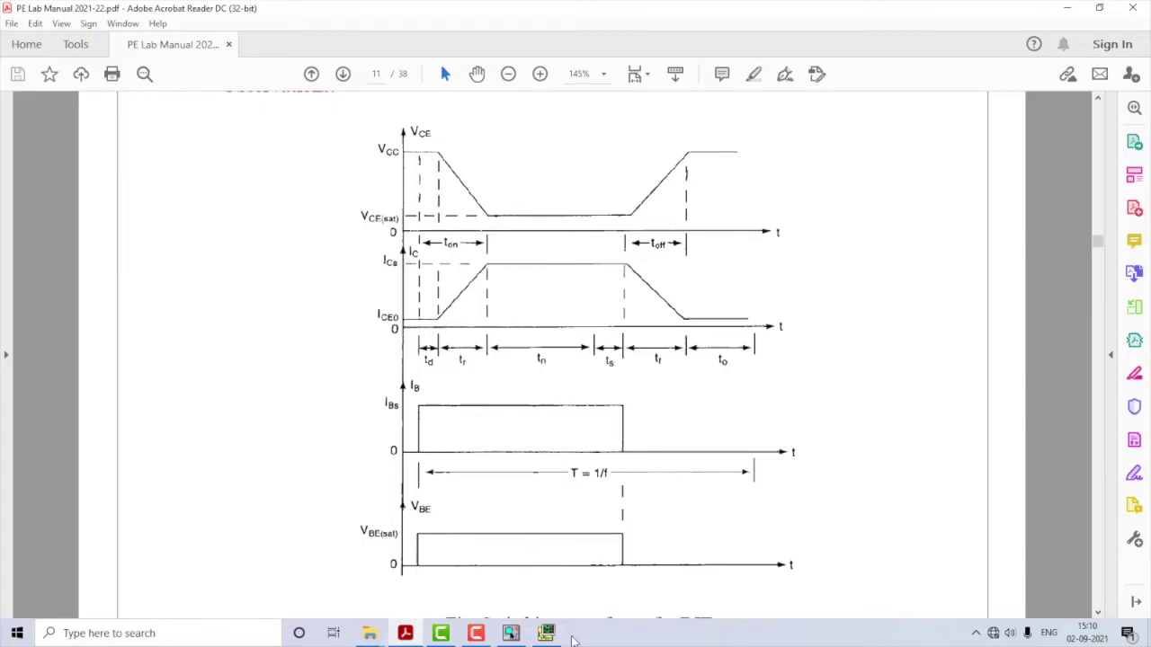
left_click(551, 634)
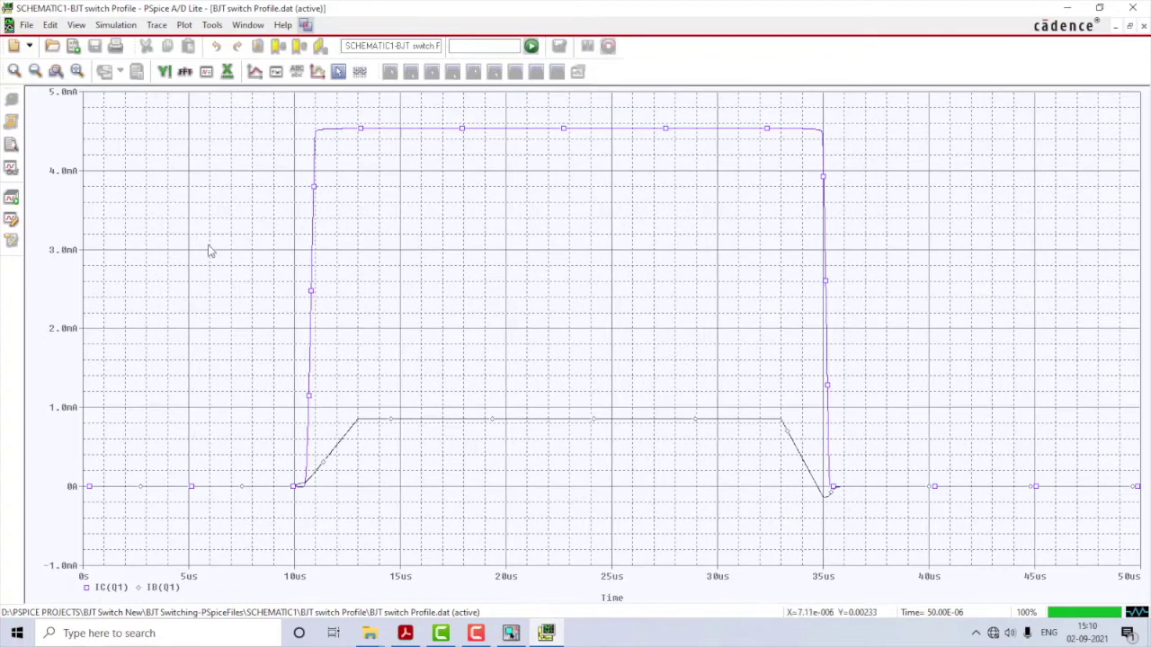
Step: Add three empty plots to the waveform window above the collector and base current plot
left_click(183, 24)
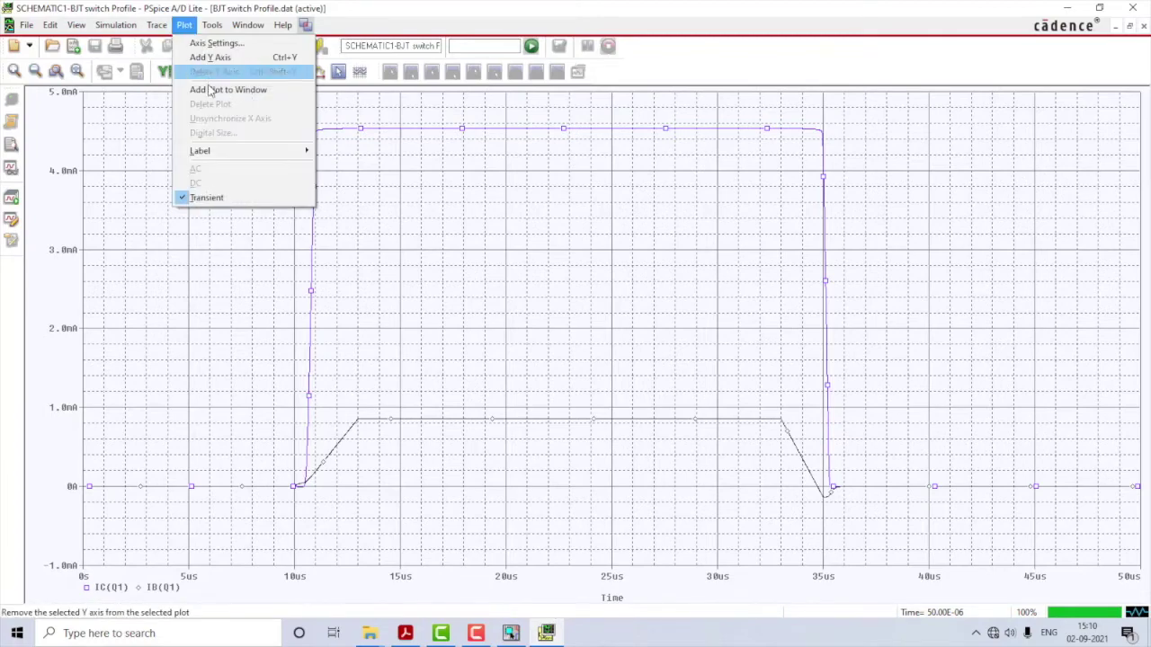
left_click(282, 90)
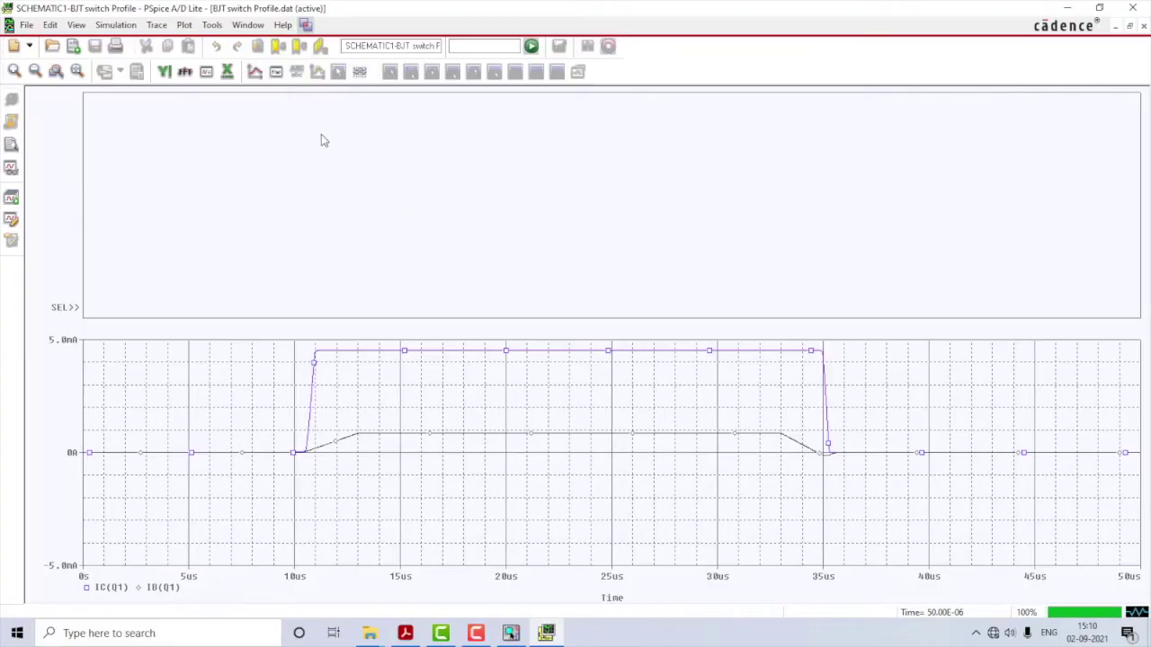
left_click(184, 25)
left_click(221, 89)
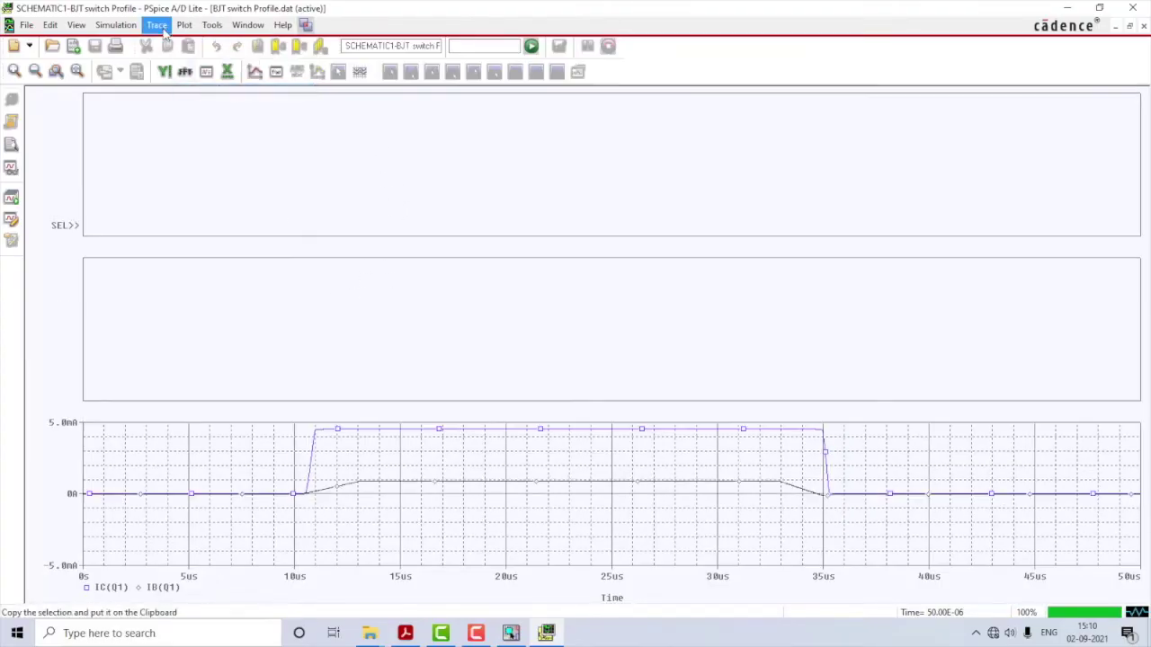
left_click(184, 25)
left_click(224, 89)
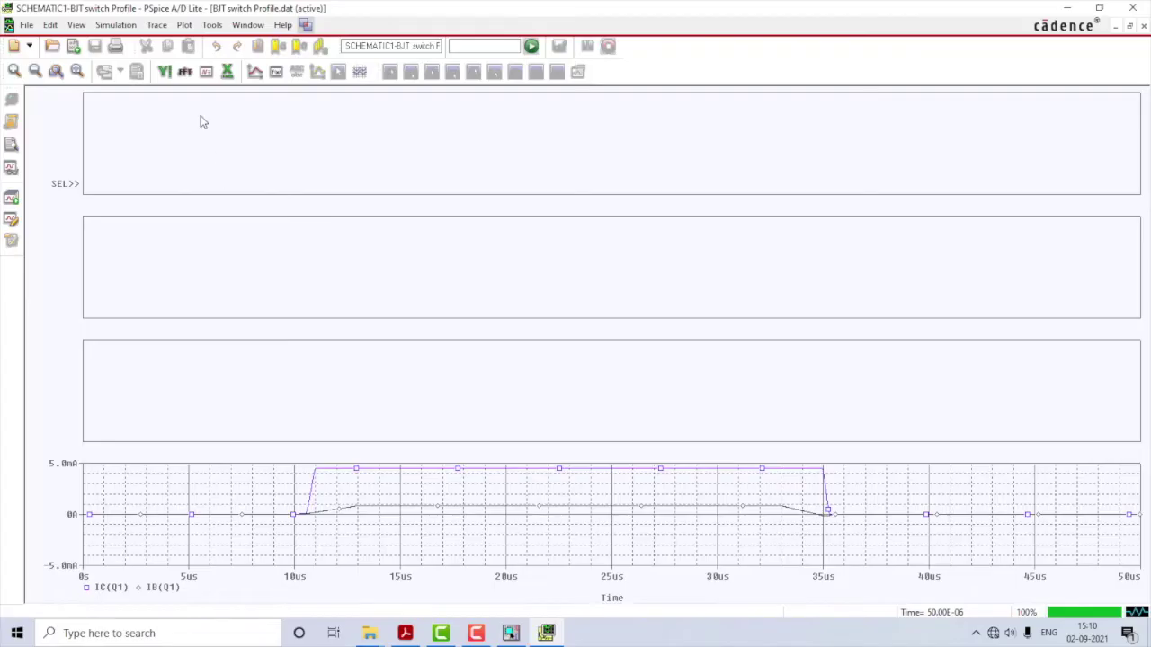
Step: Add the base-emitter voltage trace V(Q1:b,Q1:e) to the topmost plot, with alias names excluded from the variable list
left_click(157, 25)
left_click(167, 42)
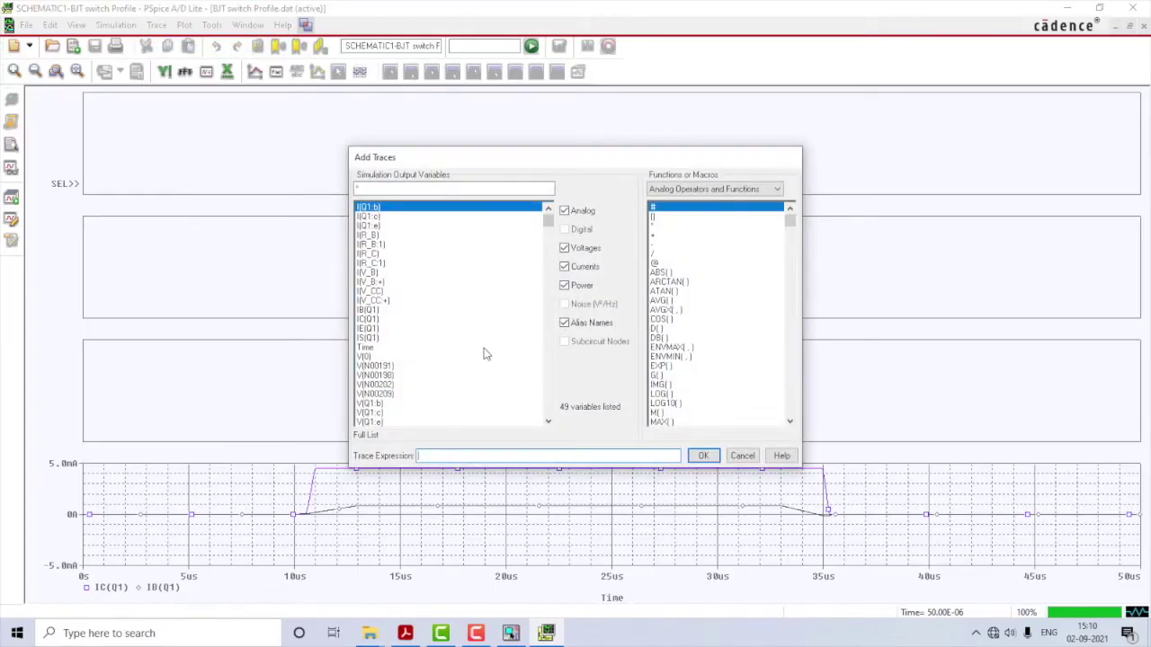
left_click(593, 325)
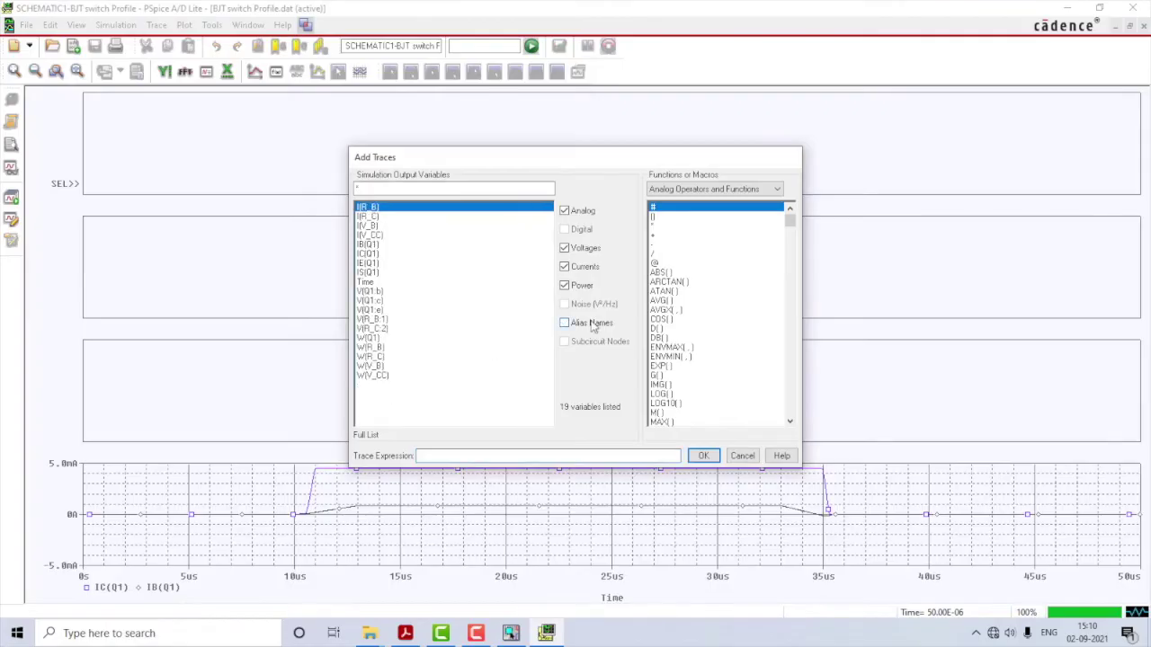
left_click(368, 293)
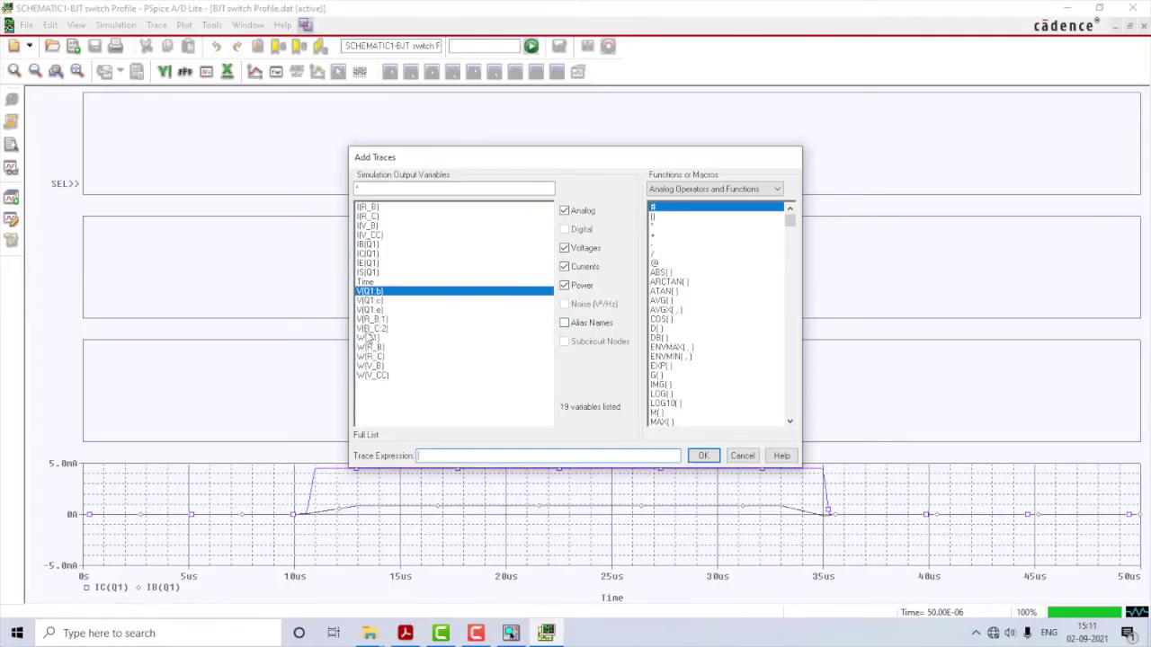
left_click(366, 293)
type("e)")
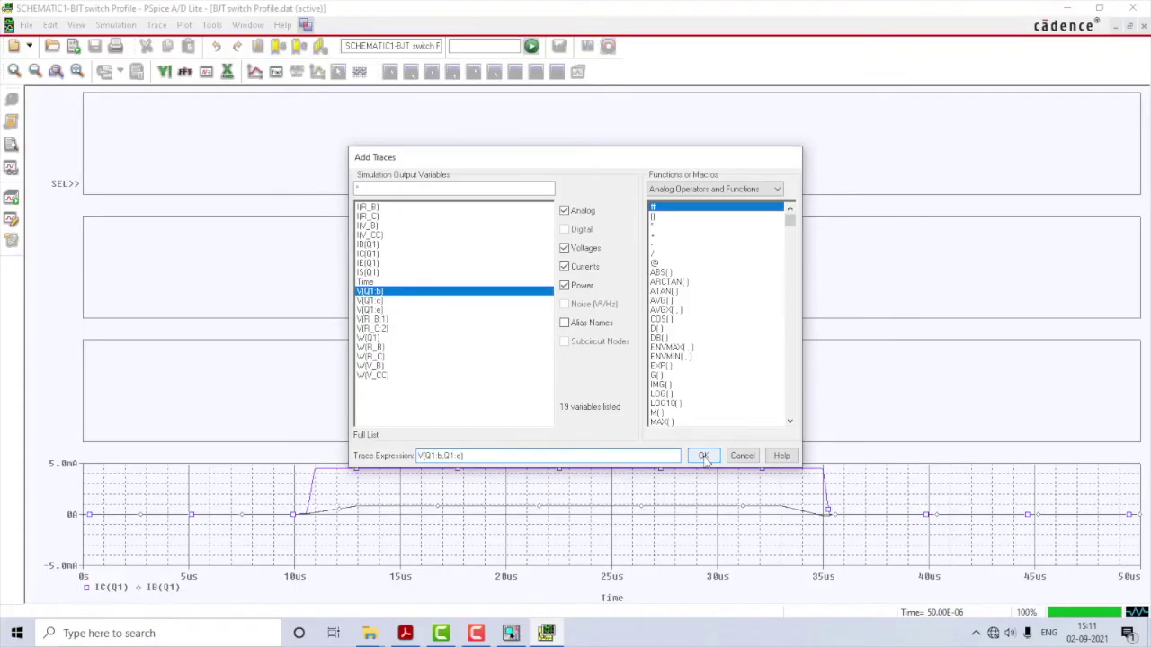
left_click(705, 456)
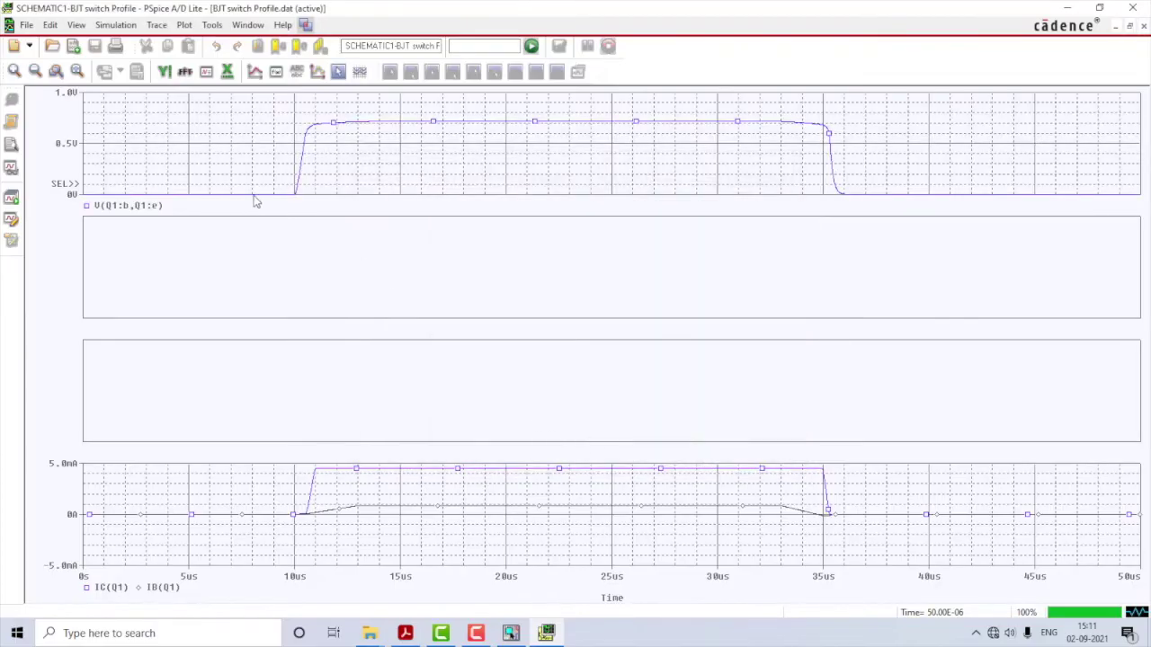
Step: Move the IB(Q1) trace from the bottom plot into the empty second plot
left_click(426, 278)
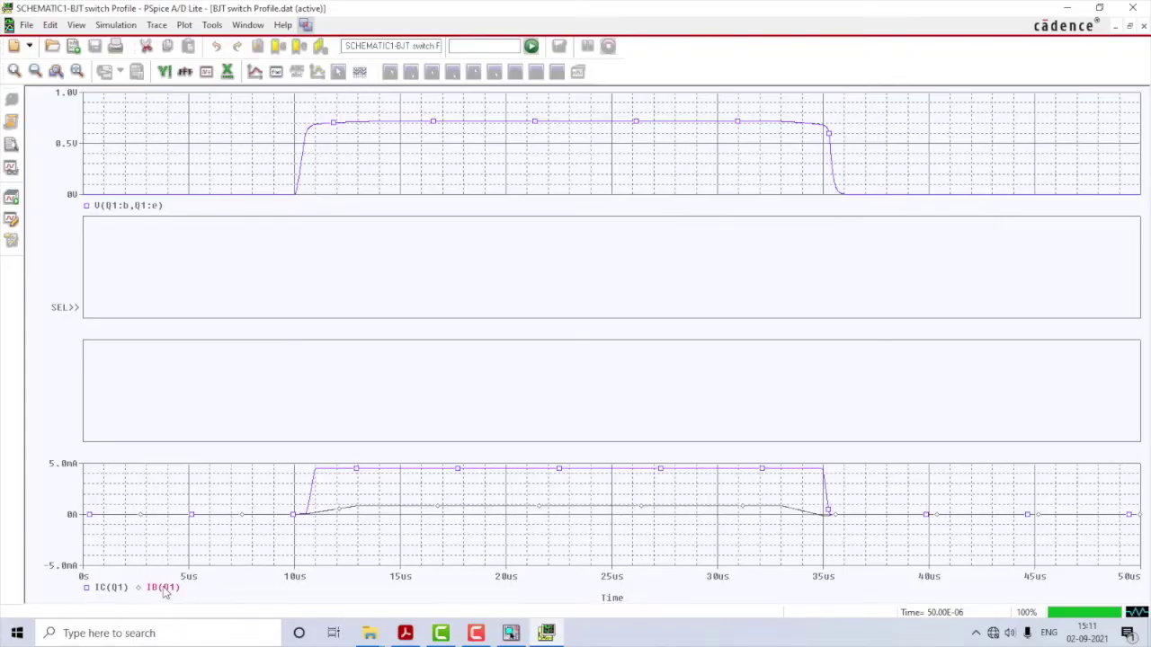
key("ctrl+x")
key("ctrl+v")
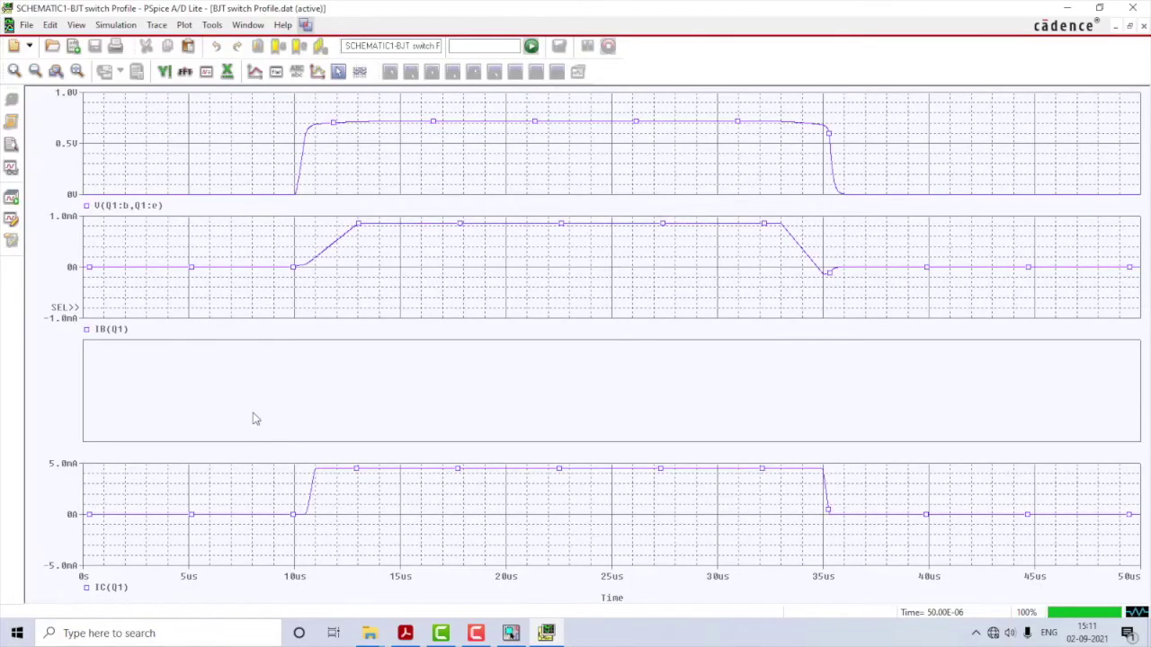
Step: Add the collector-emitter voltage trace V(Q1:c,Q1:e) to the empty third plot
left_click(321, 402)
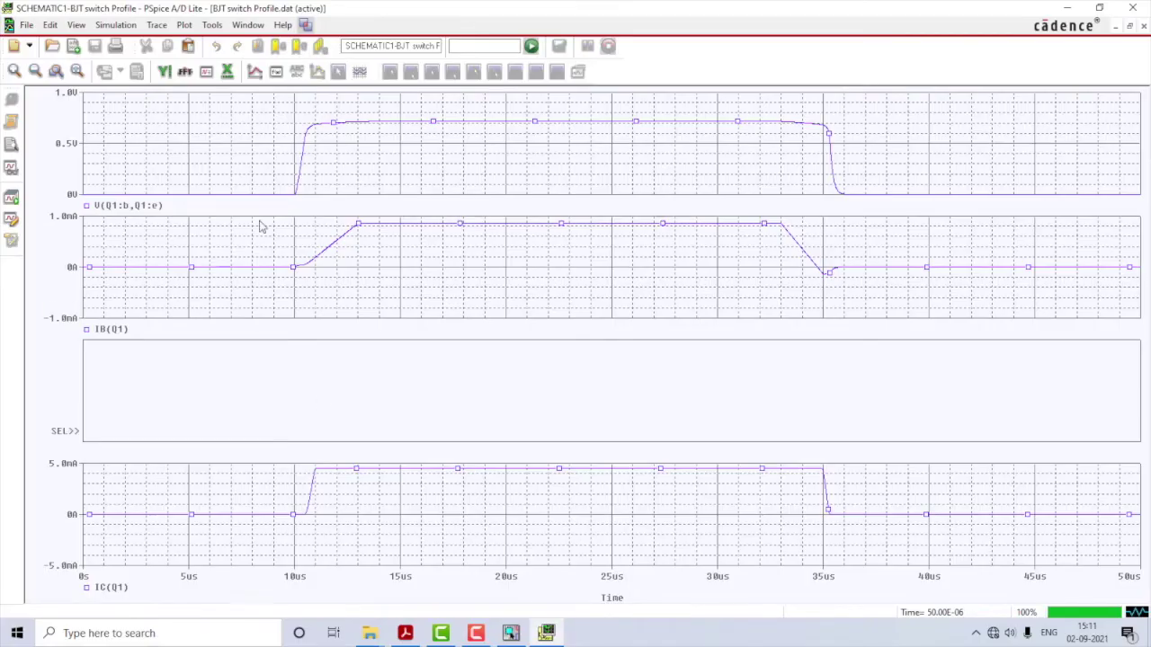
left_click(158, 25)
left_click(176, 41)
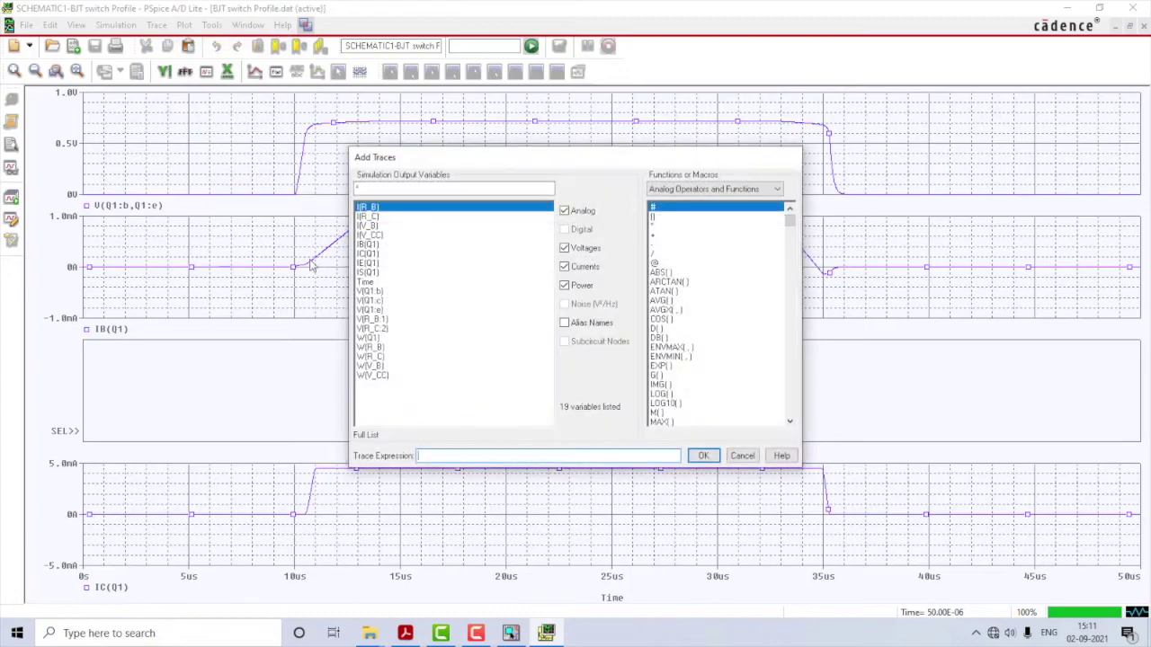
left_click(371, 302)
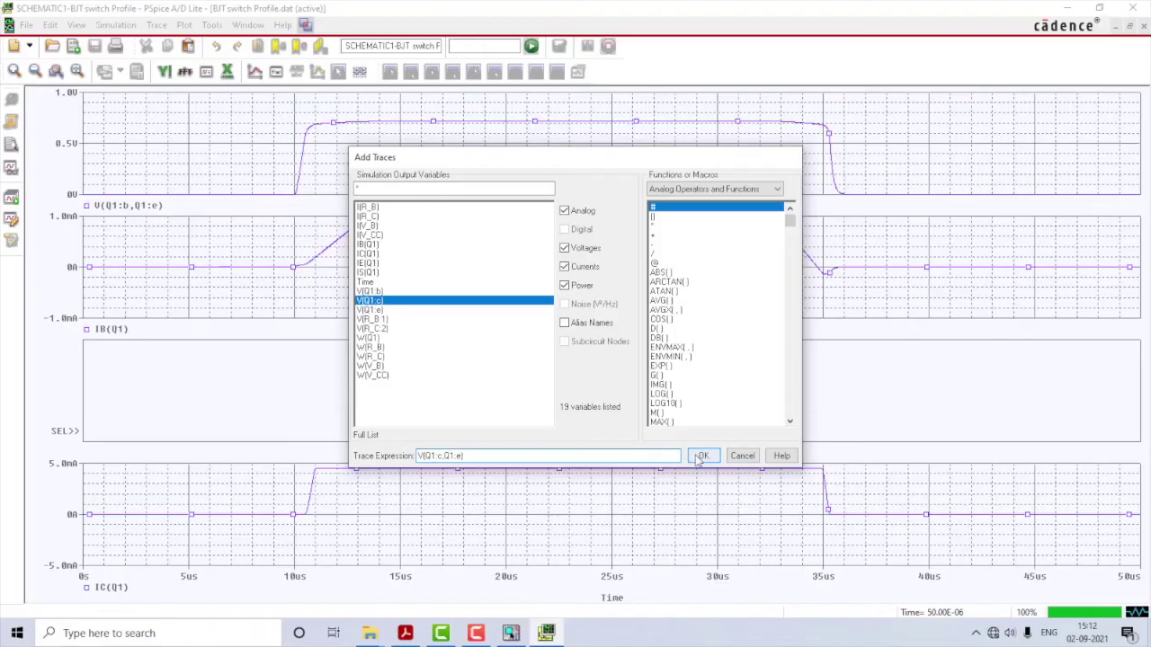
left_click(701, 456)
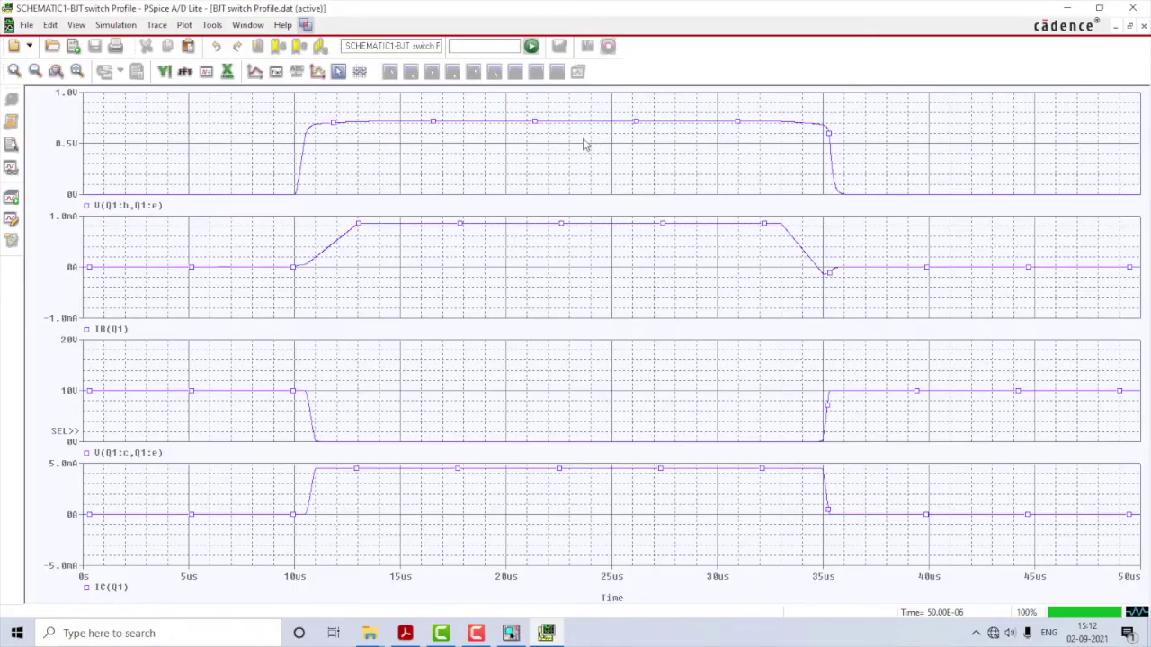
Step: Compare the simulated waveforms with the reference waveforms in the lab manual PDF and return to PSpice A/D
left_click(405, 634)
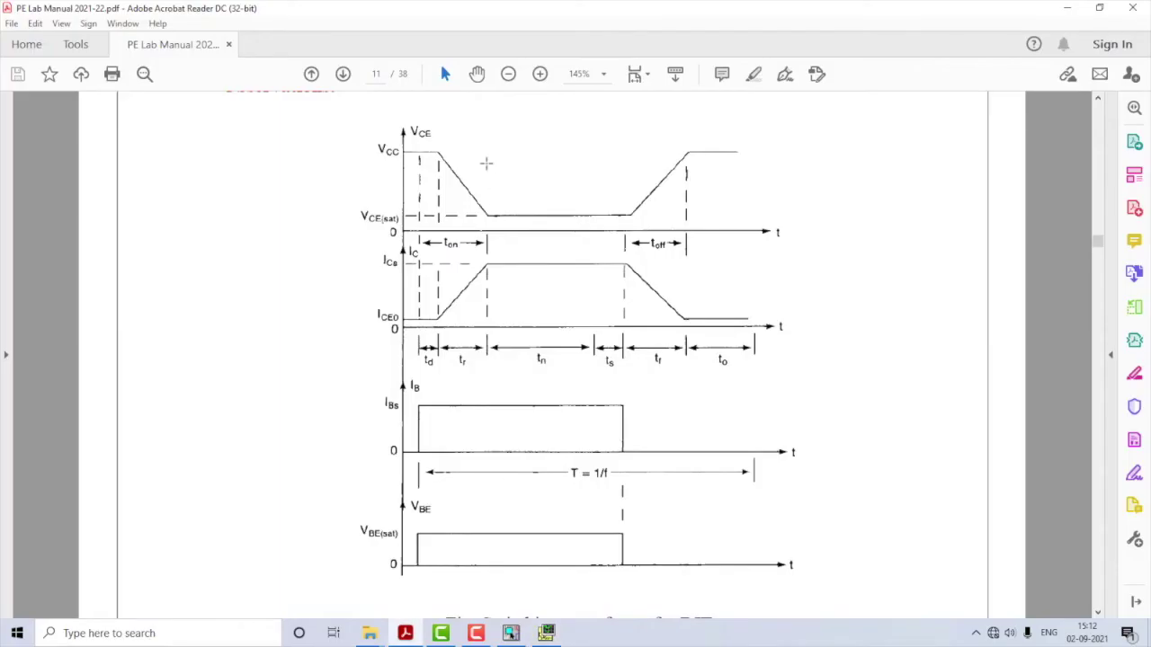
left_click(546, 634)
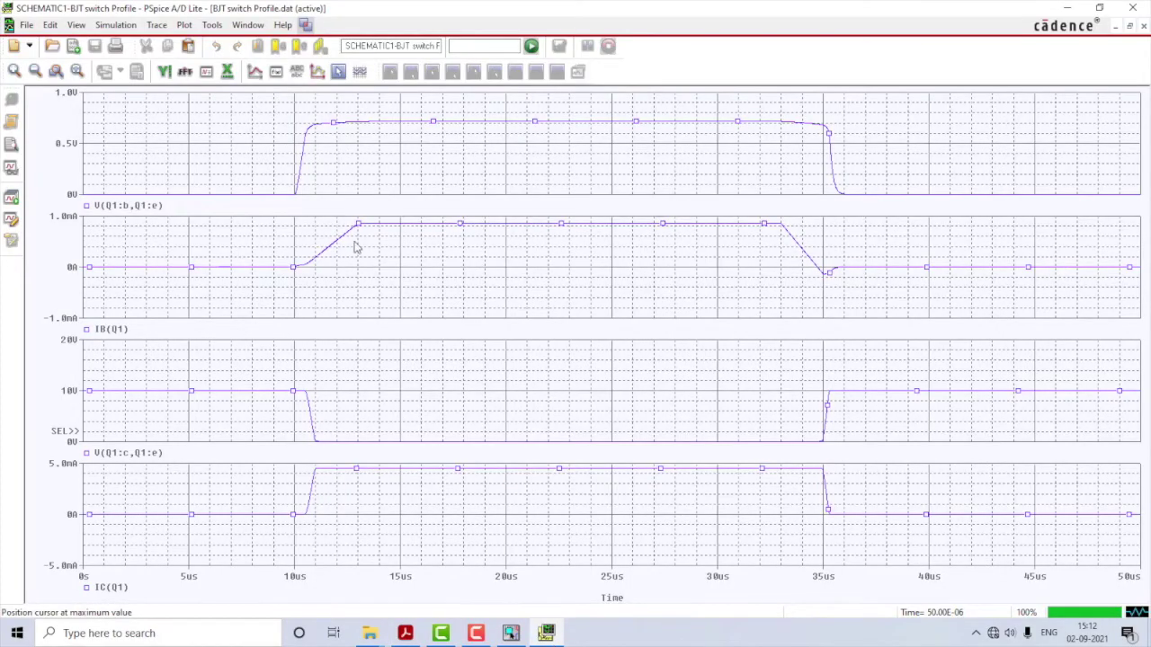
Step: Thicken the V(Q1:b,Q1:e) trace by setting its line width to the third-thinnest option
right_click(356, 128)
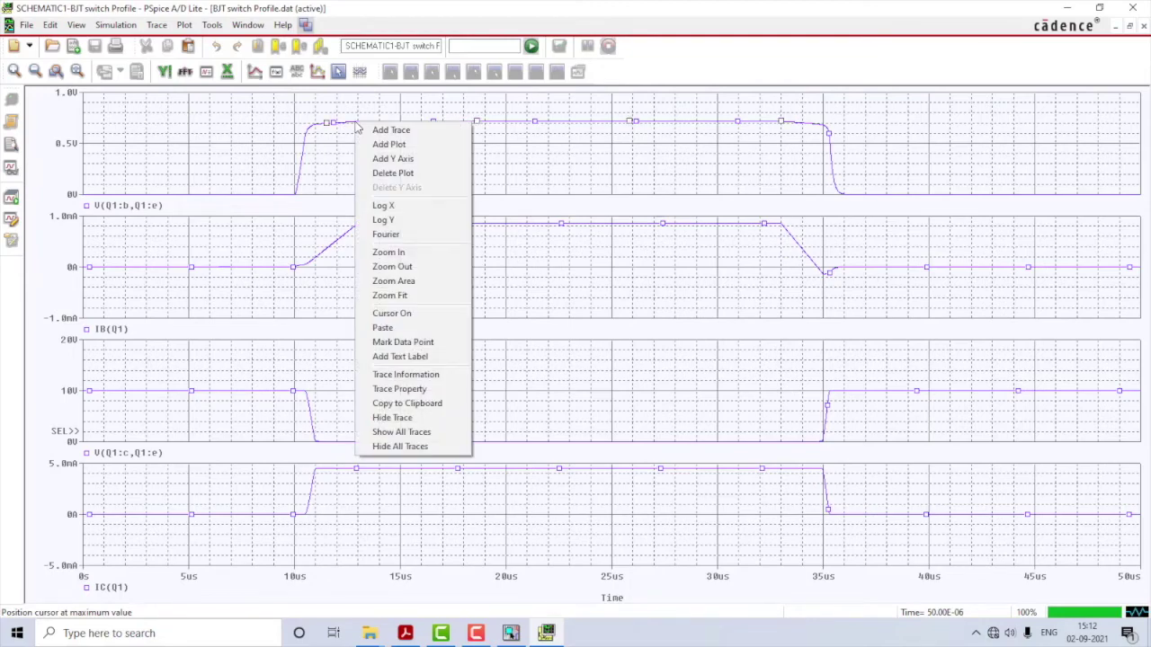
left_click(401, 389)
left_click(131, 145)
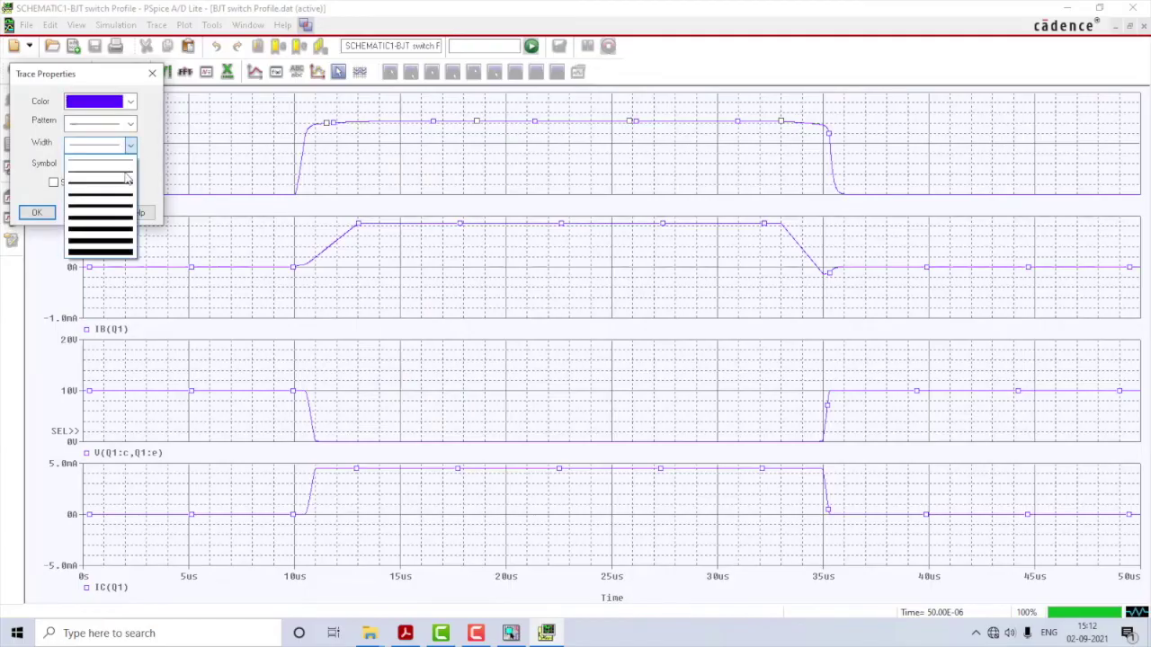
left_click(127, 185)
left_click(36, 212)
Step: Thicken the IB(Q1), V(Q1:c,Q1:e) and IC(Q1) traces to match the line width of the V(Q1:b,Q1:e) trace
left_click(313, 261)
right_click(313, 262)
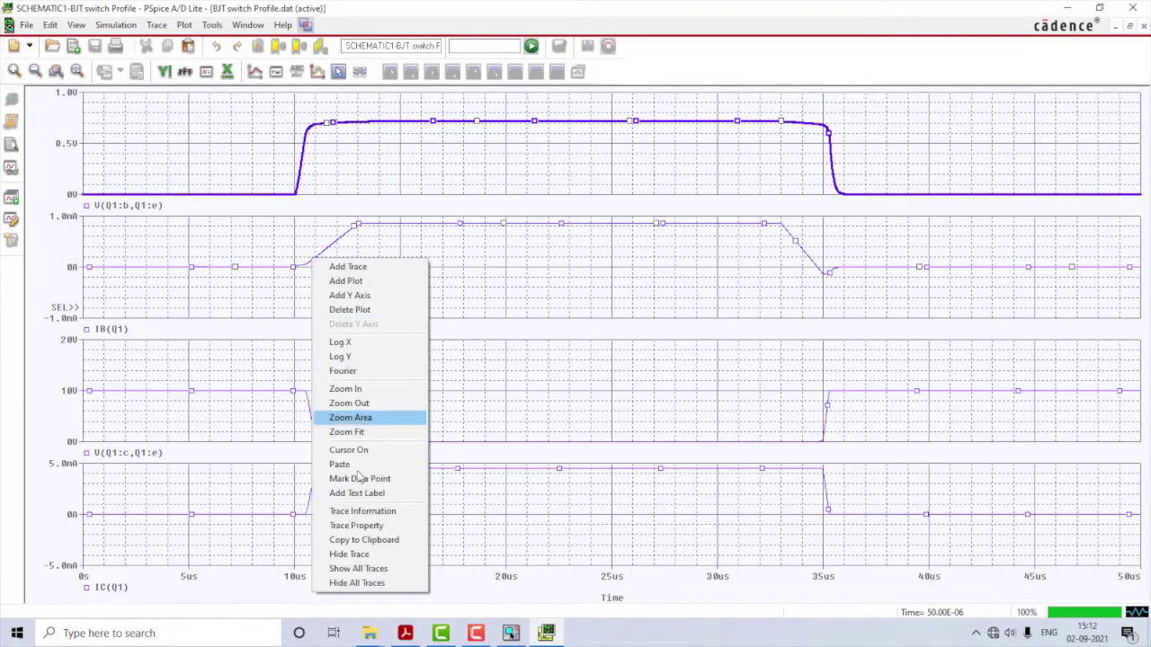
left_click(369, 525)
left_click(131, 145)
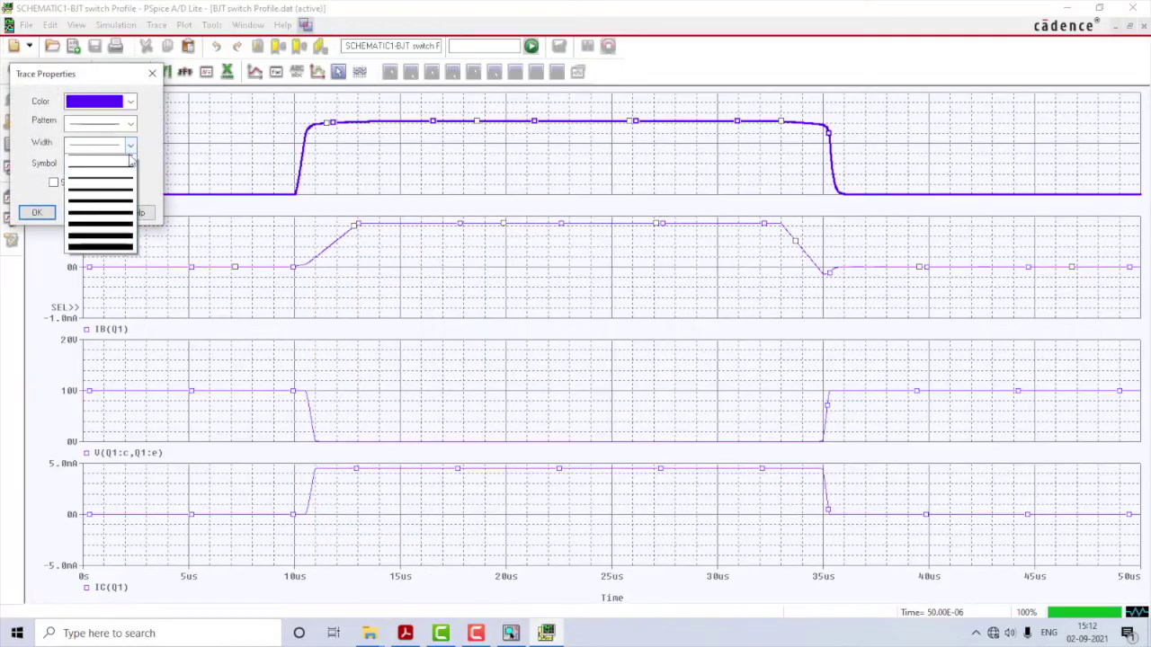
left_click(124, 187)
left_click(37, 212)
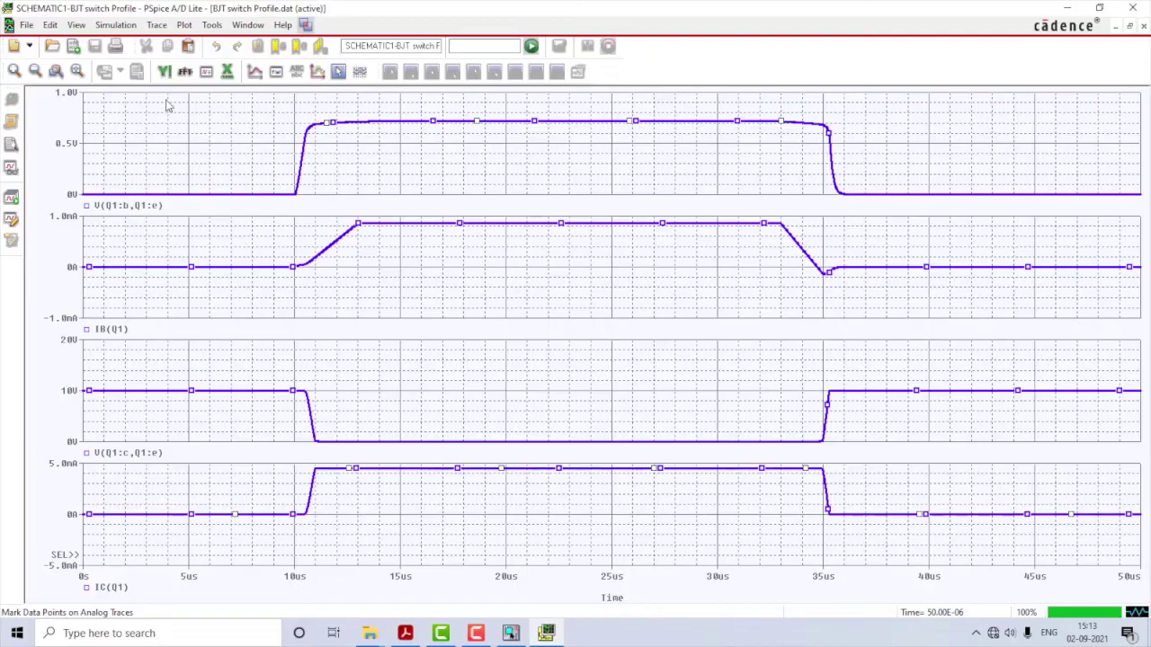
Step: Set the minor grids of both the Y and X axes to None for the IC(Q1) plot
left_click(183, 25)
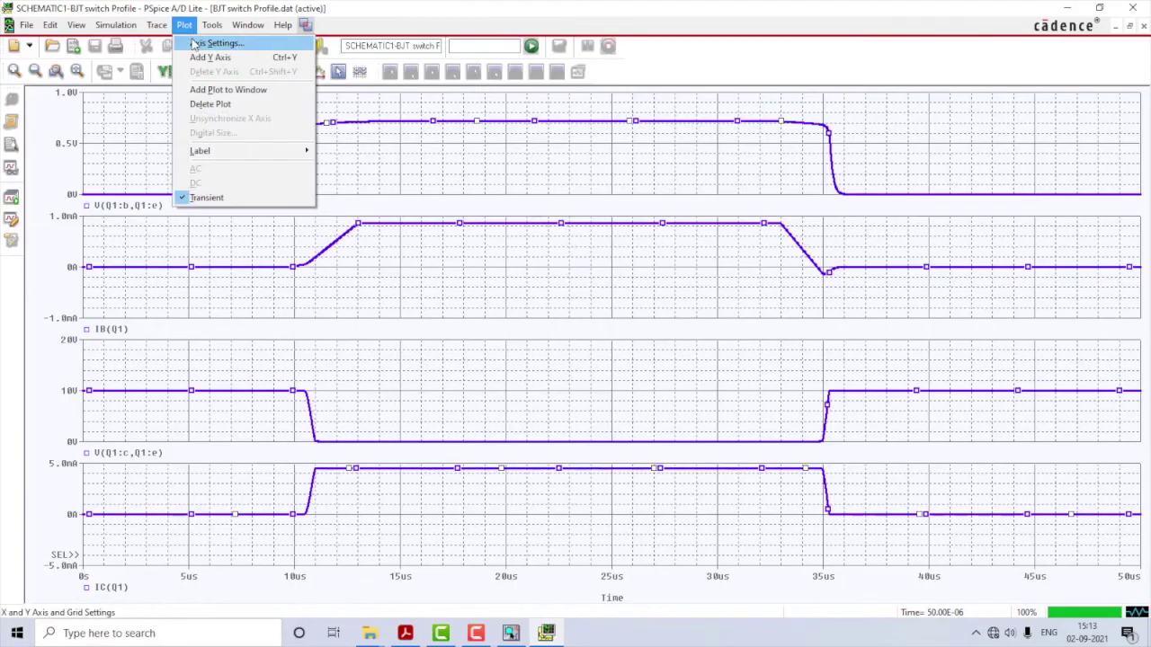
left_click(202, 43)
left_click(525, 181)
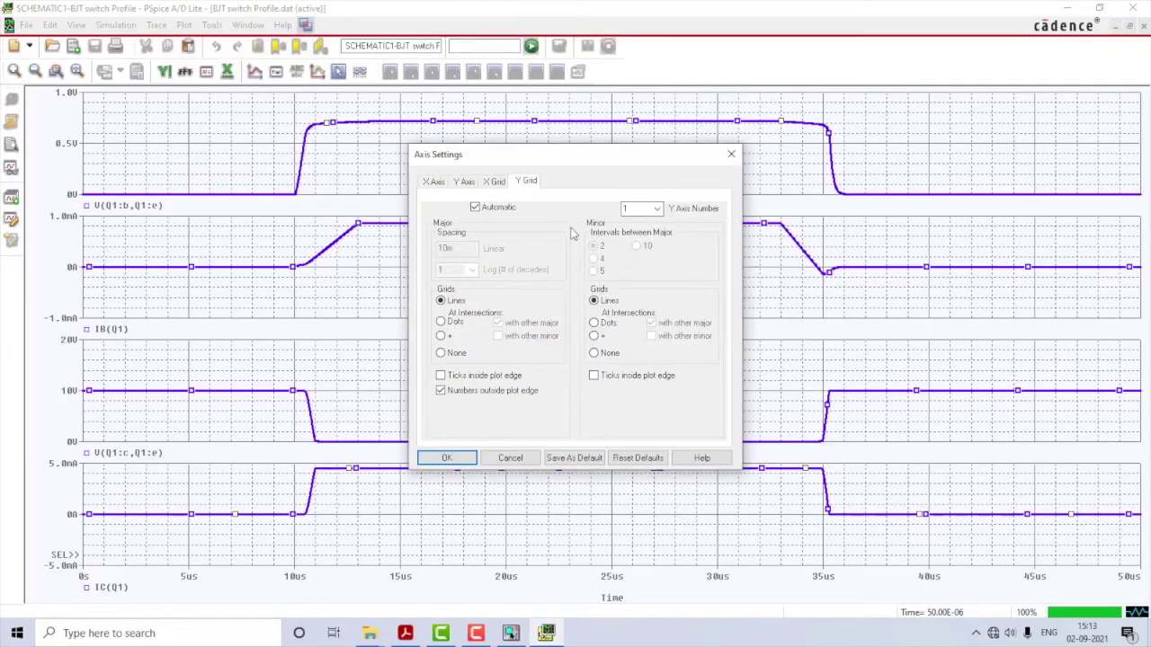
left_click(612, 356)
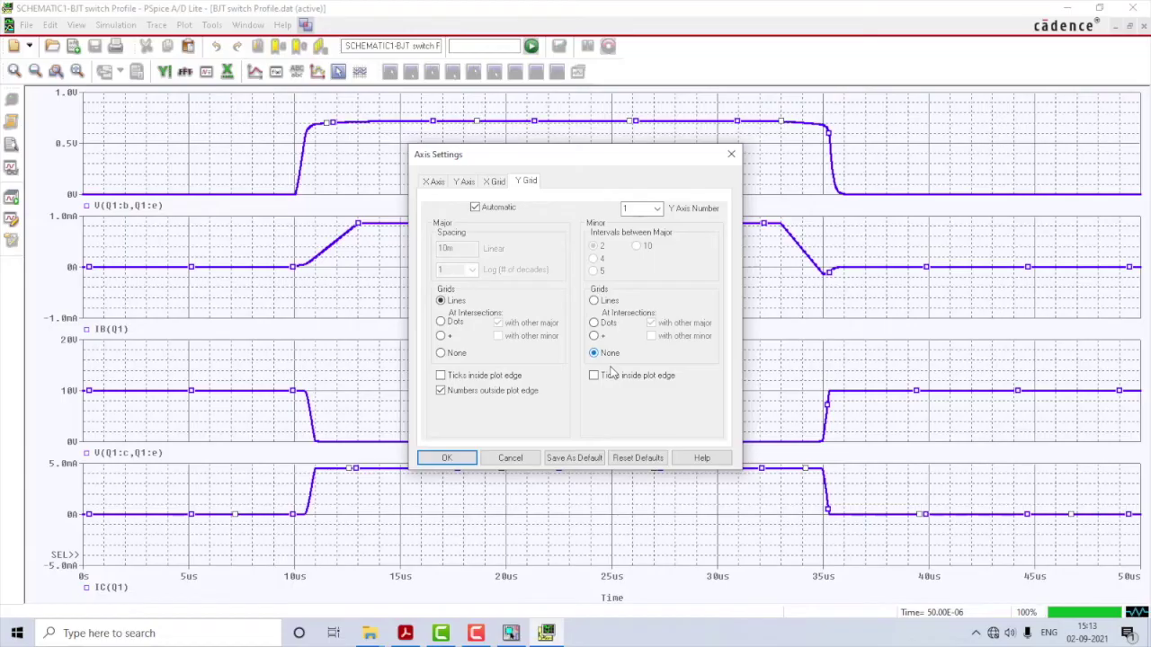
left_click(495, 184)
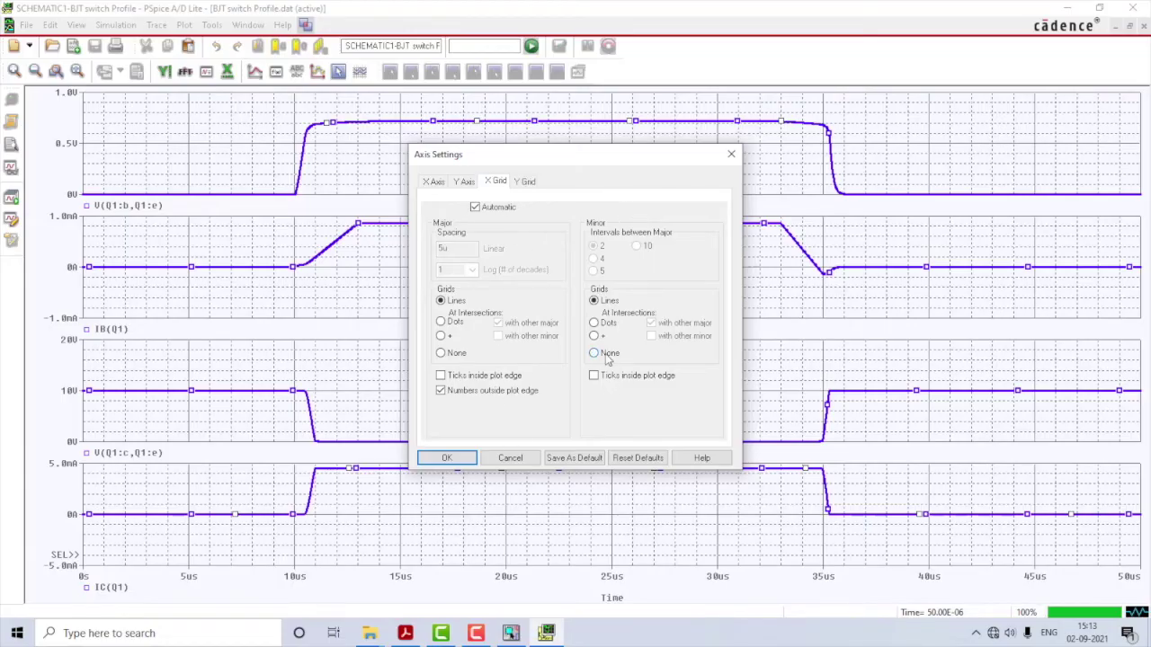
left_click(447, 460)
Step: Set the minor Y grid to None for the V(Q1:c,Q1:e) plot and the two plots above it
left_click(417, 369)
left_click(184, 24)
left_click(207, 42)
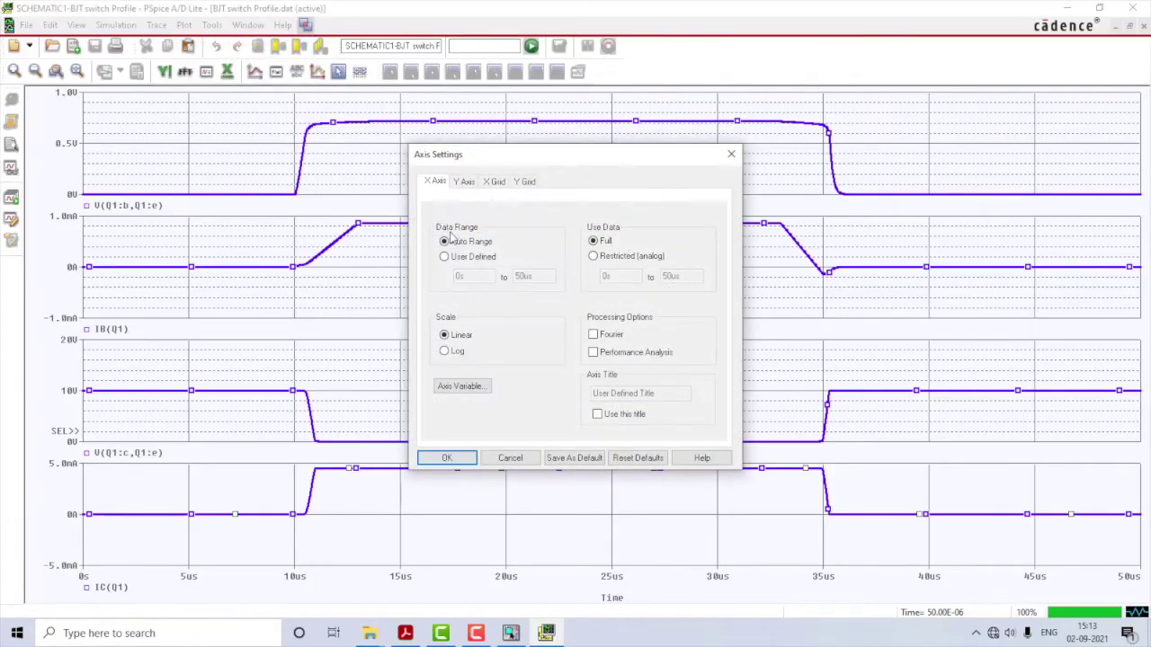
left_click(525, 182)
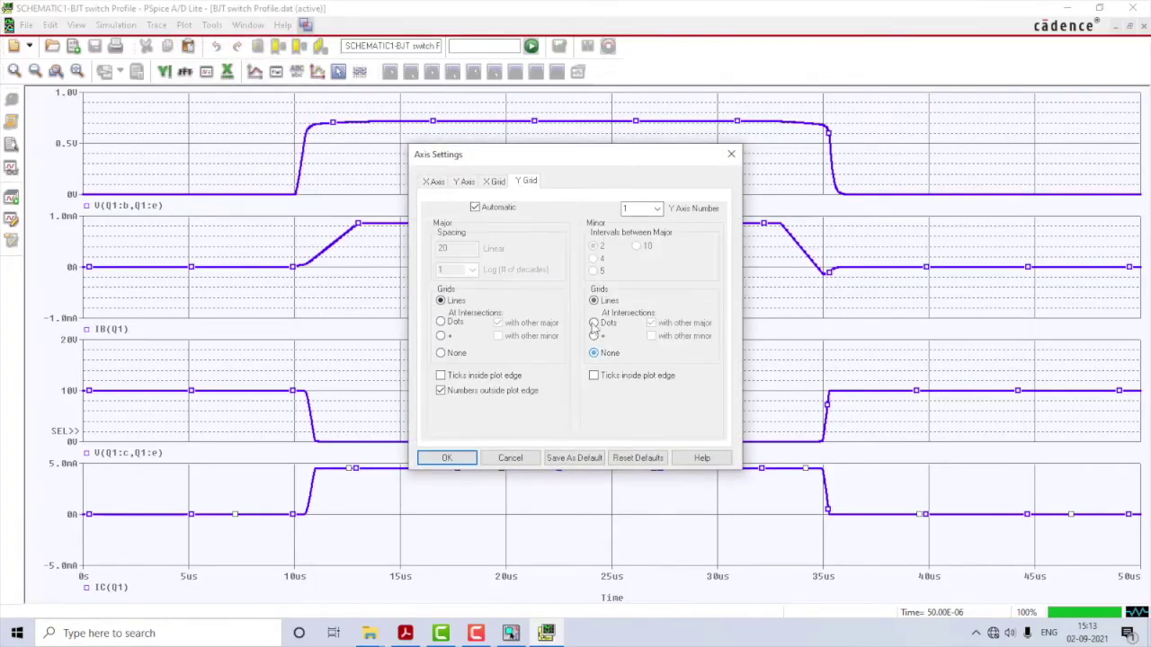
left_click(447, 458)
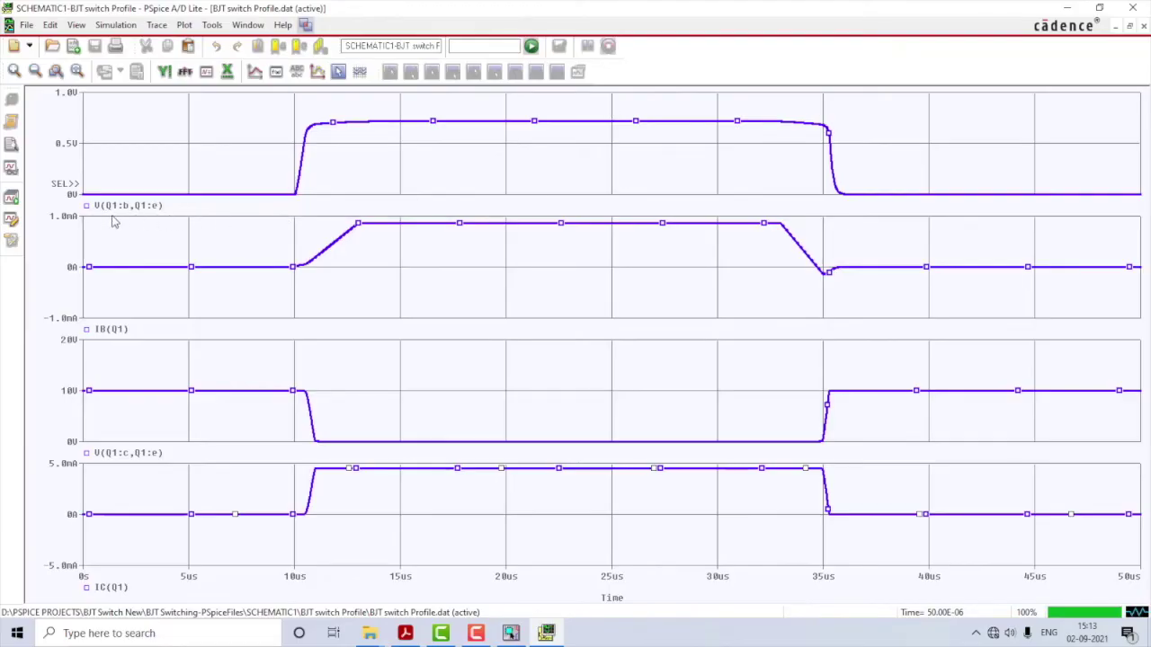
Step: Add the text label V_BE in black Arial Bold, size 14, near the right end of the V(Q1:b,Q1:e) plot
left_click(297, 72)
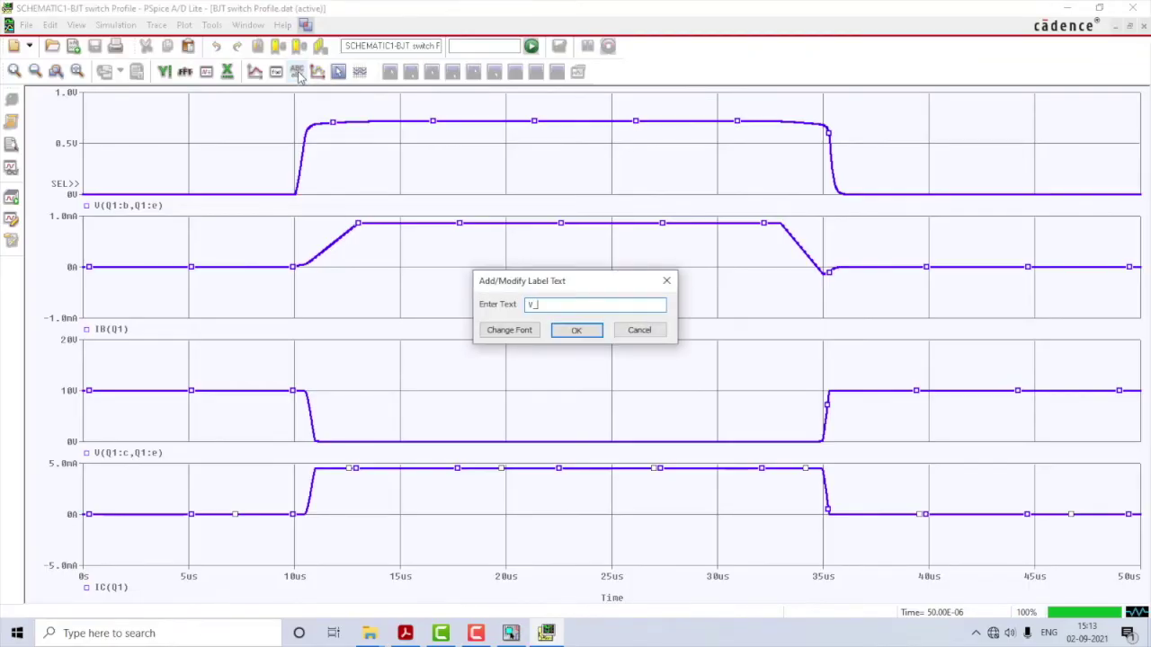
left_click(526, 333)
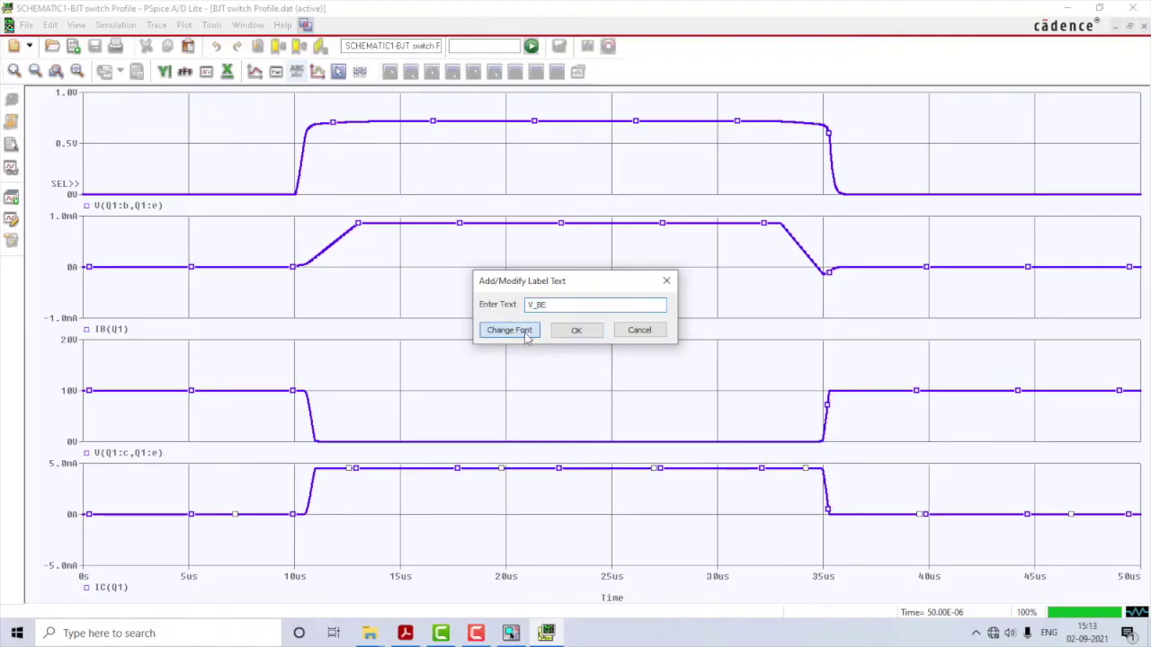
left_click(517, 385)
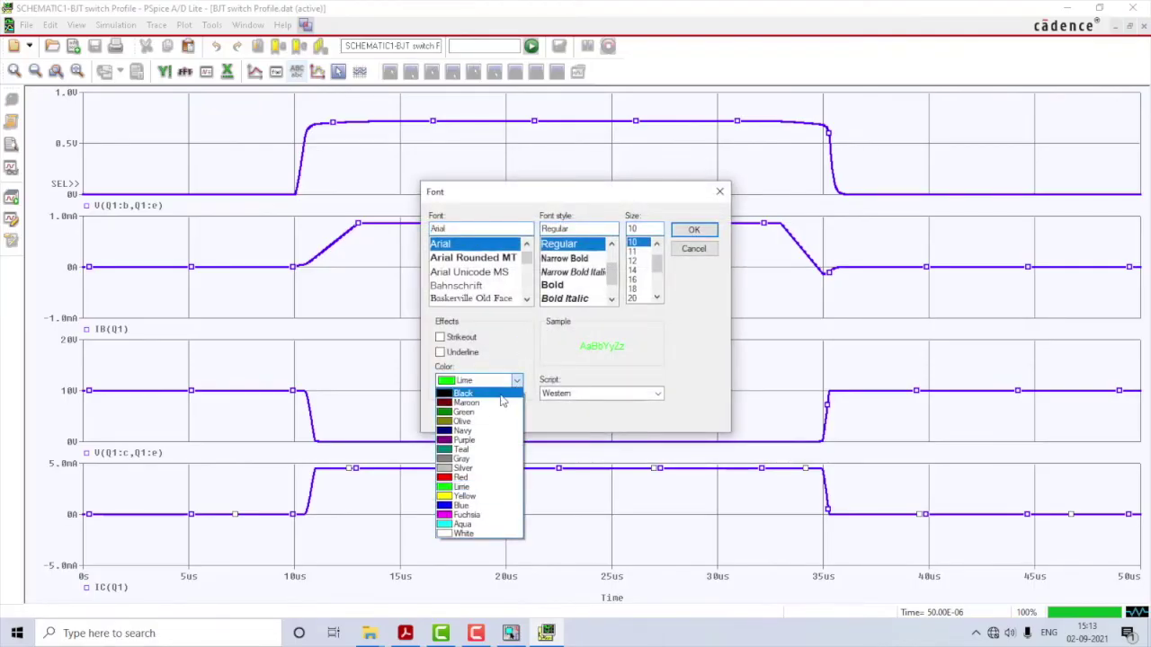
left_click(490, 394)
left_click(557, 285)
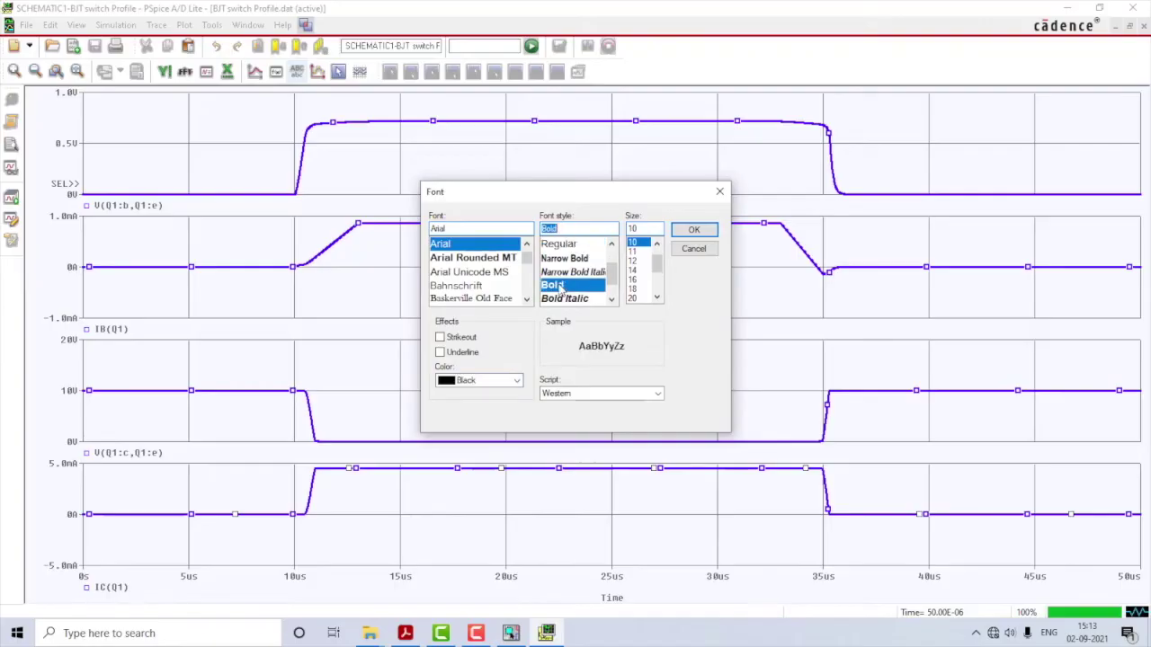
left_click(636, 277)
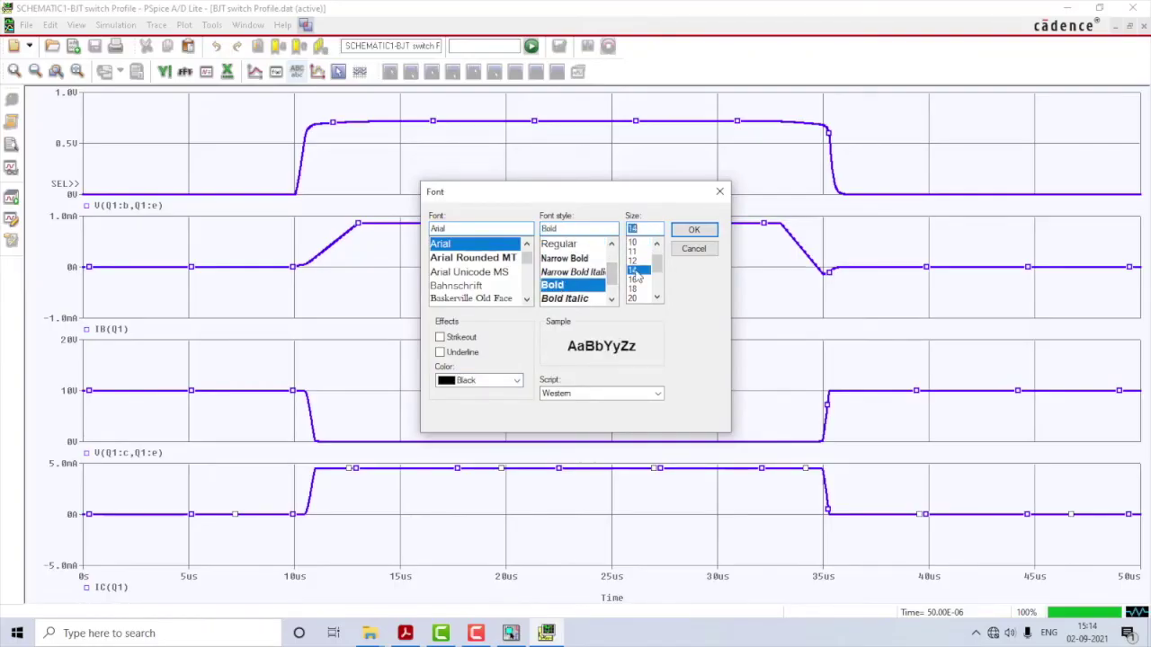
left_click(694, 231)
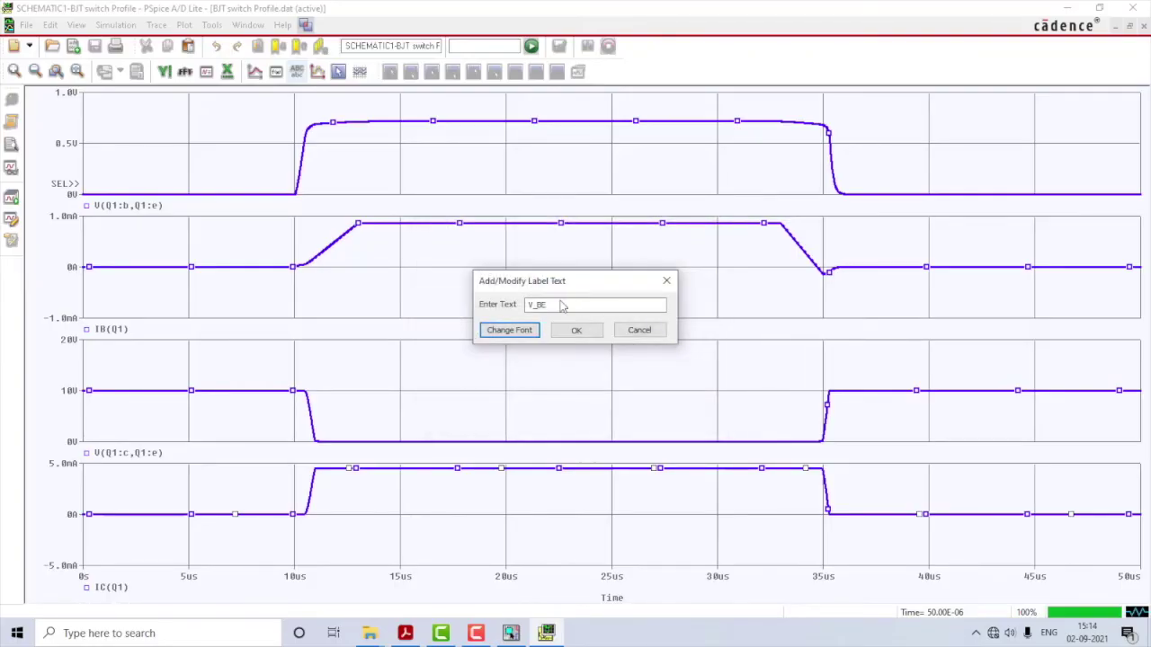
left_click(576, 330)
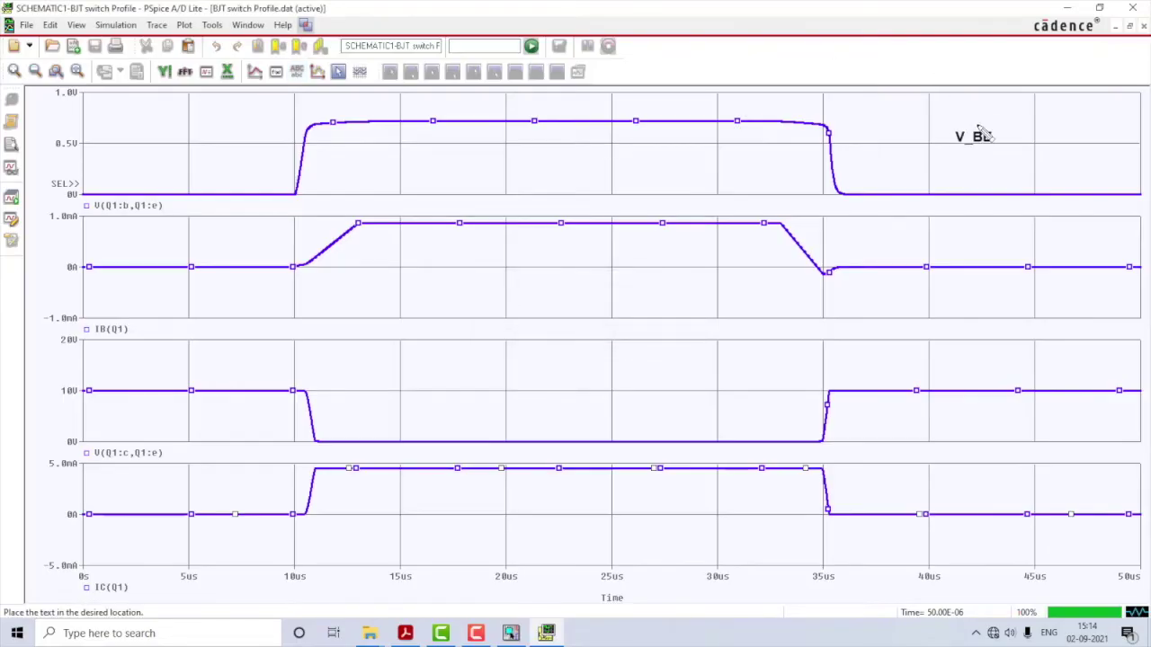
left_click(973, 174)
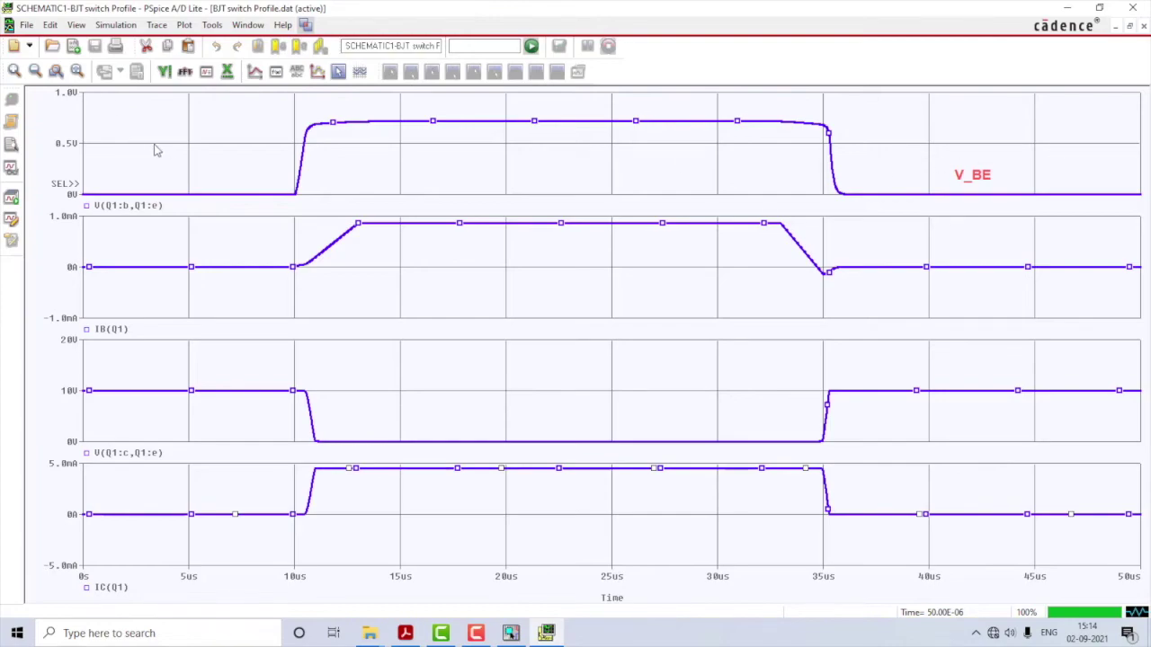
Step: Add the text labels I_B, V_CE and I_C in bold black to the three plots below the V_BE plot
left_click(951, 148)
left_click(171, 290)
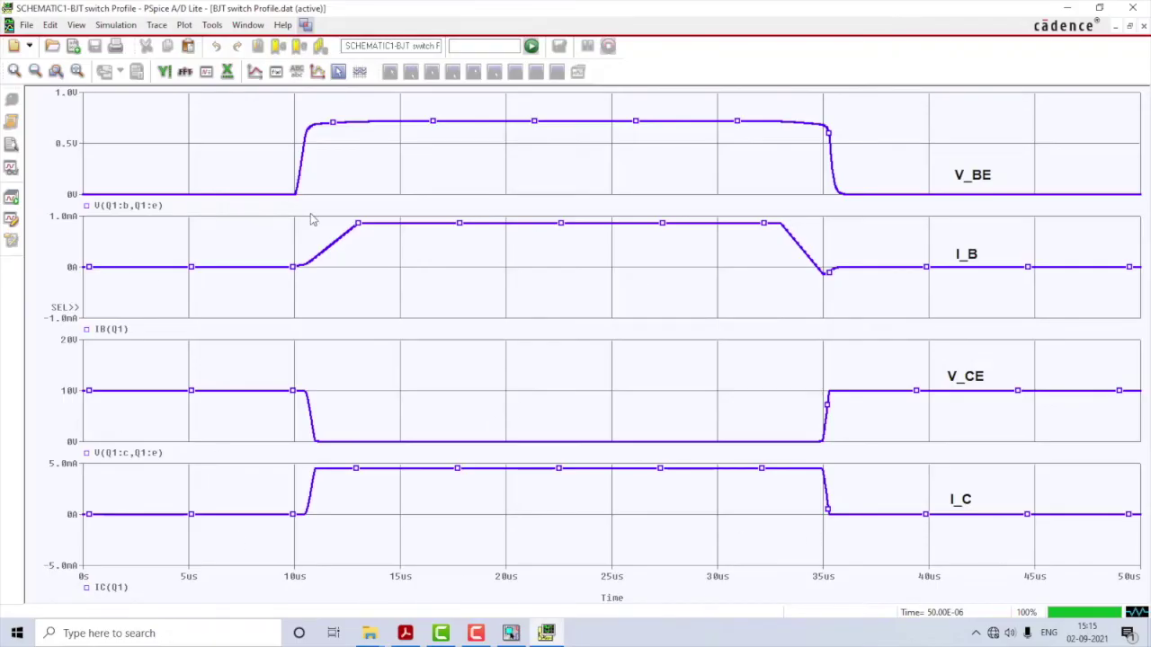
Step: Switch to the lab manual PDF, enlarge the switching-time diagram to 300% to examine it, and return to the PSpice plots
left_click(116, 48)
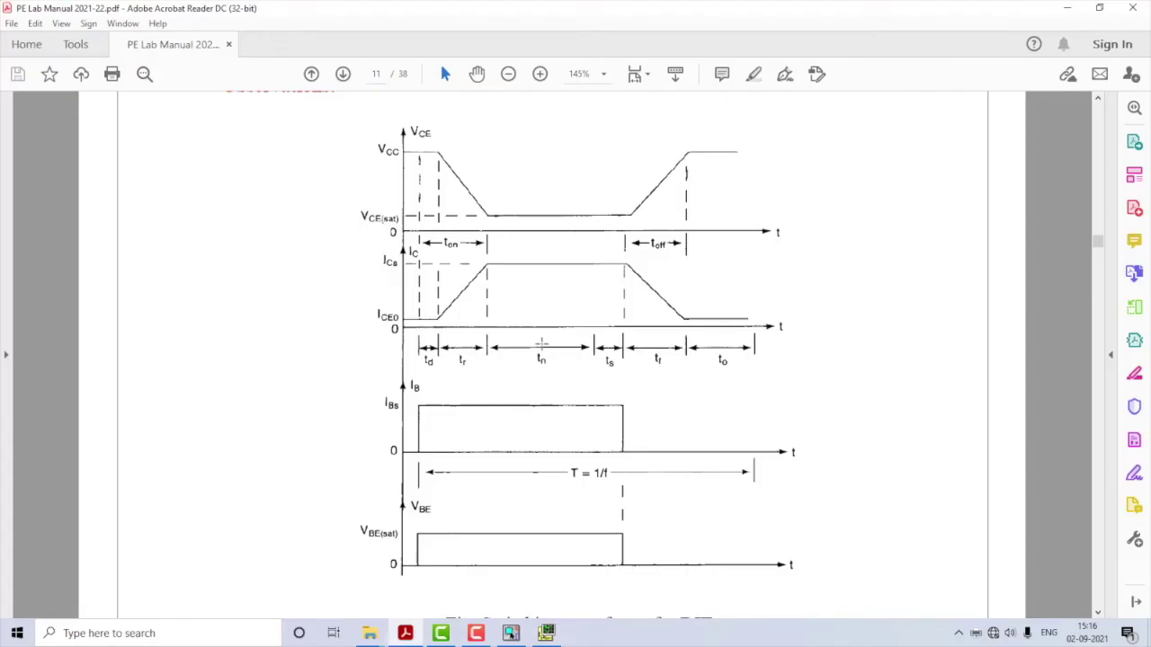
scroll(540, 343, "up", 3, "ctrl")
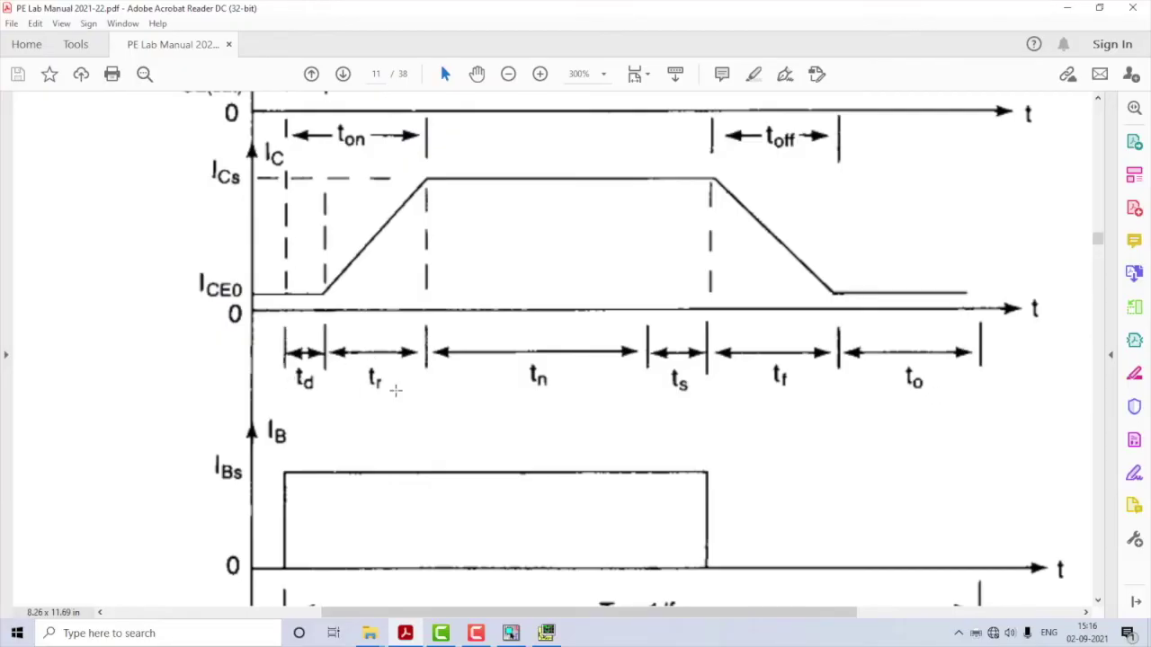
left_click(546, 633)
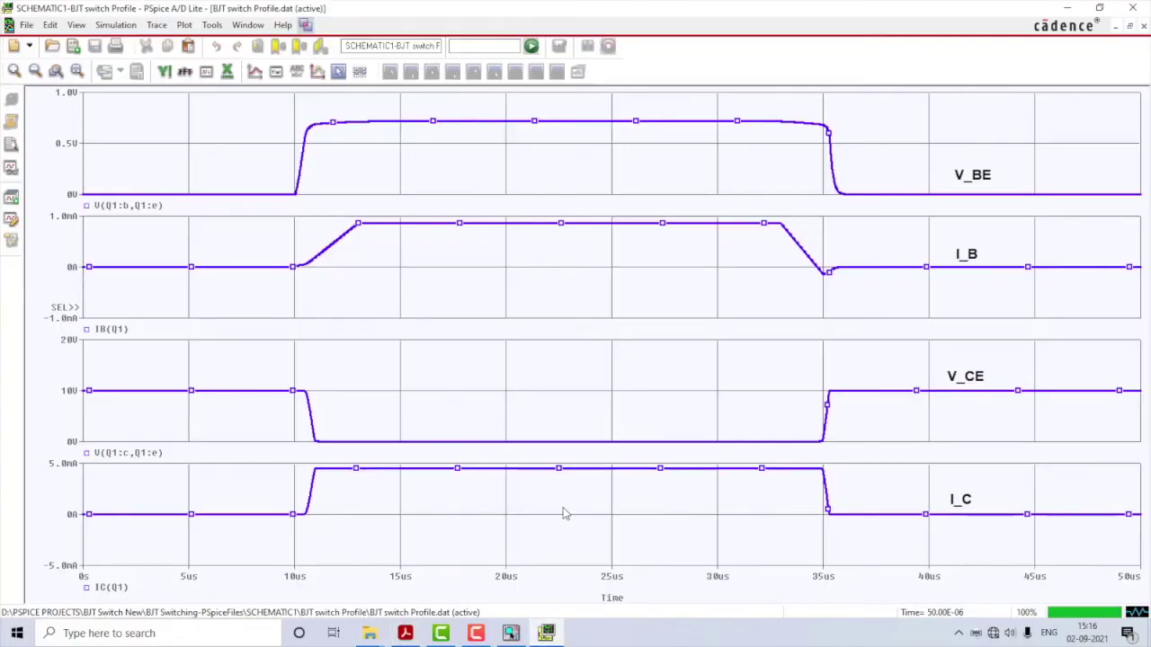
Step: Delete the V_BE and V_CE plots, leaving the I_B and I_C plots
left_click(730, 149)
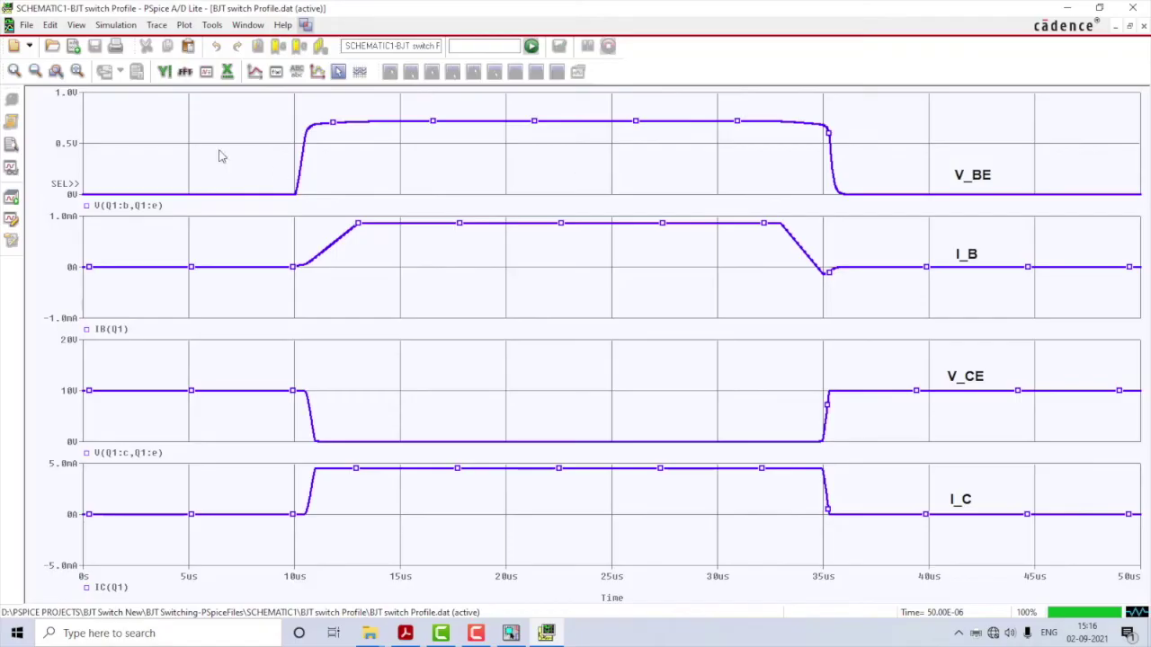
left_click(184, 26)
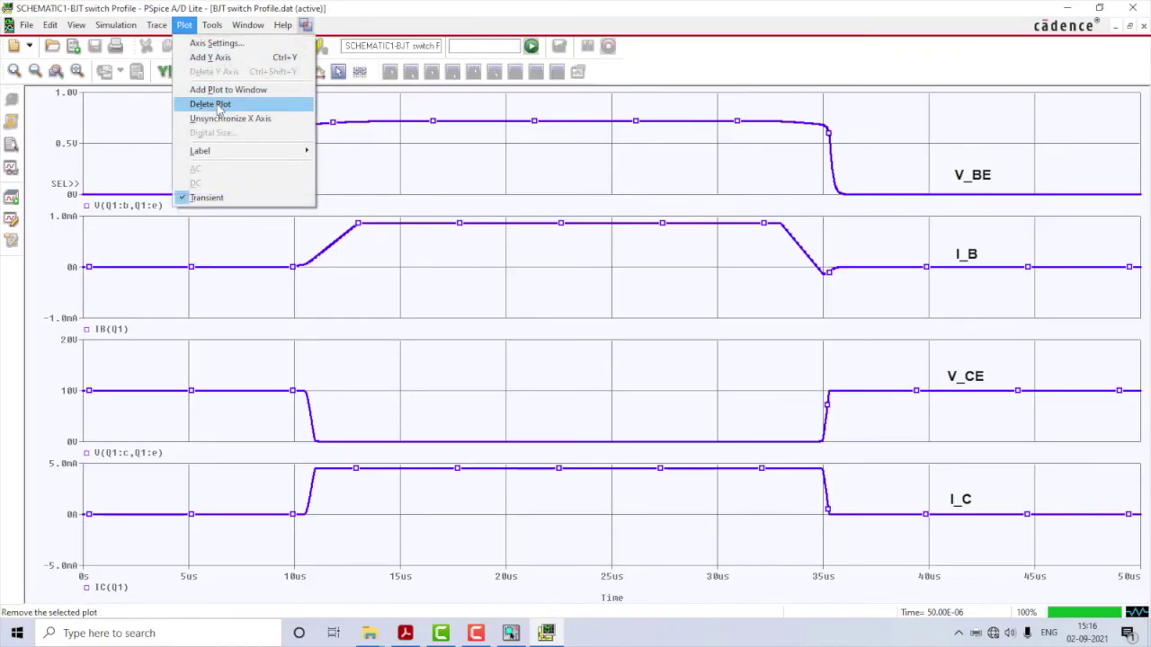
left_click(220, 107)
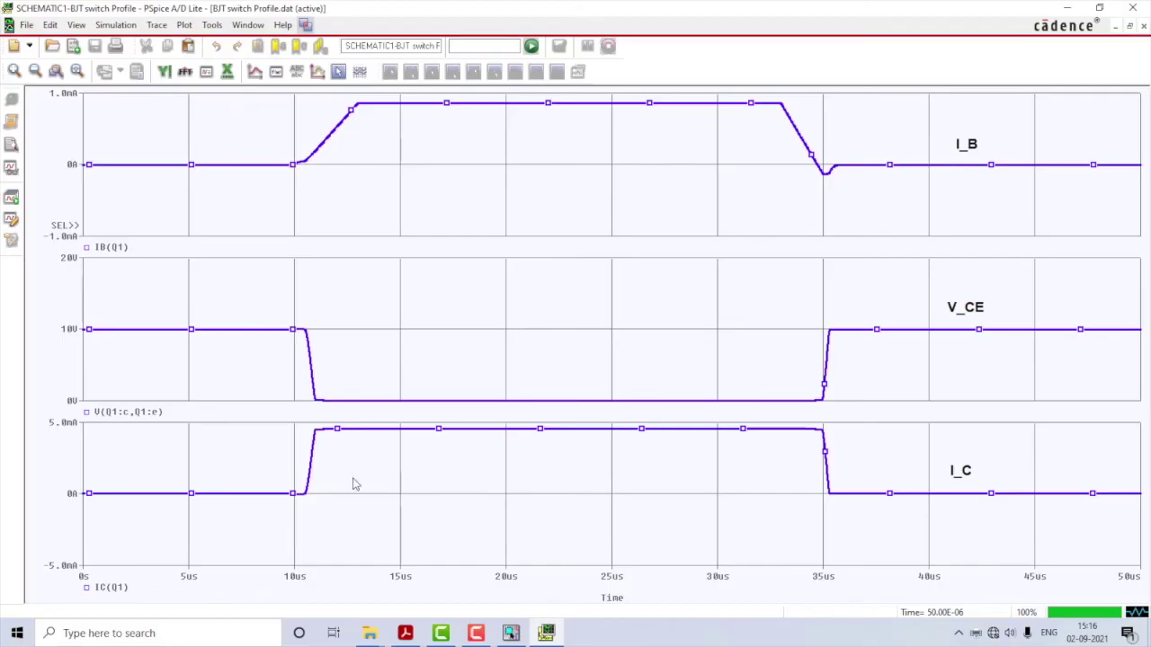
left_click(340, 346)
left_click(184, 25)
left_click(216, 104)
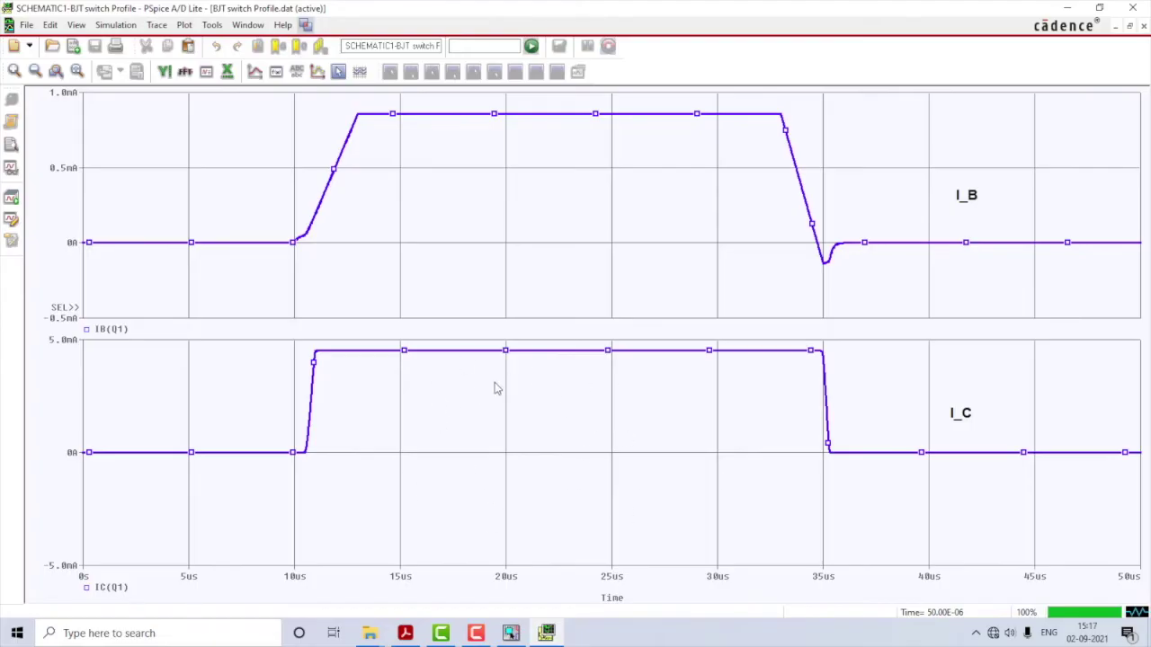
Step: Set the I_C plot's Y axis to a user-defined range of -1 mA to 5 mA
left_click(551, 498)
left_click(183, 24)
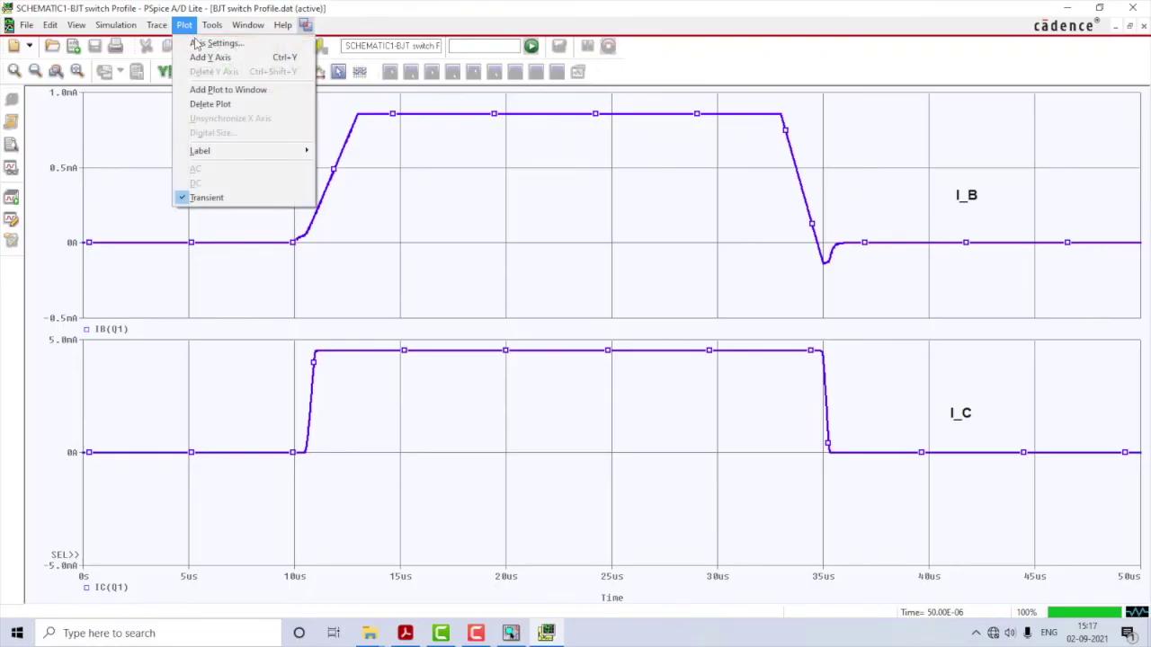
left_click(198, 43)
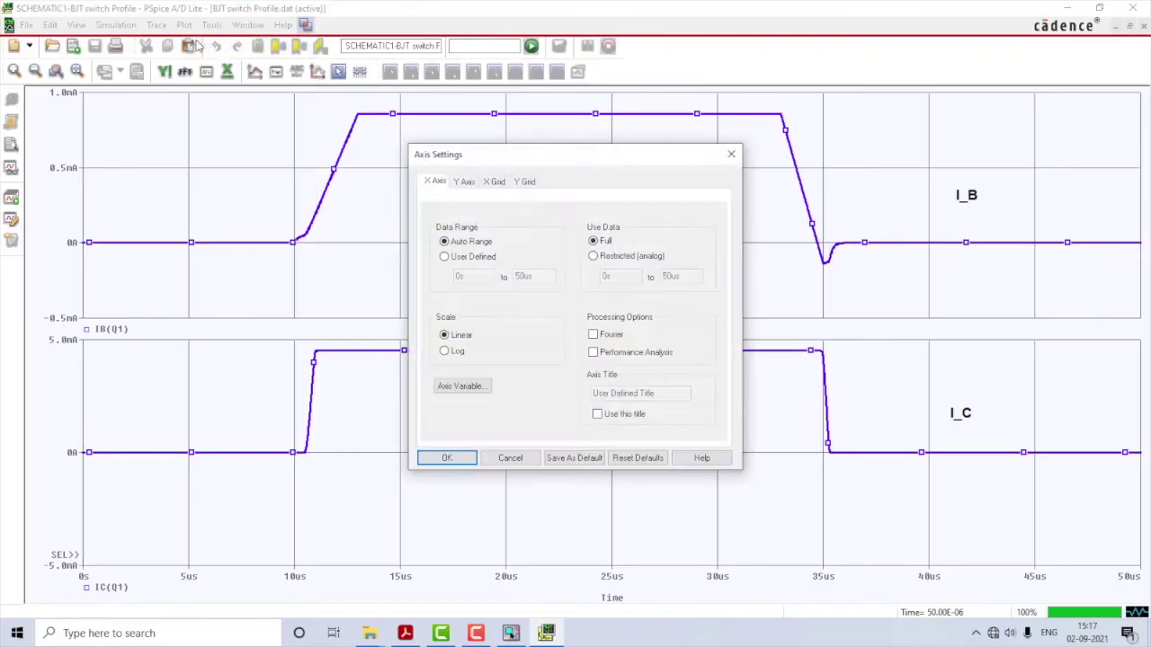
left_click(461, 182)
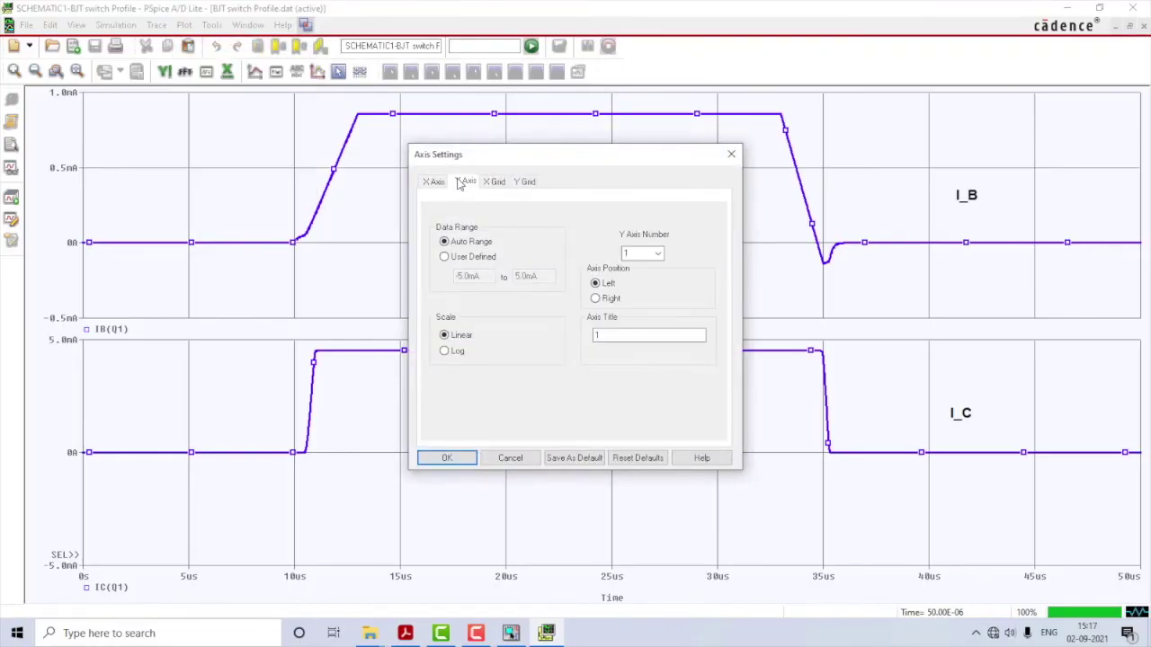
left_click(463, 258)
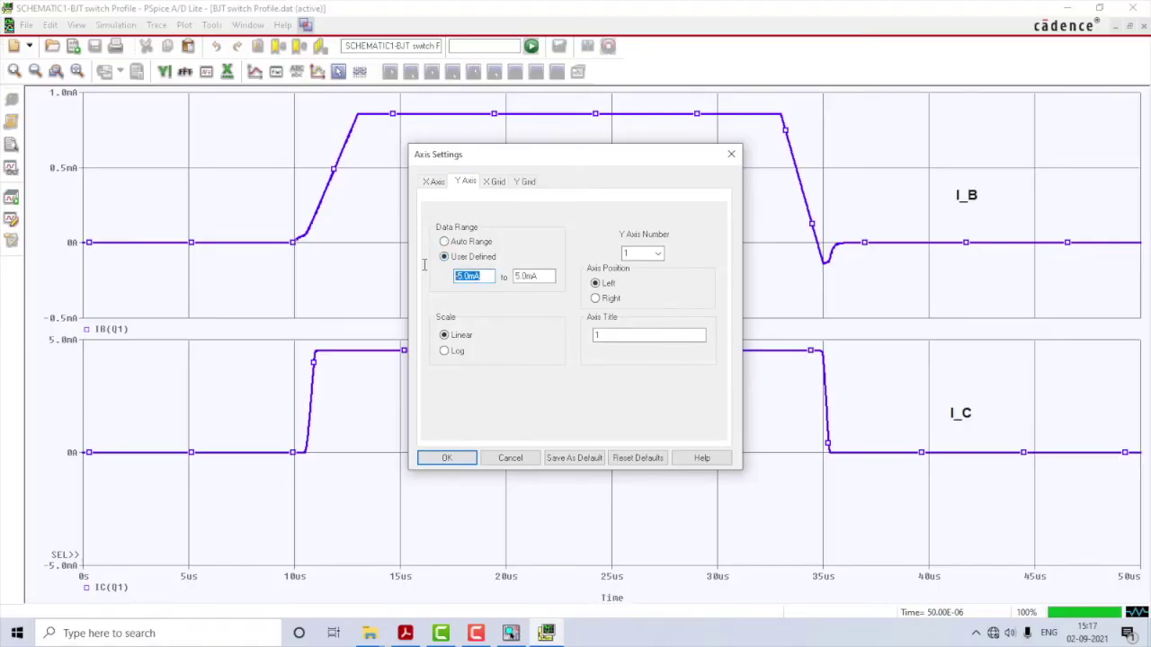
type("-")
left_click(463, 459)
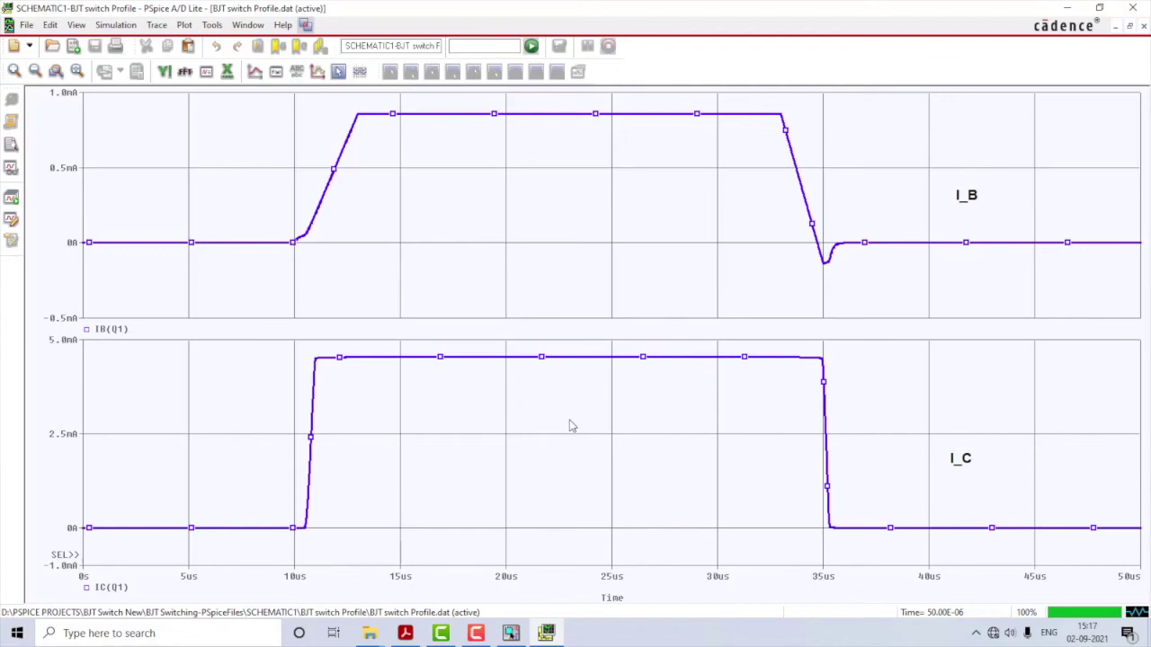
Step: Review the BJT circuit schematic and the lab manual's switching-time diagram alongside the I_B and I_C plots
left_click(333, 180)
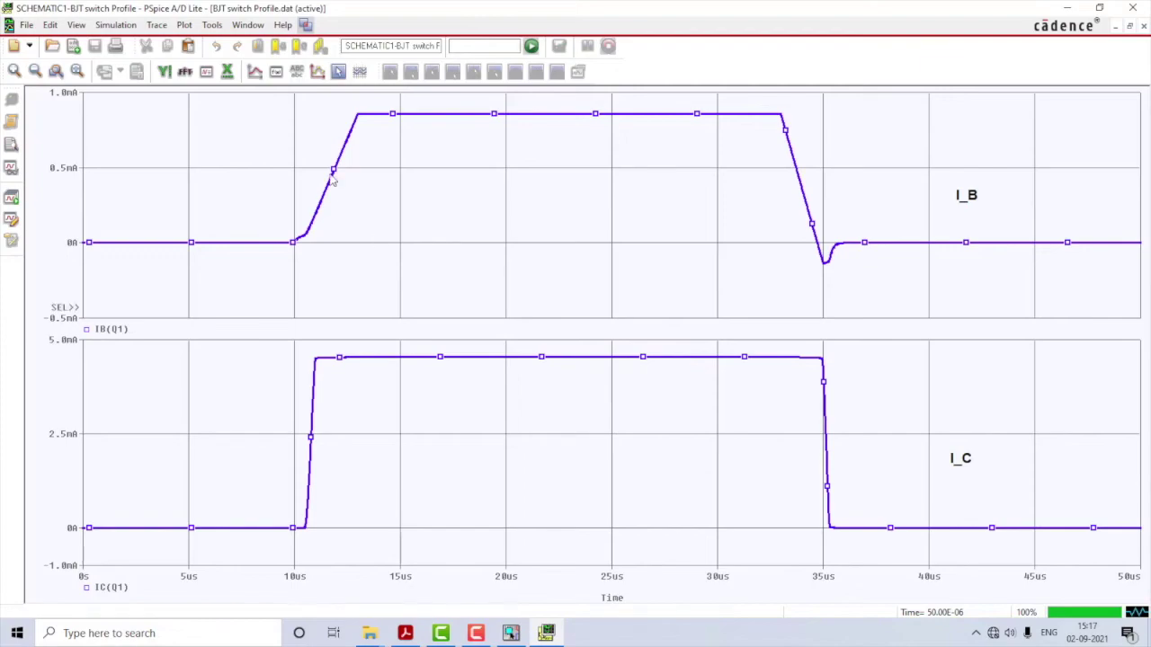
left_click(340, 73)
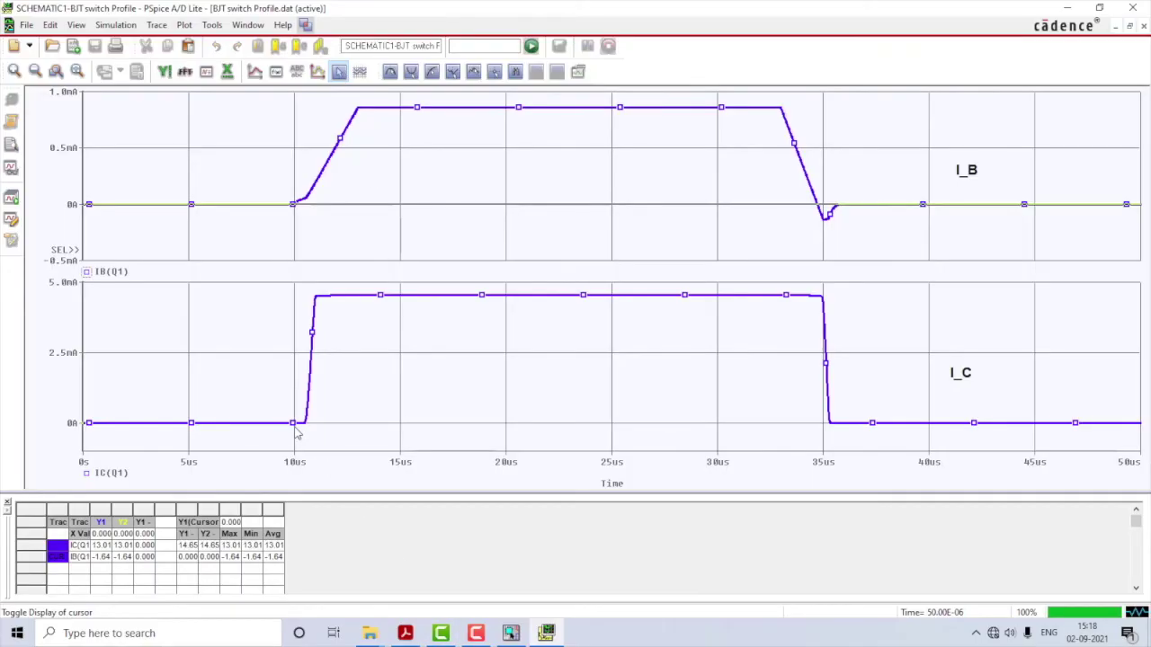
left_click(511, 633)
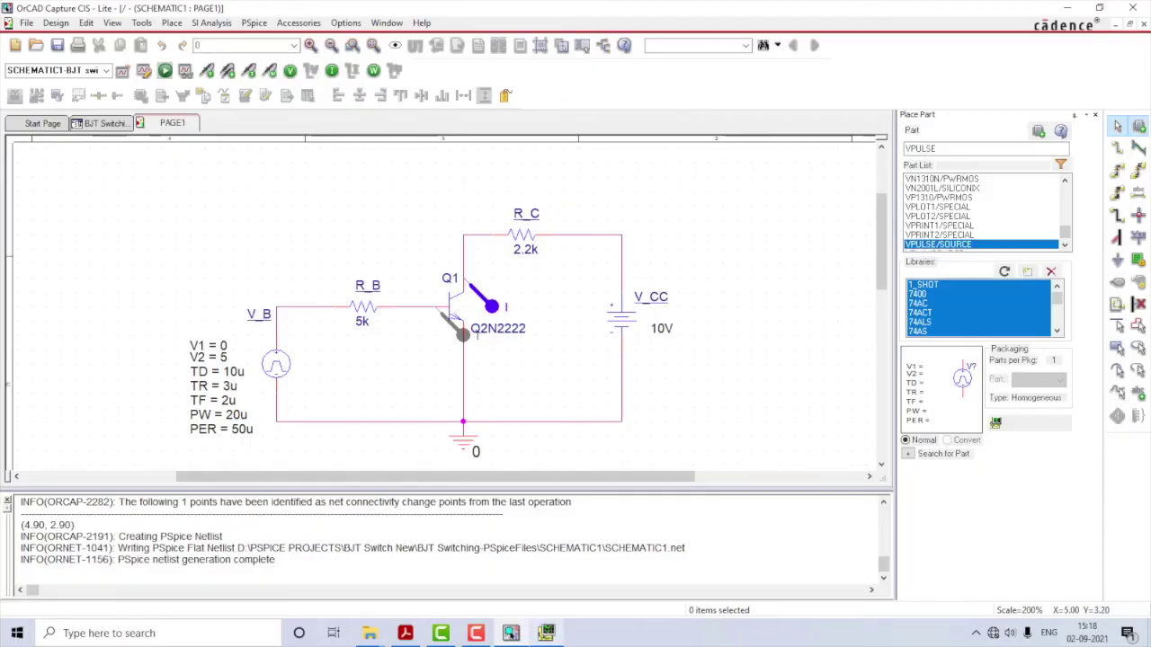
left_click(549, 634)
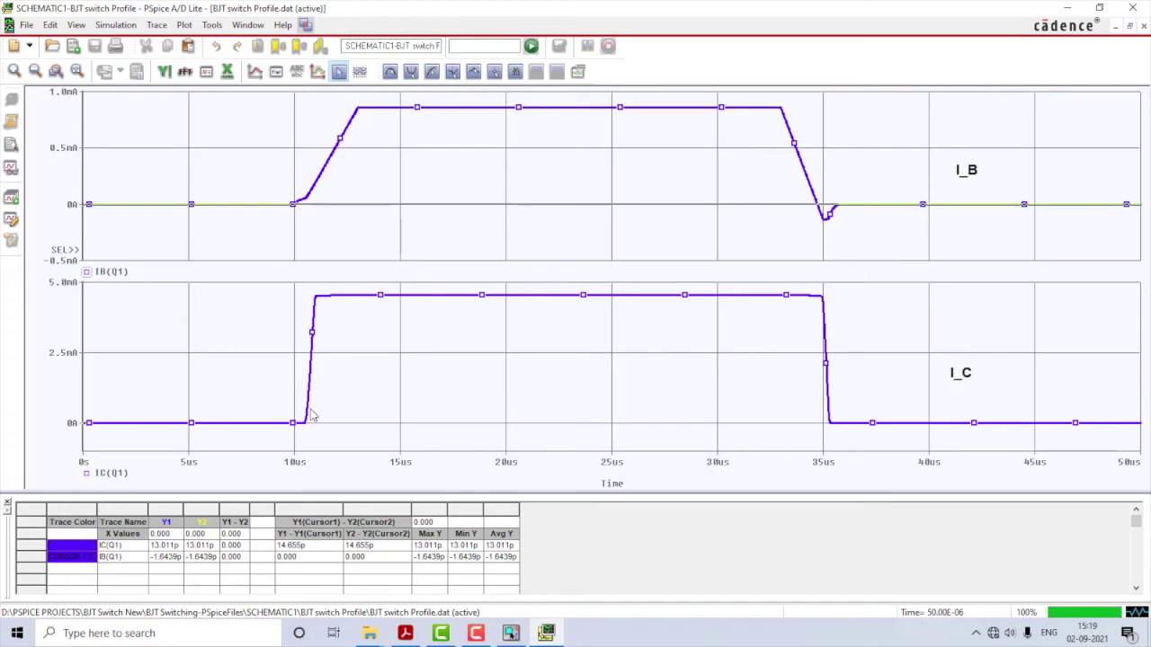
left_click(406, 633)
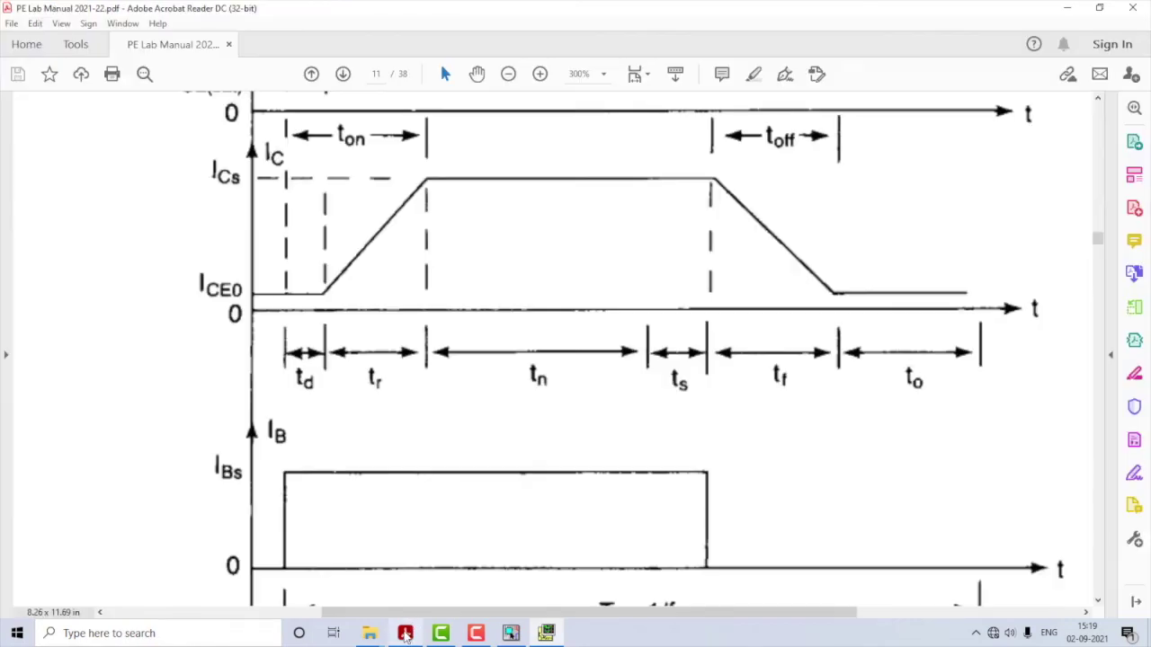
left_click(532, 627)
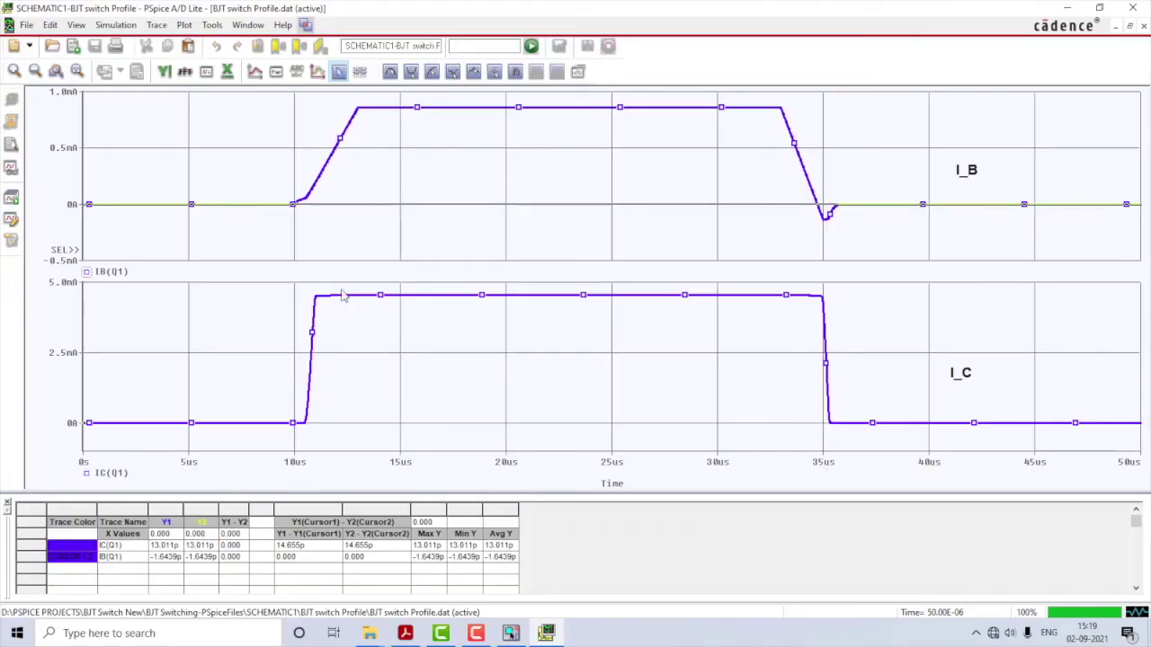
key("ctrl+shift+c")
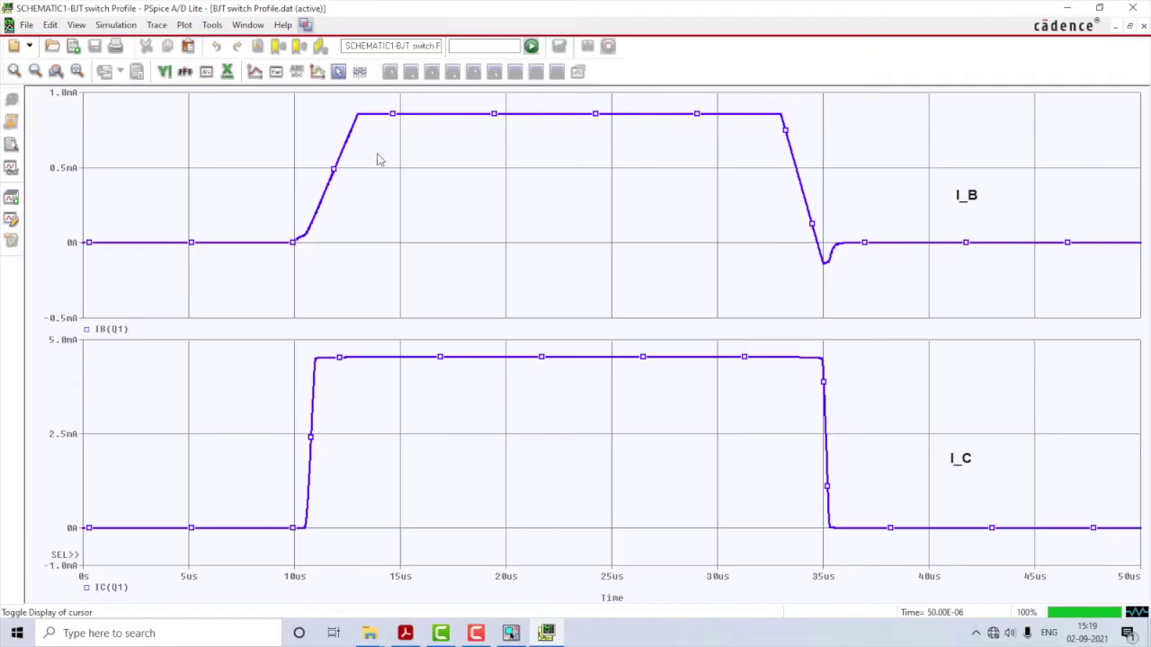
Step: Measure the I_C pulse's flat top with a cursor, label the plot I_CS = 4.533 mA, and hide the cursors
left_click(340, 73)
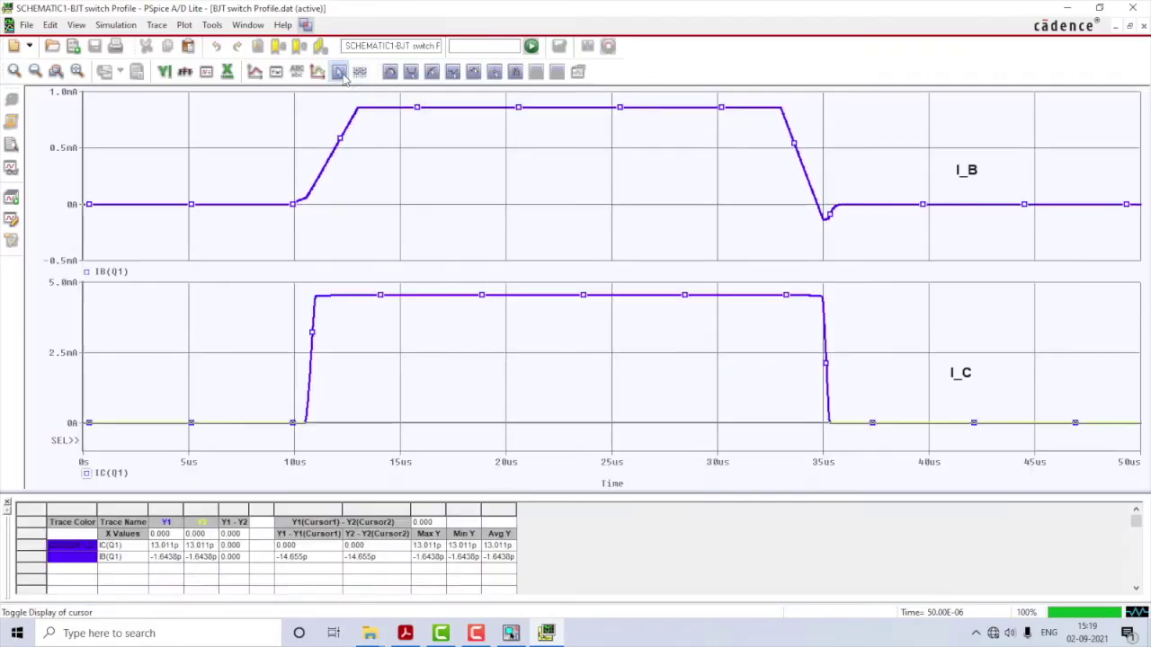
left_click(354, 299)
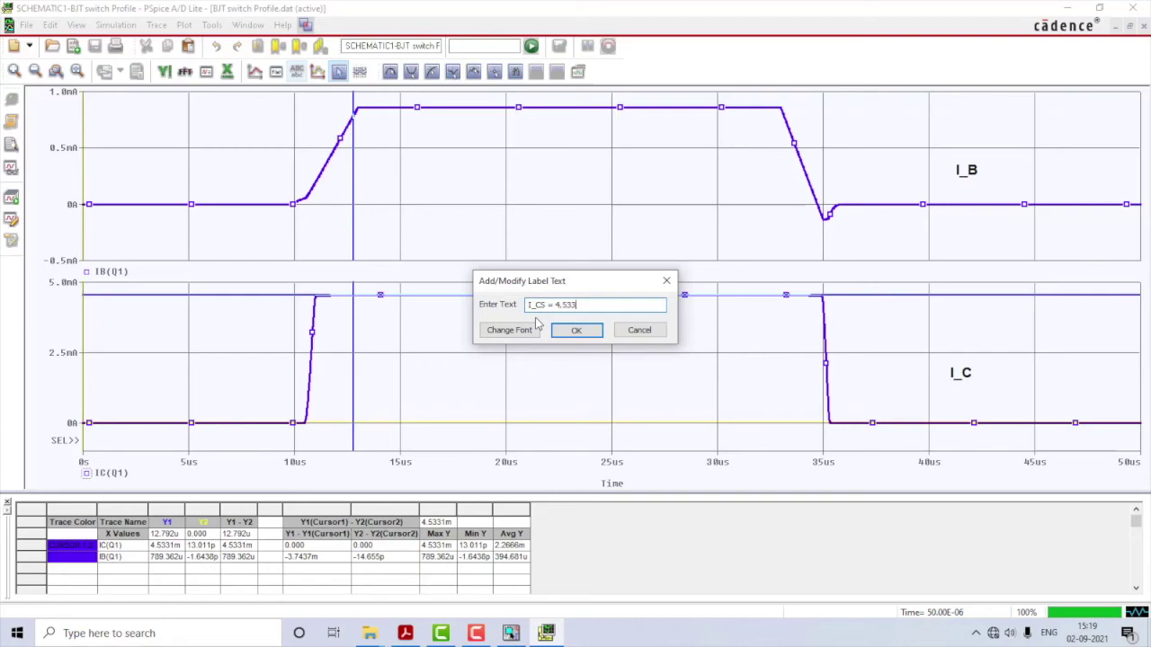
left_click(576, 330)
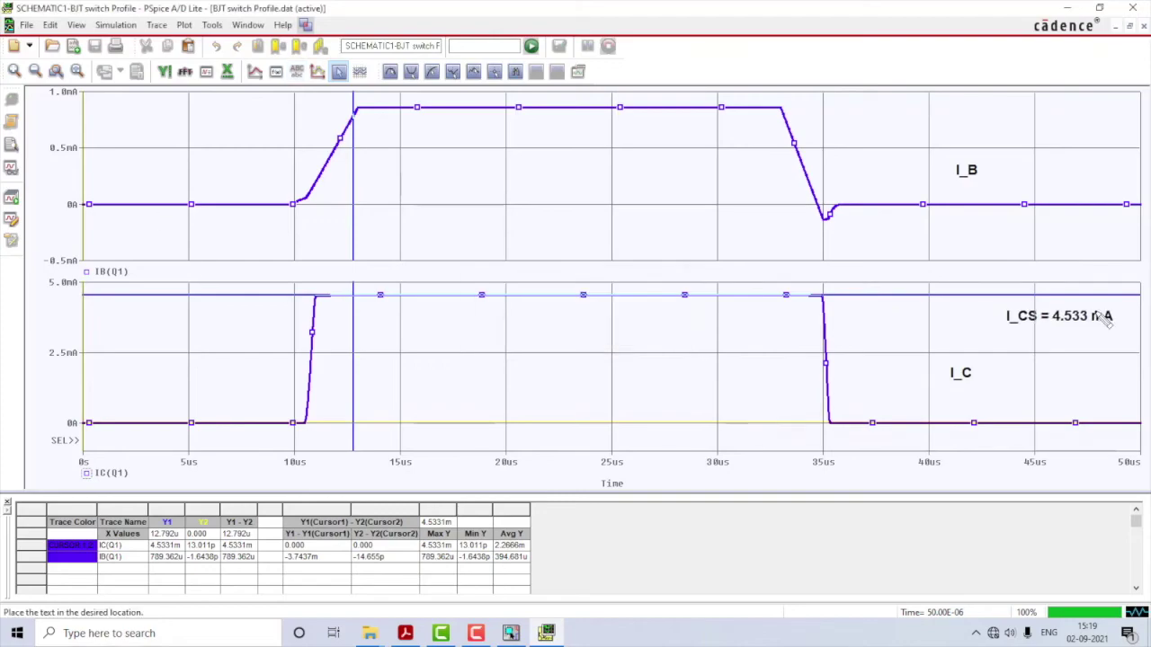
left_click(1099, 315)
left_click(338, 71)
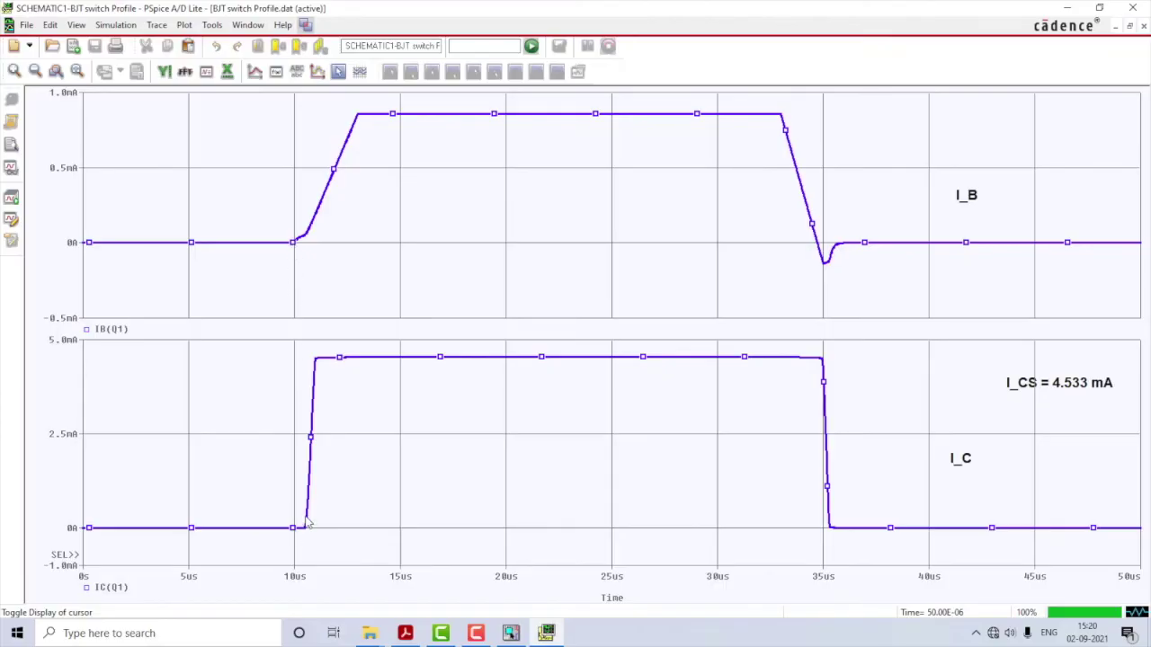
Step: Show the cursors and read I_C and time at the 10 us turn-on instant and near the start of the I_C rise
left_click(338, 72)
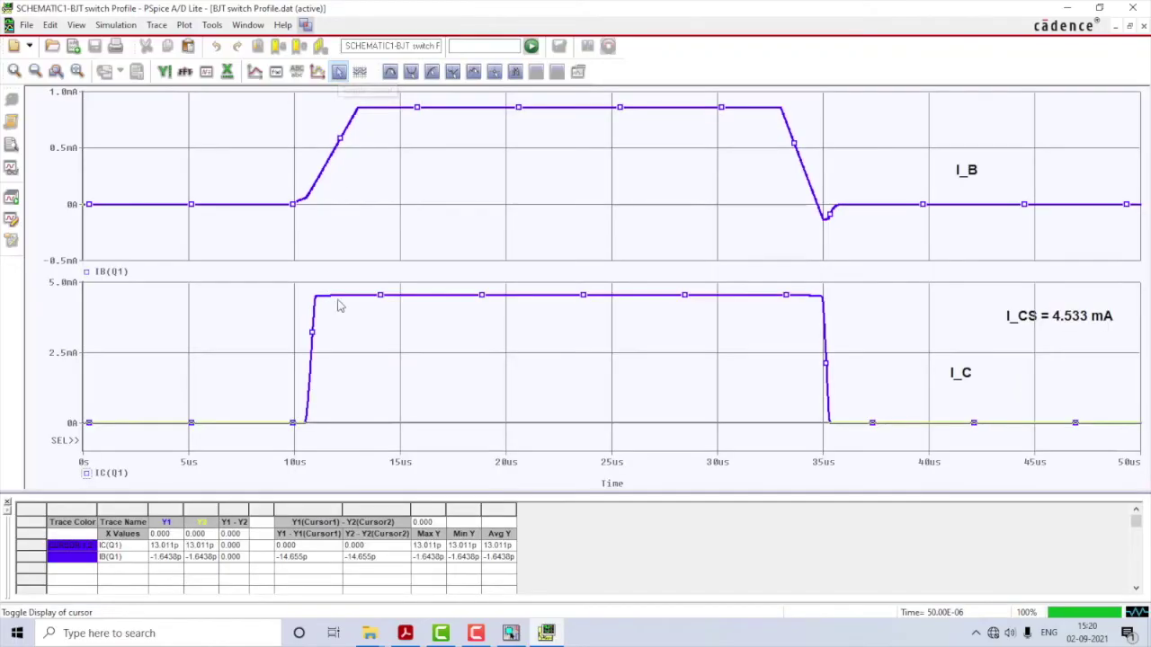
left_click(297, 430)
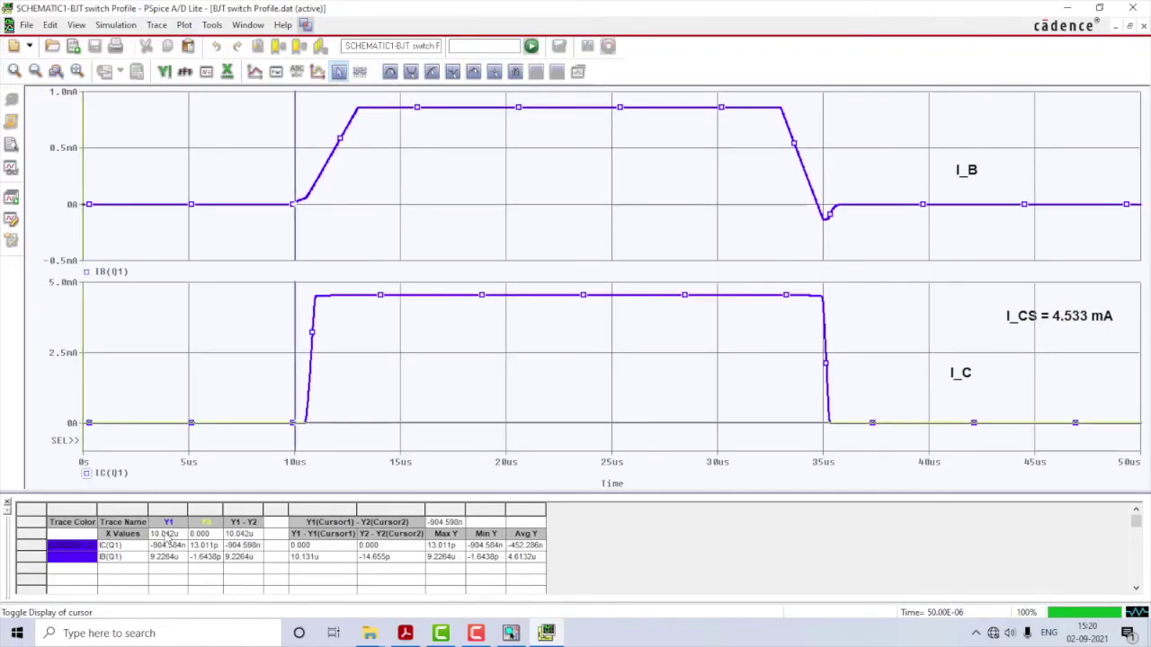
left_click(306, 414)
left_click(308, 414)
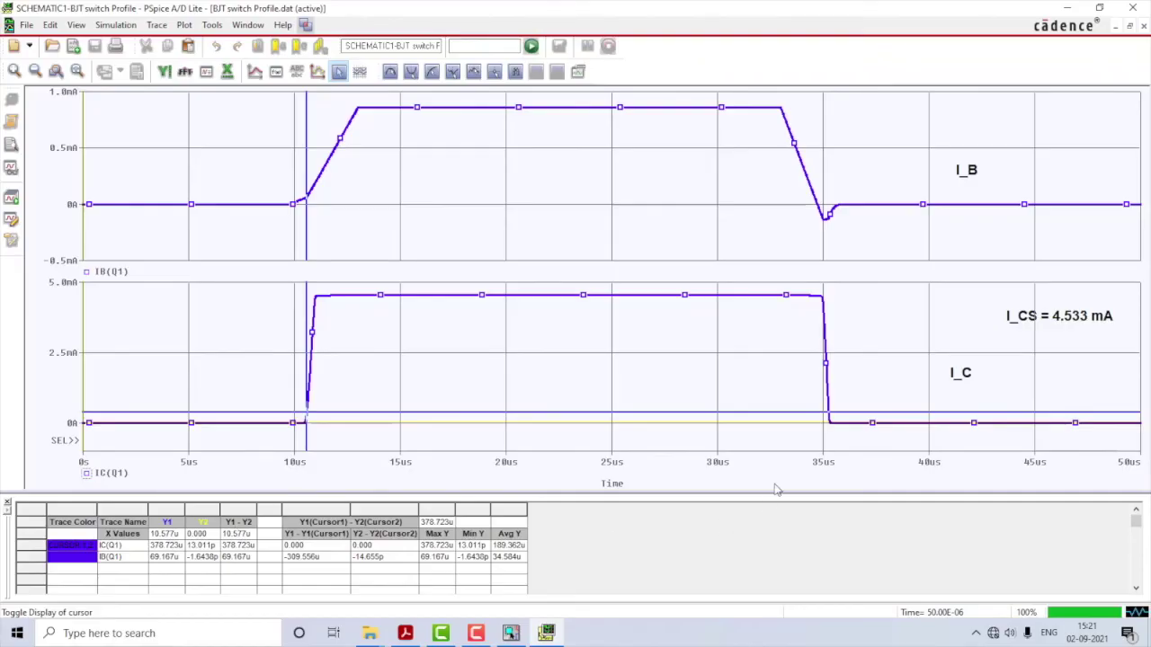
Step: Add the label t_d = 0.577 us to the I_C plot just below the I_CS label
left_click(297, 72)
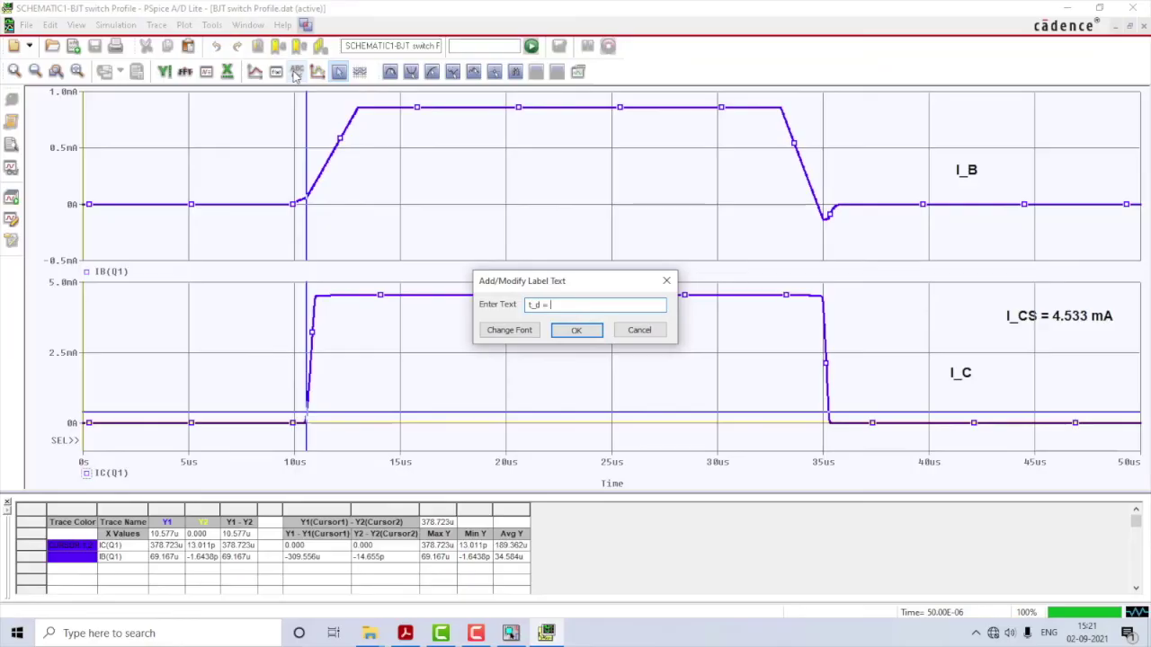
type("t_d = 0.577 us")
left_click(577, 330)
left_click(1088, 338)
Step: Measure the upper end of the I_C rise with the cursor and add the label t_r = 0.341 us below the t_d label
left_click(309, 414)
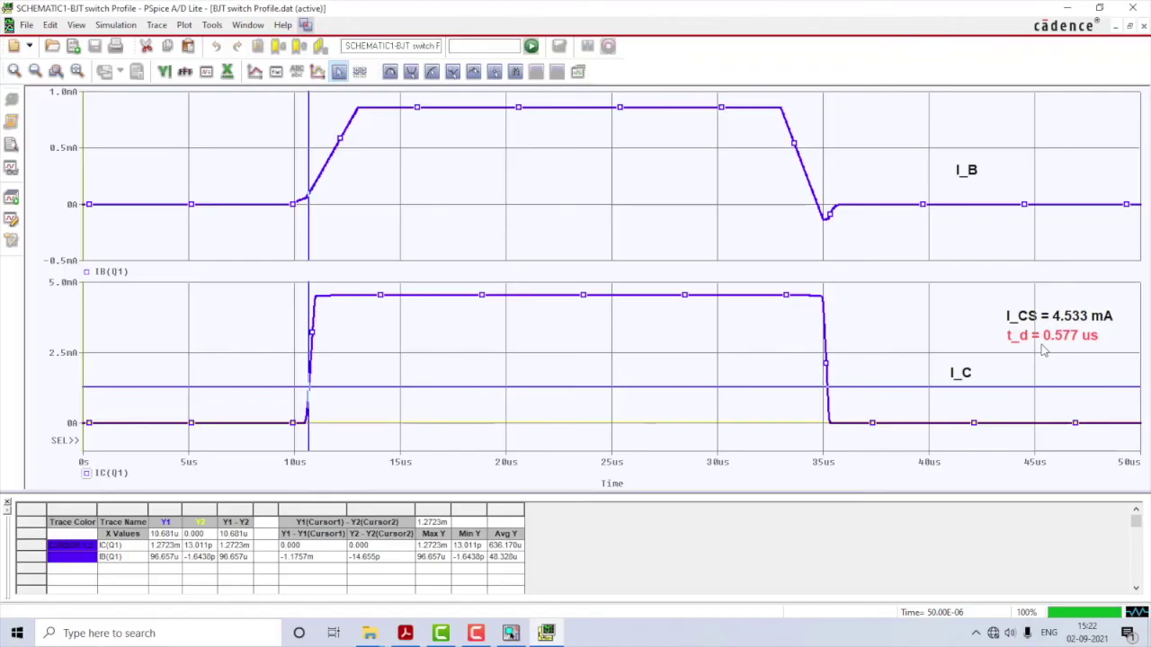
left_click(314, 320)
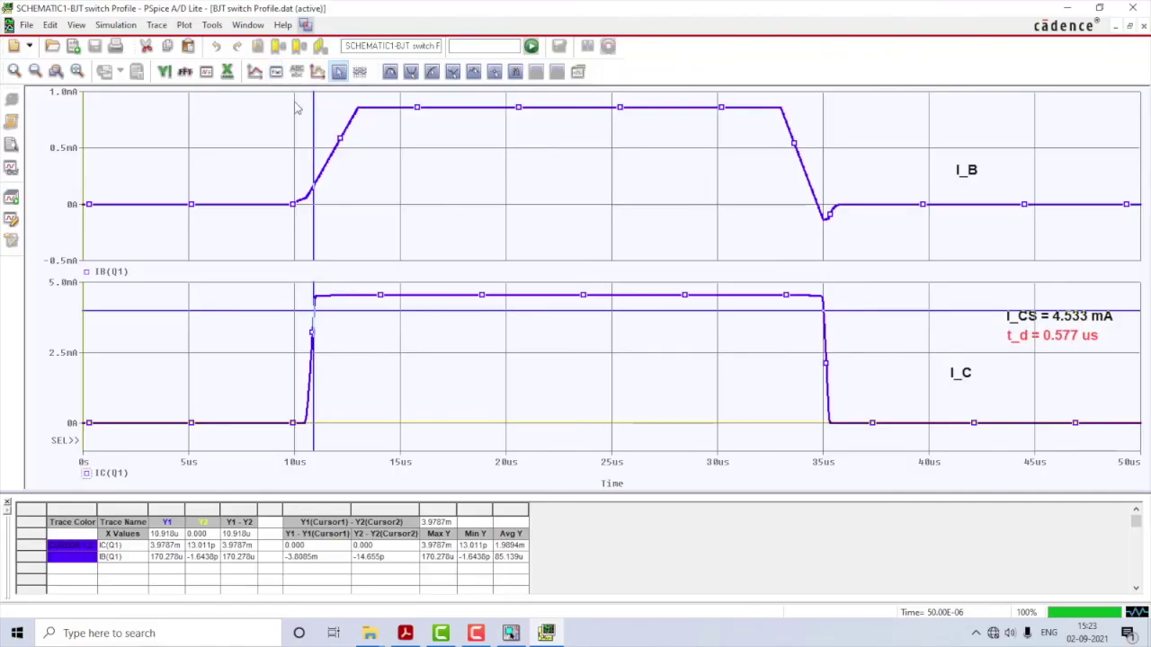
left_click(297, 72)
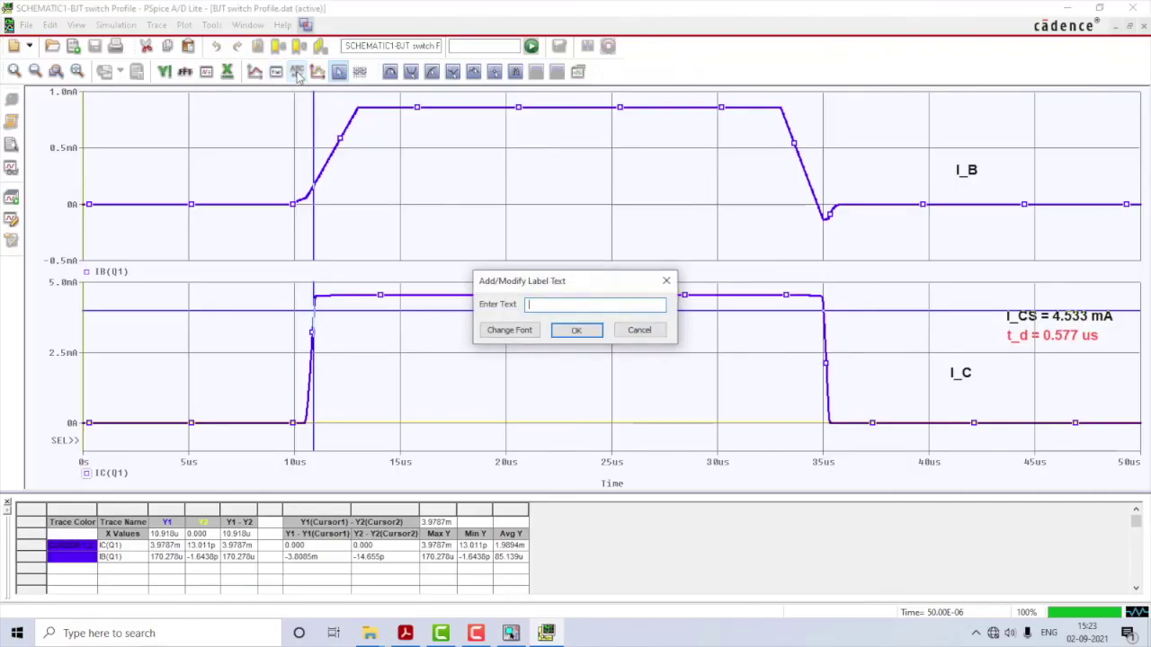
type("t_r = 0.341 us")
left_click(576, 330)
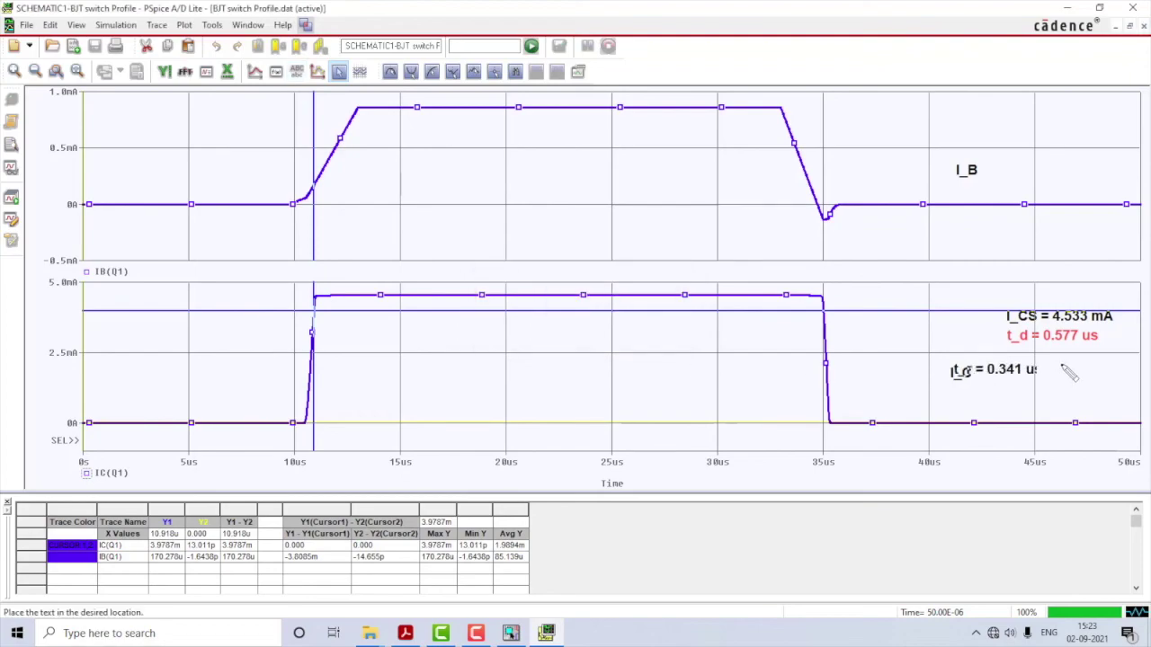
left_click(1088, 358)
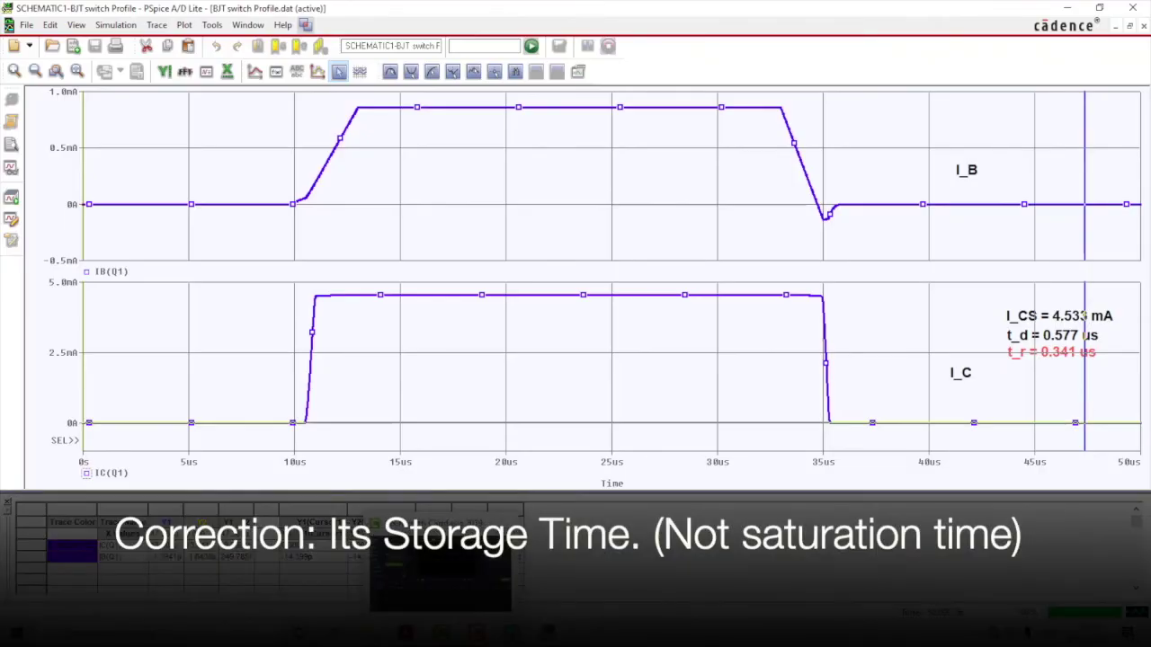
Step: Check the storage time in the lab manual's switching diagram and read the start of the I_C fall with the PSpice cursor
key("alt+Tab")
scroll(663, 480, "down", 3)
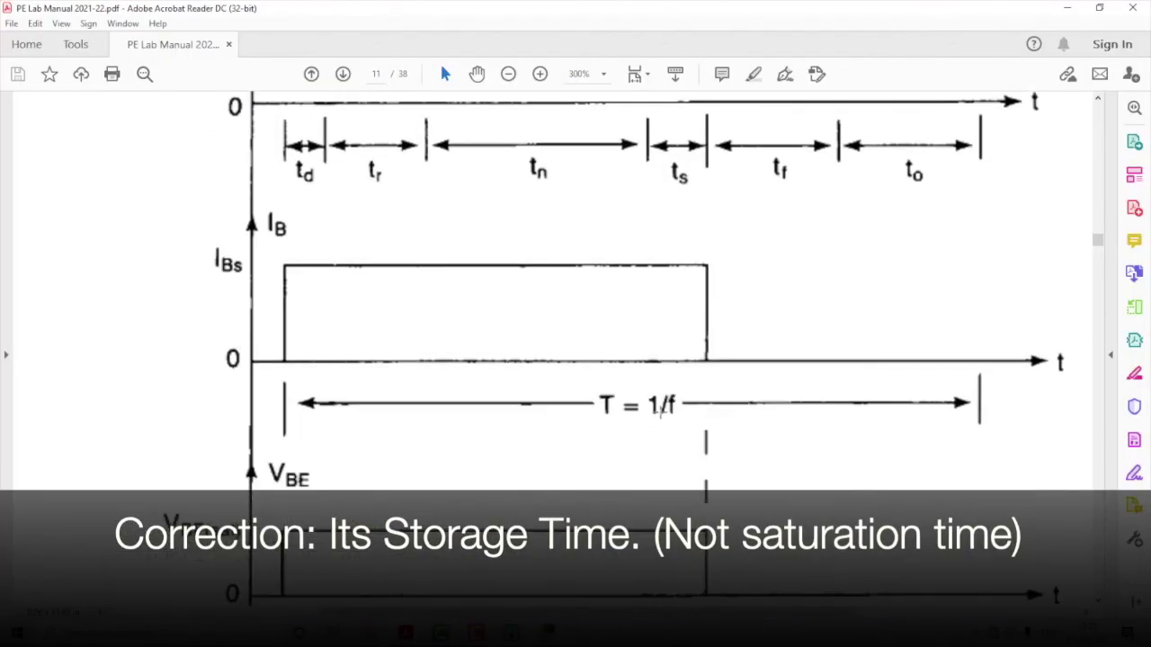
scroll(661, 409, "up", 10)
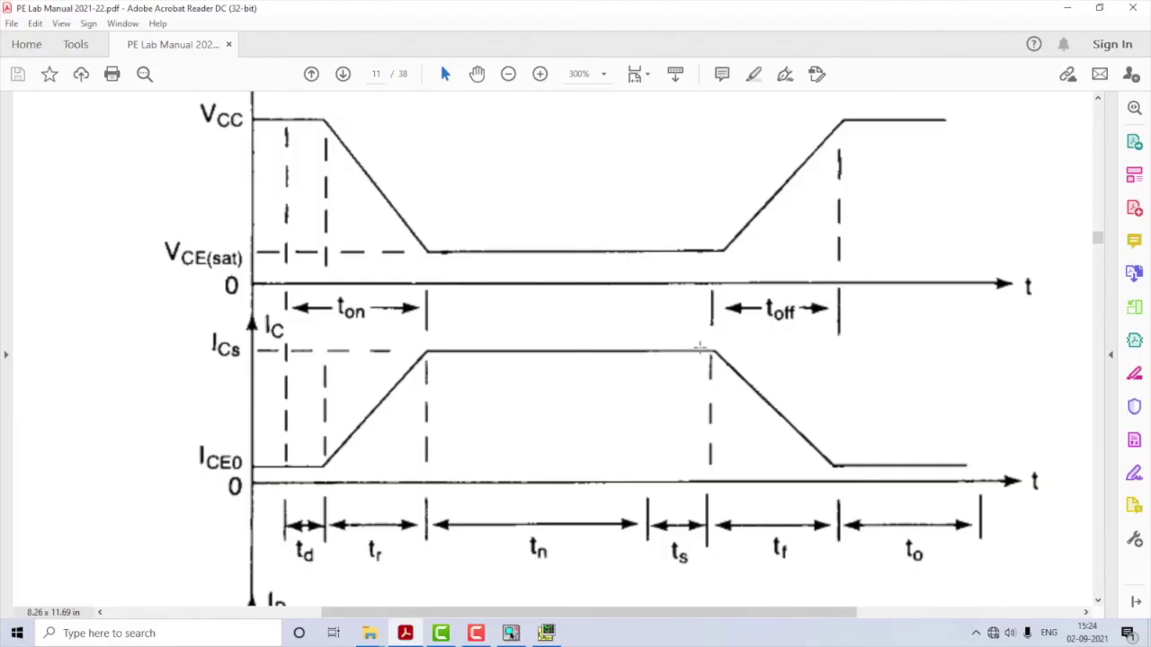
left_click(546, 633)
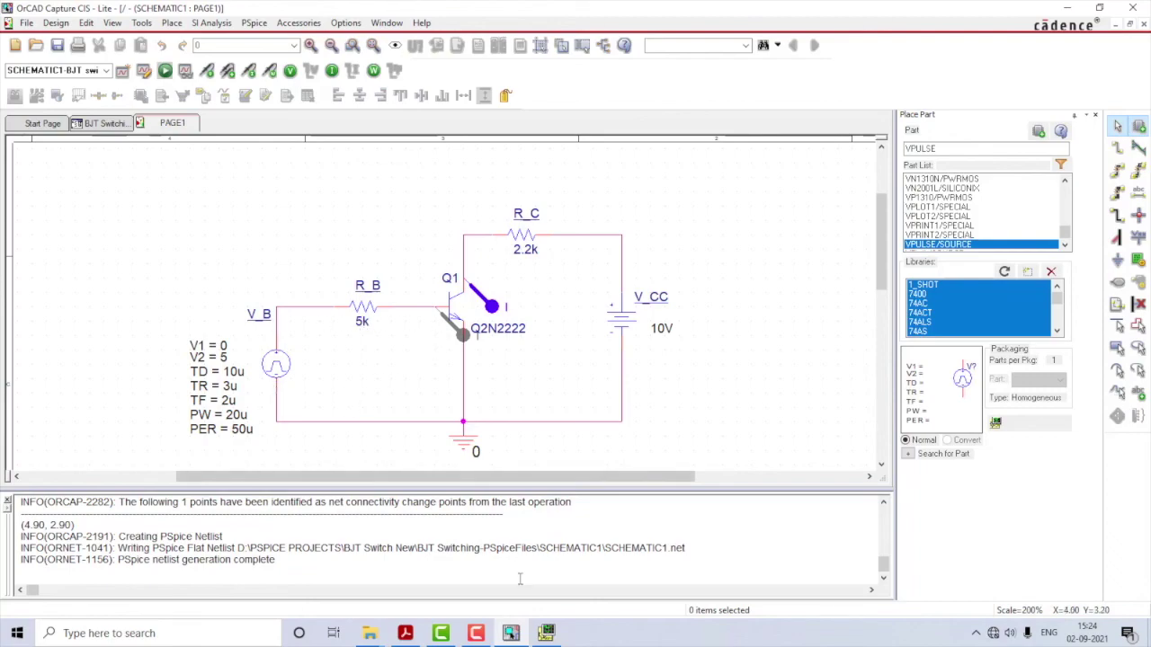
left_click(545, 633)
left_click(718, 455)
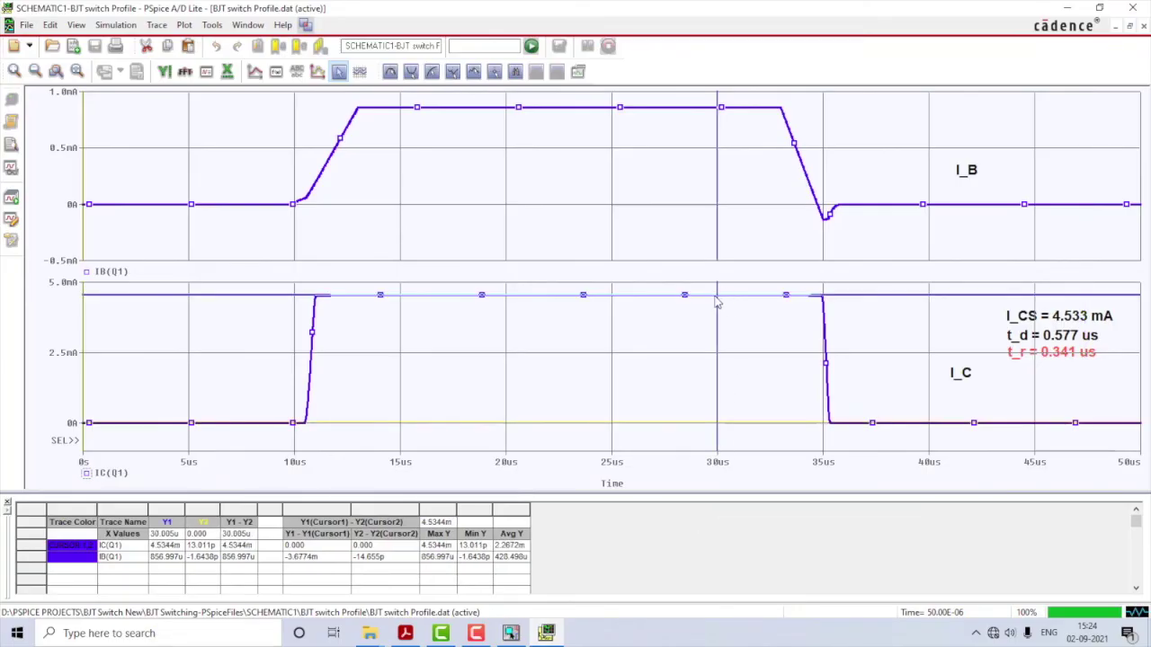
left_click(824, 316)
left_click(825, 315)
left_click(826, 314)
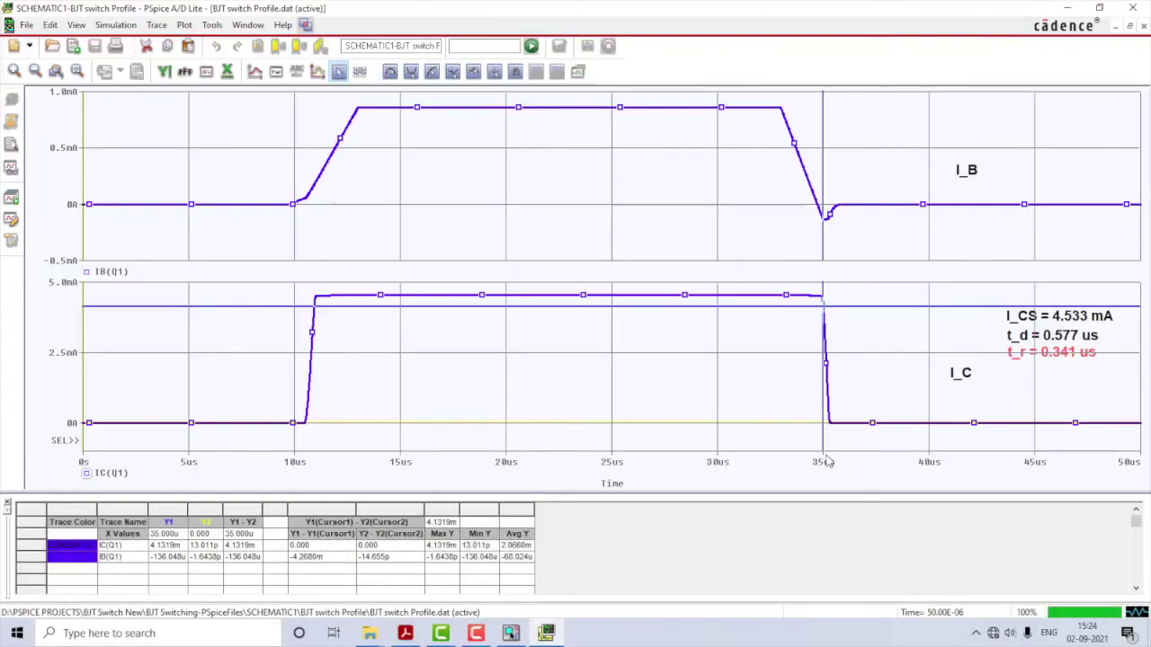
Step: Add the label t_s = 5 us to the I_C plot below the t_r label
left_click(297, 72)
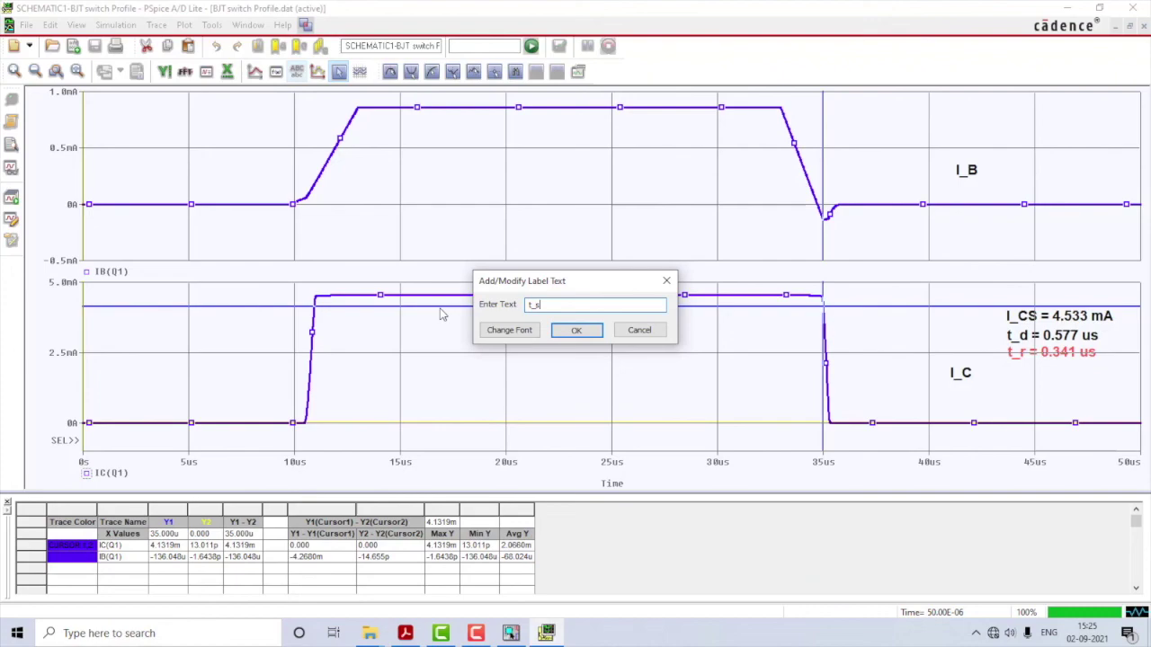
type("t_s = 5 us")
key("Return")
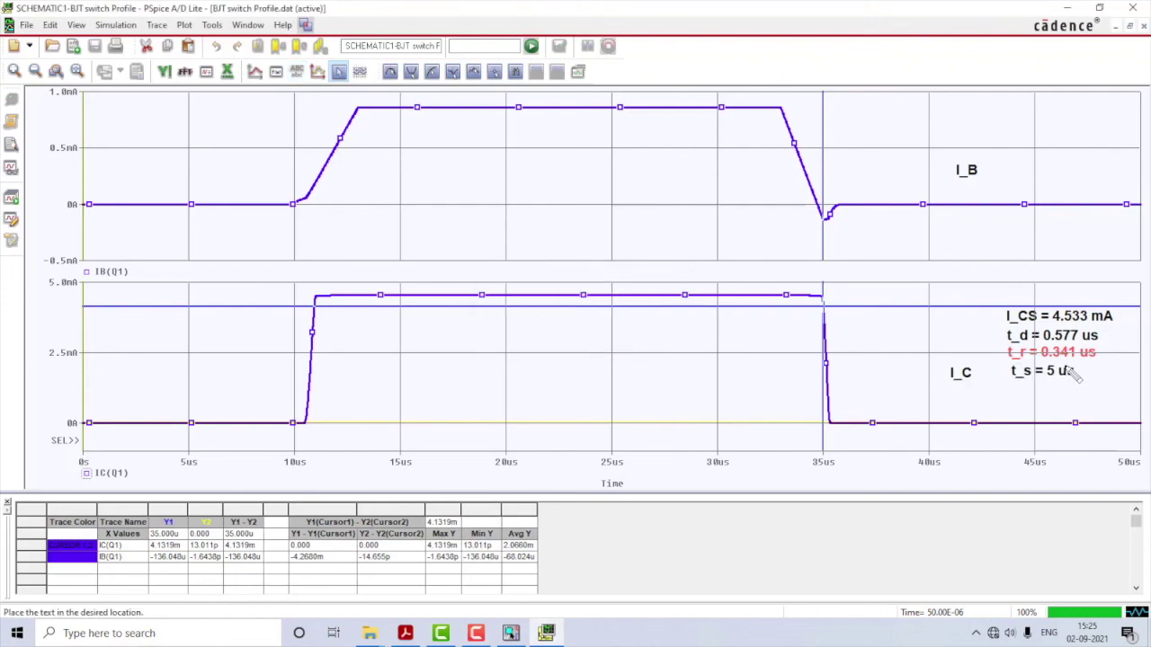
left_click(1070, 378)
Step: Check the fall time in the lab manual, measure the end of the I_C fall in PSpice, and add the label t_f = 0.273 us
left_click(404, 633)
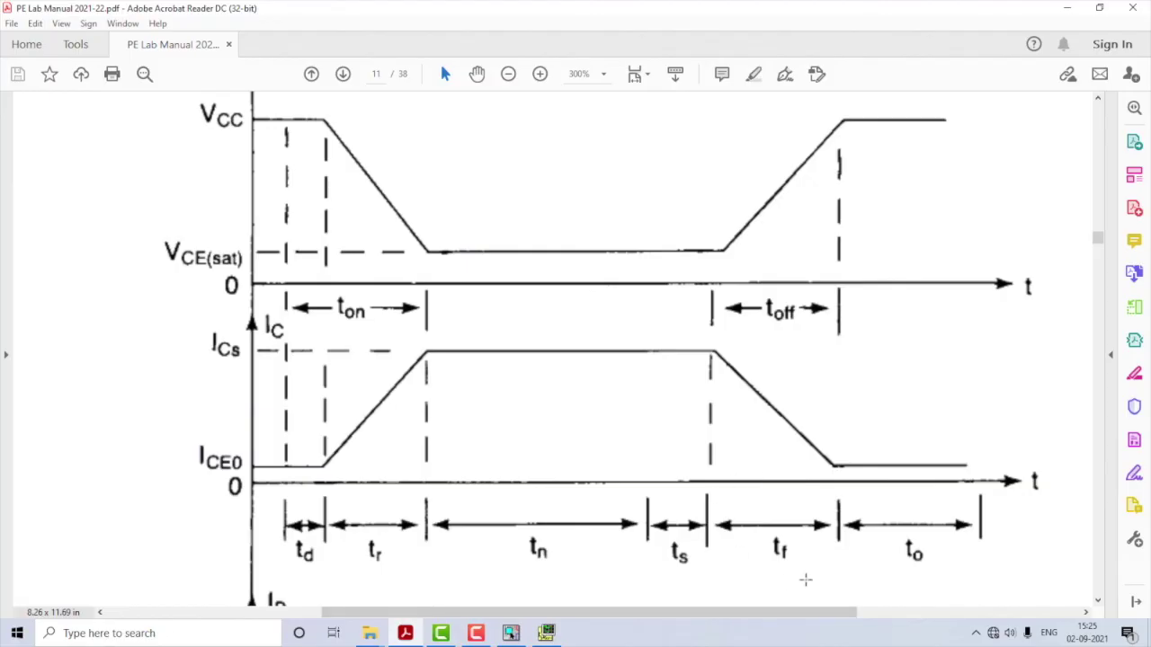
left_click(546, 633)
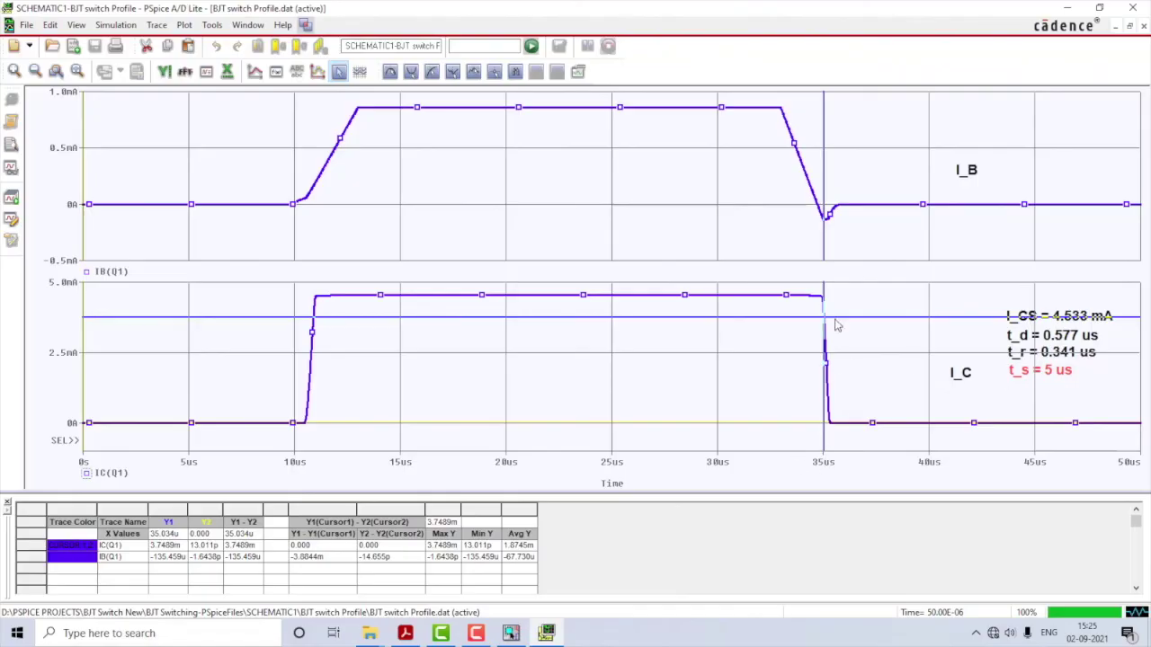
left_click(828, 418)
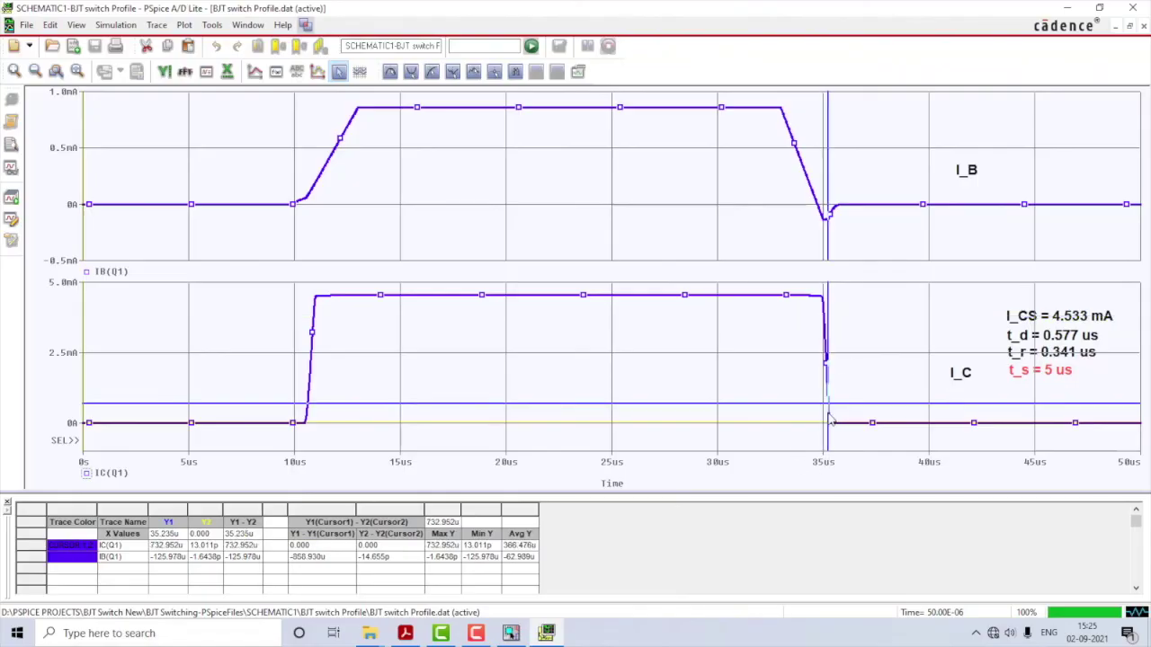
left_click(830, 419)
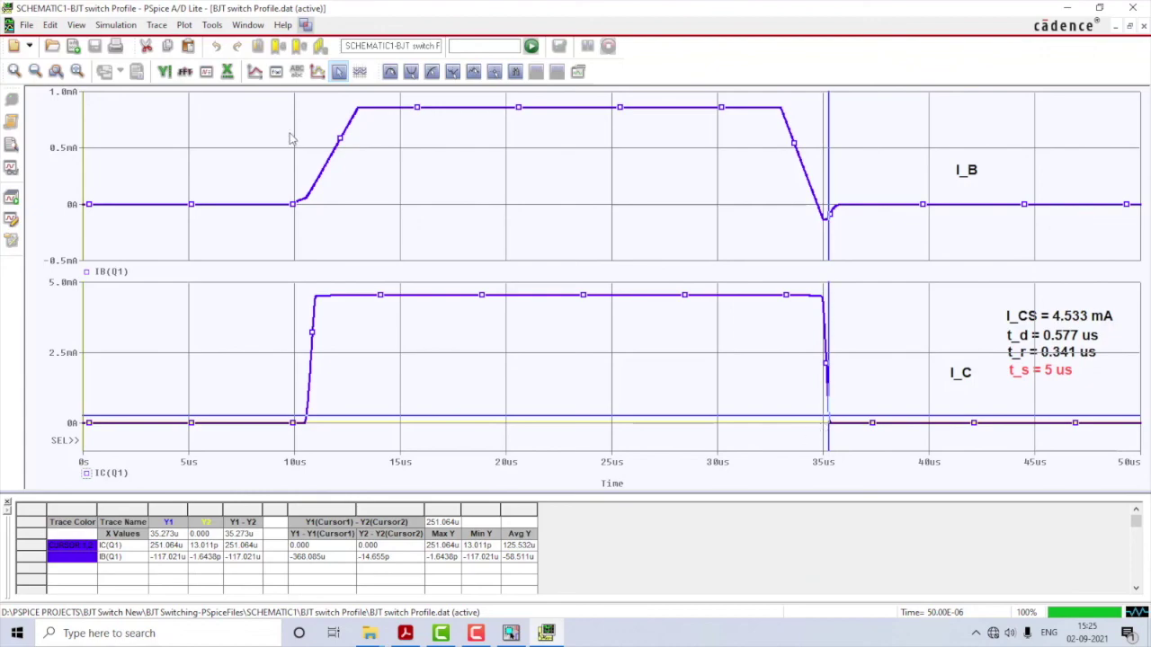
left_click(296, 74)
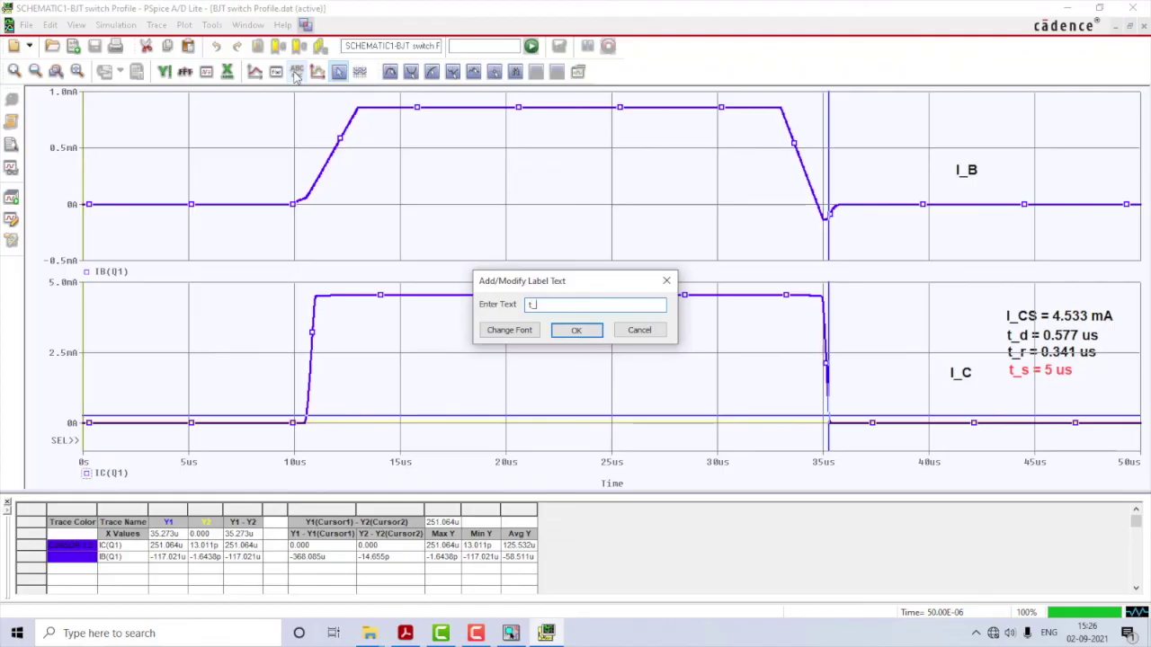
type("t_f = 0.273 us")
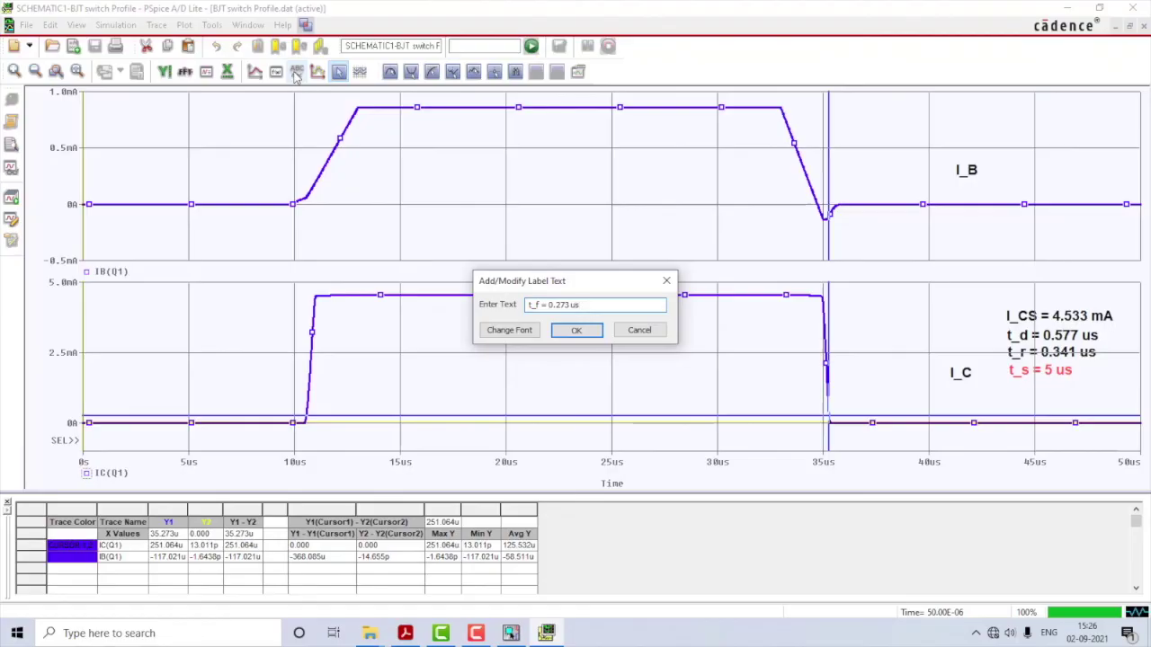
left_click(594, 331)
left_click(1102, 391)
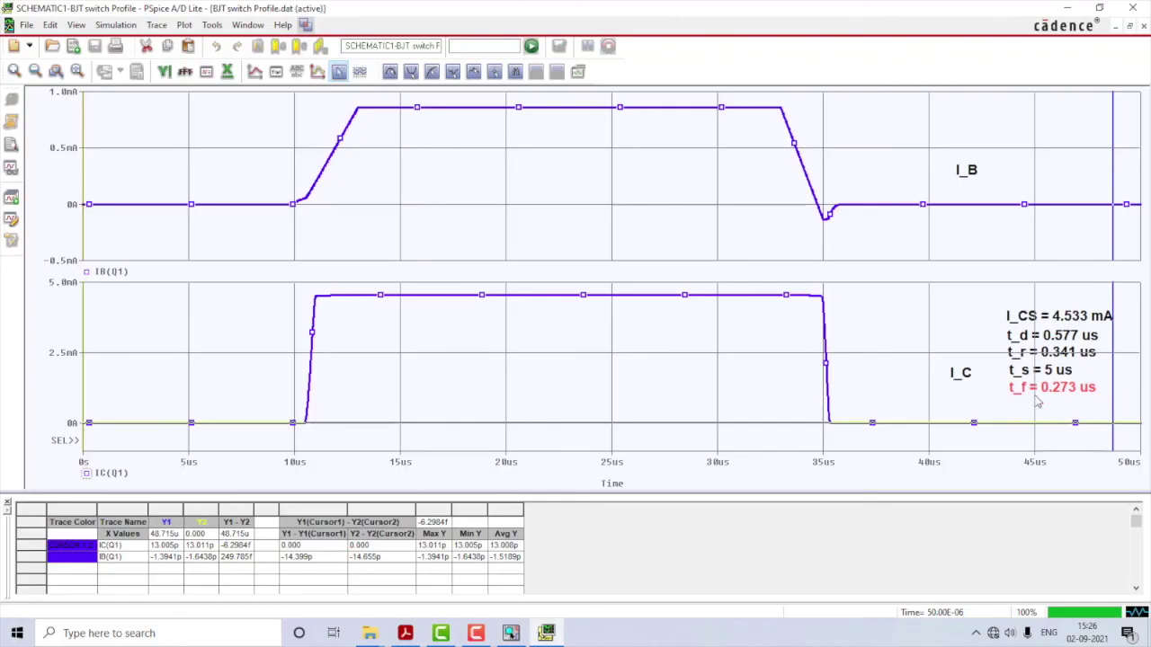
Step: Move the cursor to the trace's end and print the plots to PDF, basing the file name on BJR Switching Waveforms.pdf
key("End")
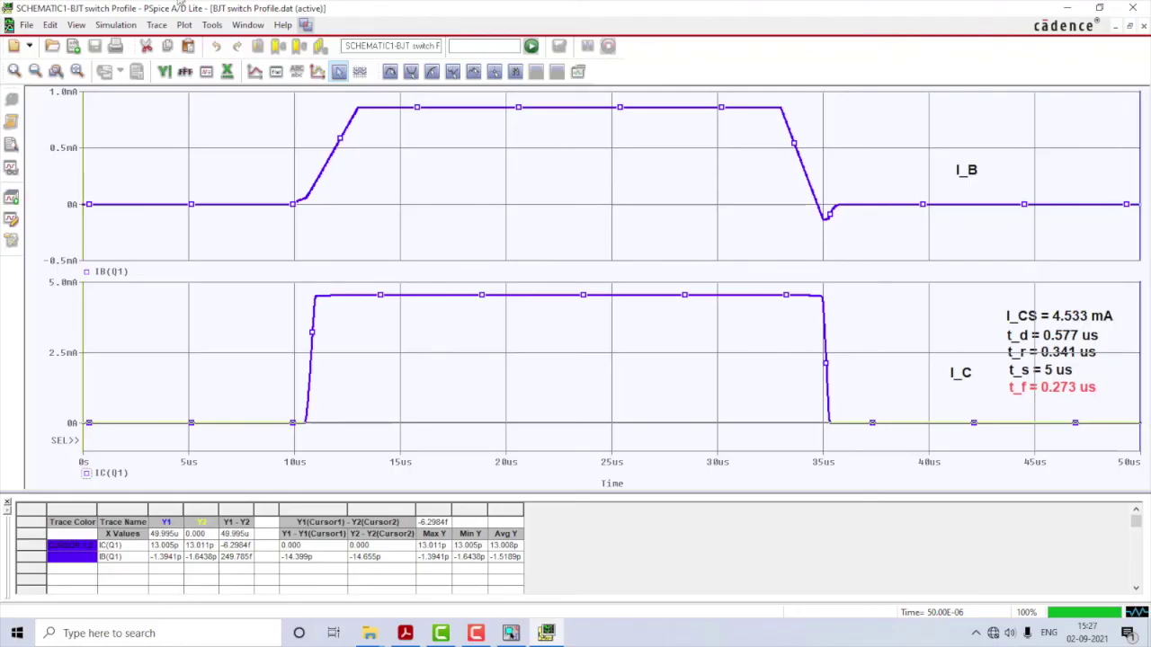
left_click(121, 52)
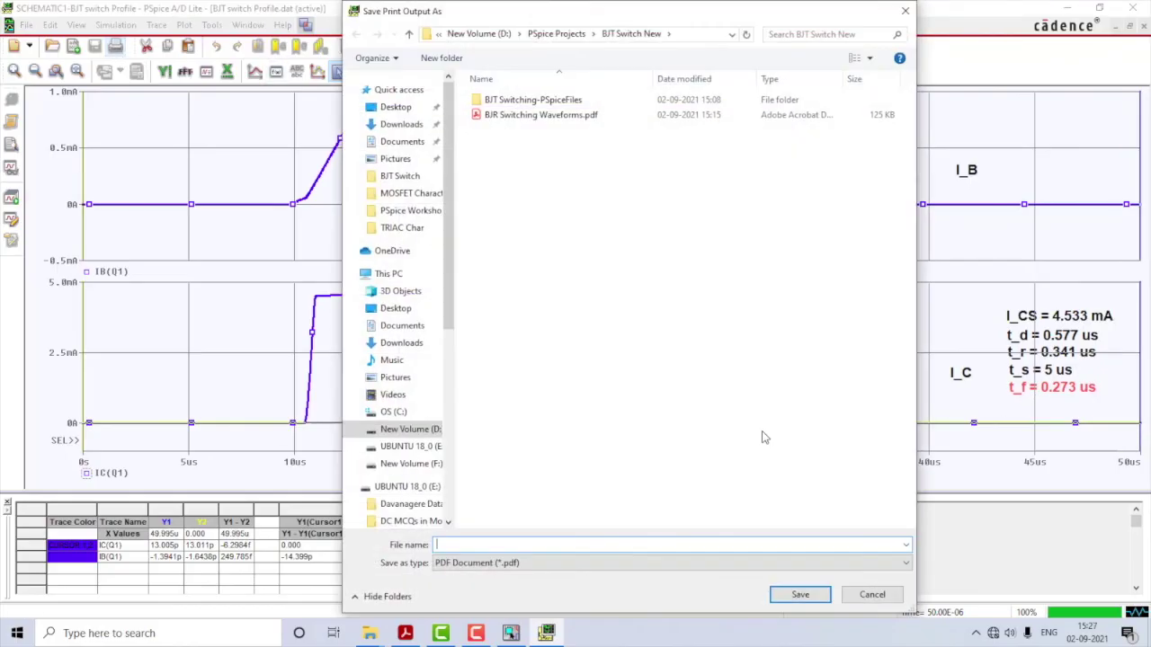
left_click(560, 115)
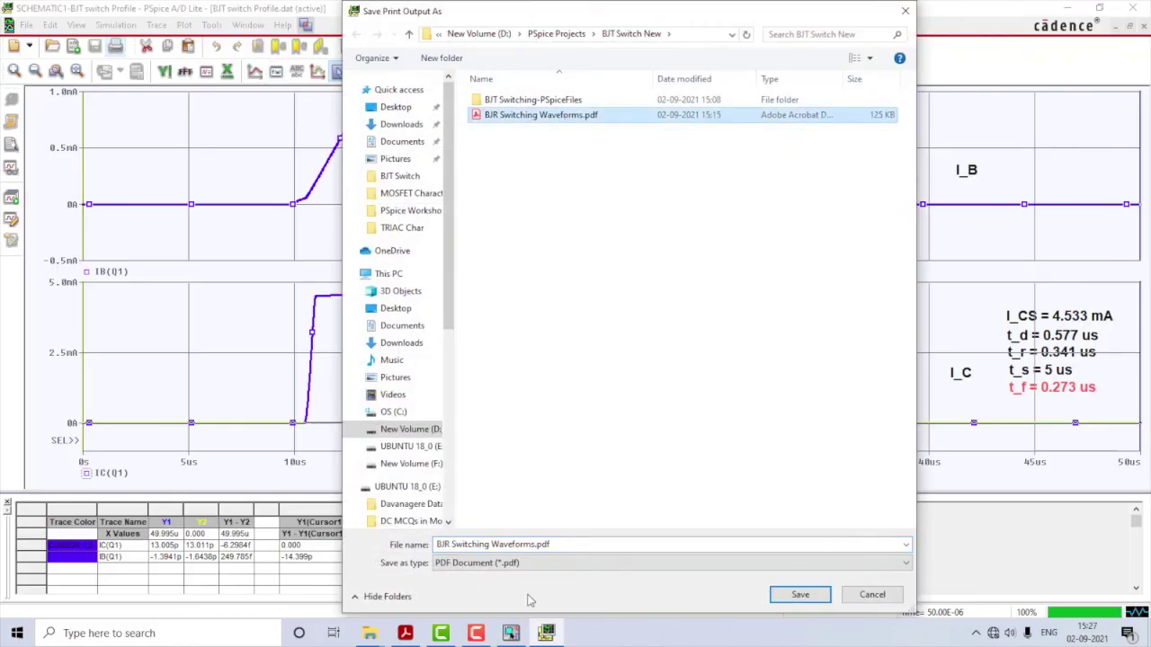
left_click(522, 544)
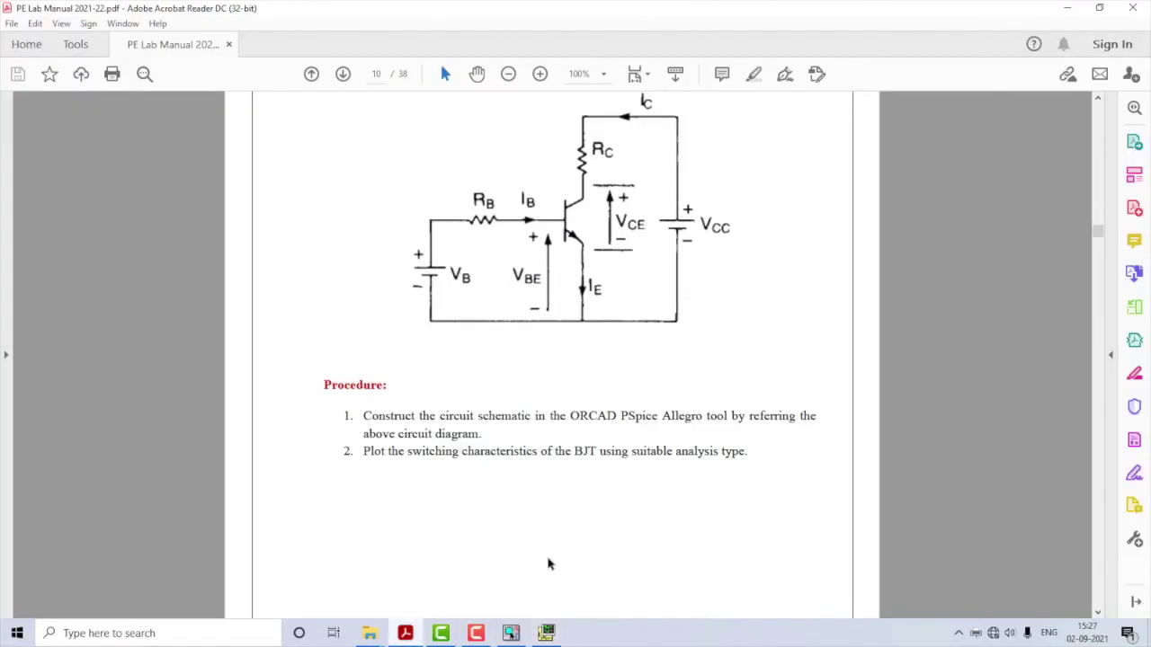
Step: Review the lab manual's BJT circuit diagram and switching waveforms, and return to the labelled plots in PSpice
scroll(551, 564, "up", 3)
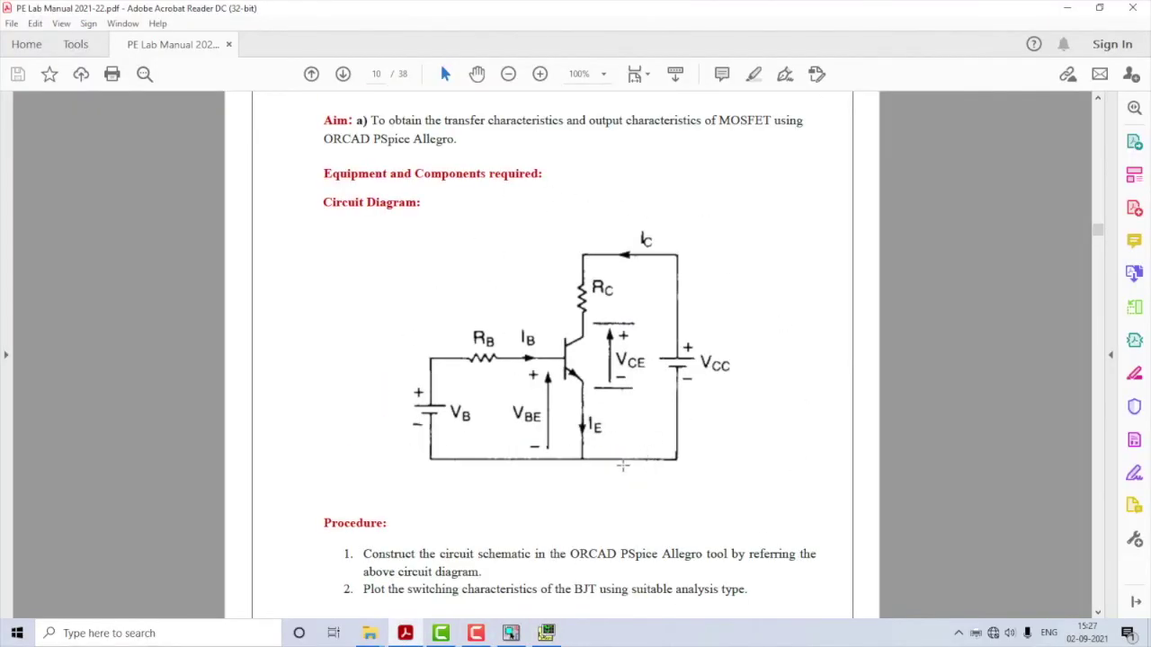
scroll(617, 480, "down", 15)
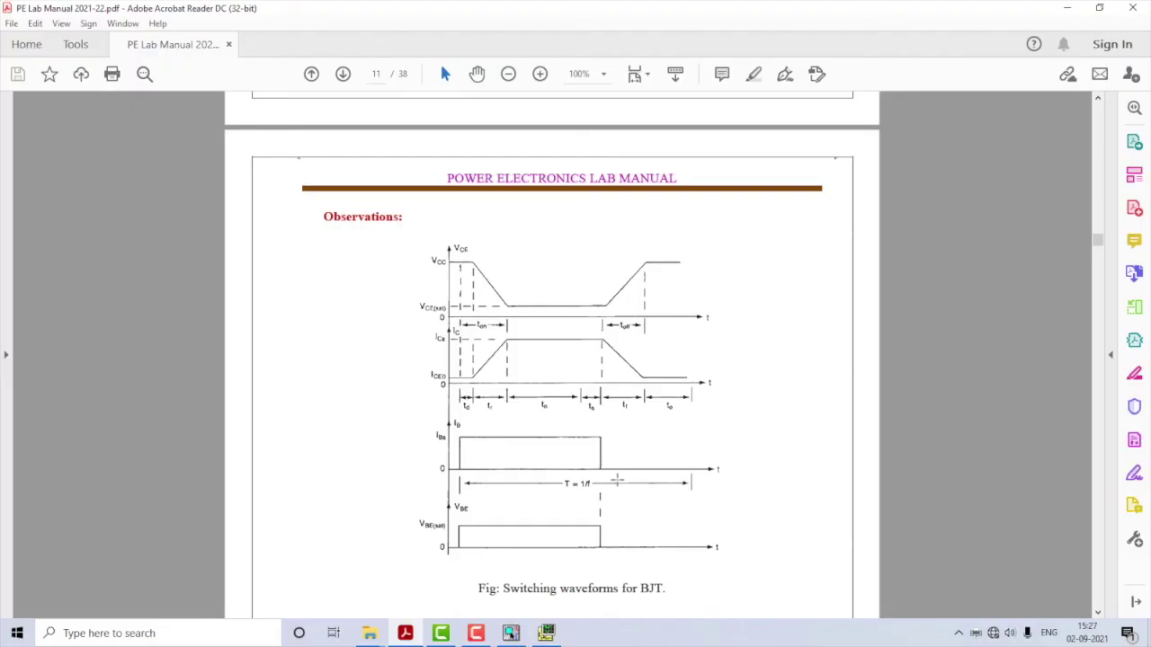
scroll(617, 480, "up", 1)
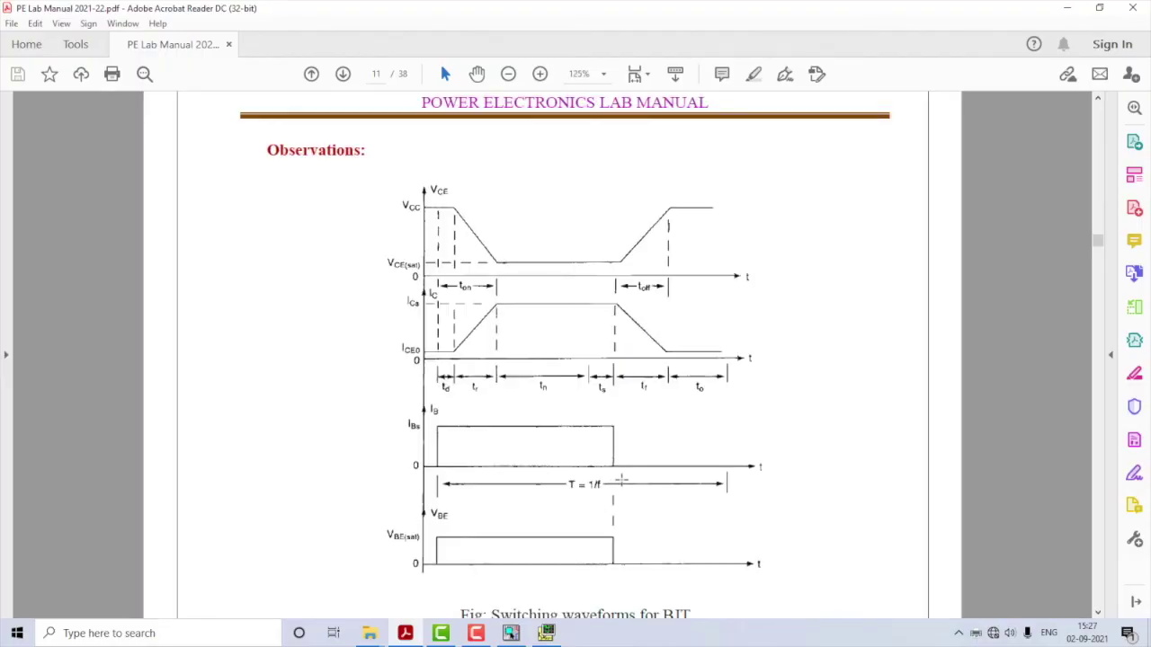
left_click(546, 633)
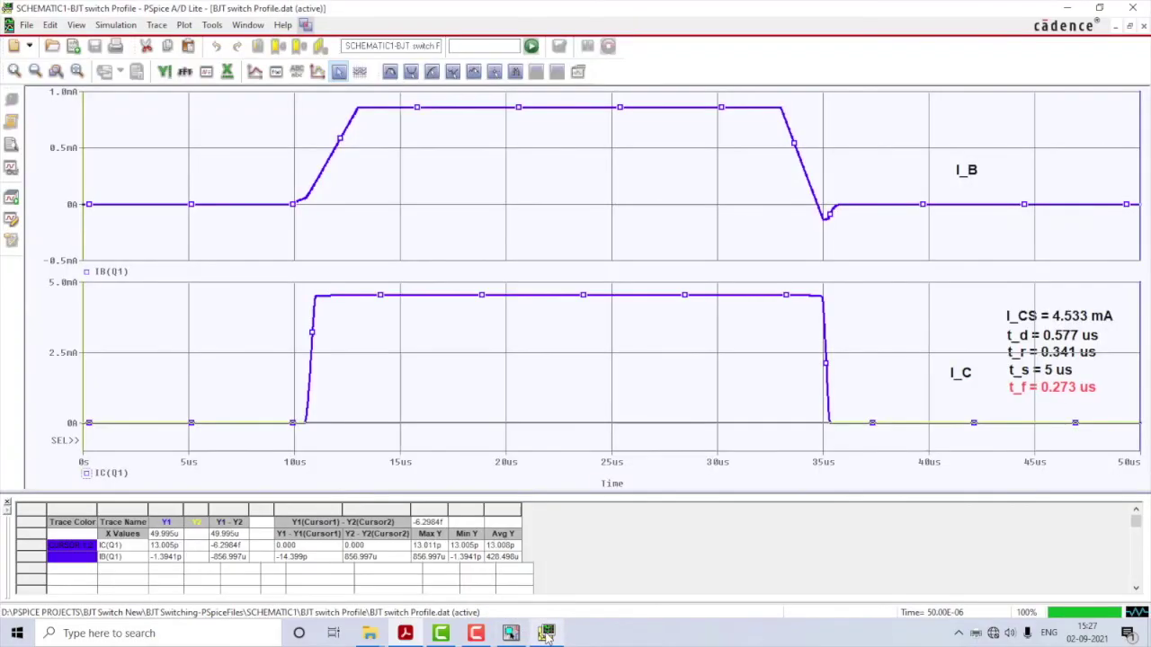